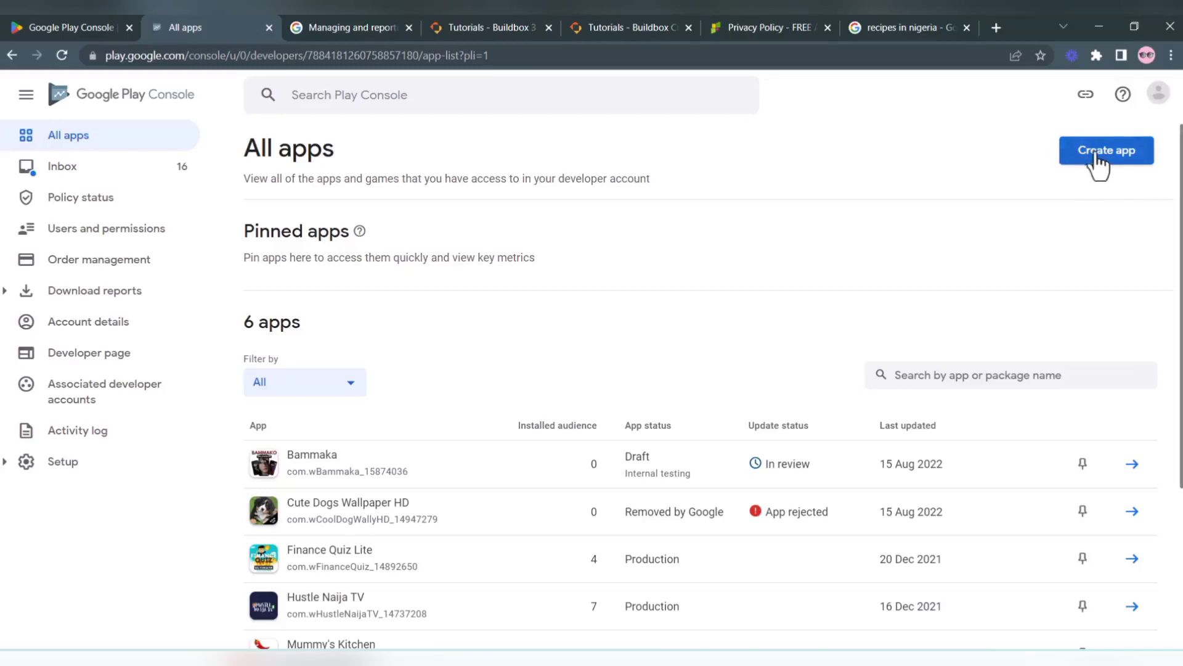
# Step: Start creating a new app and name it "Kitchen Helper"
pyautogui.click(1116, 157)
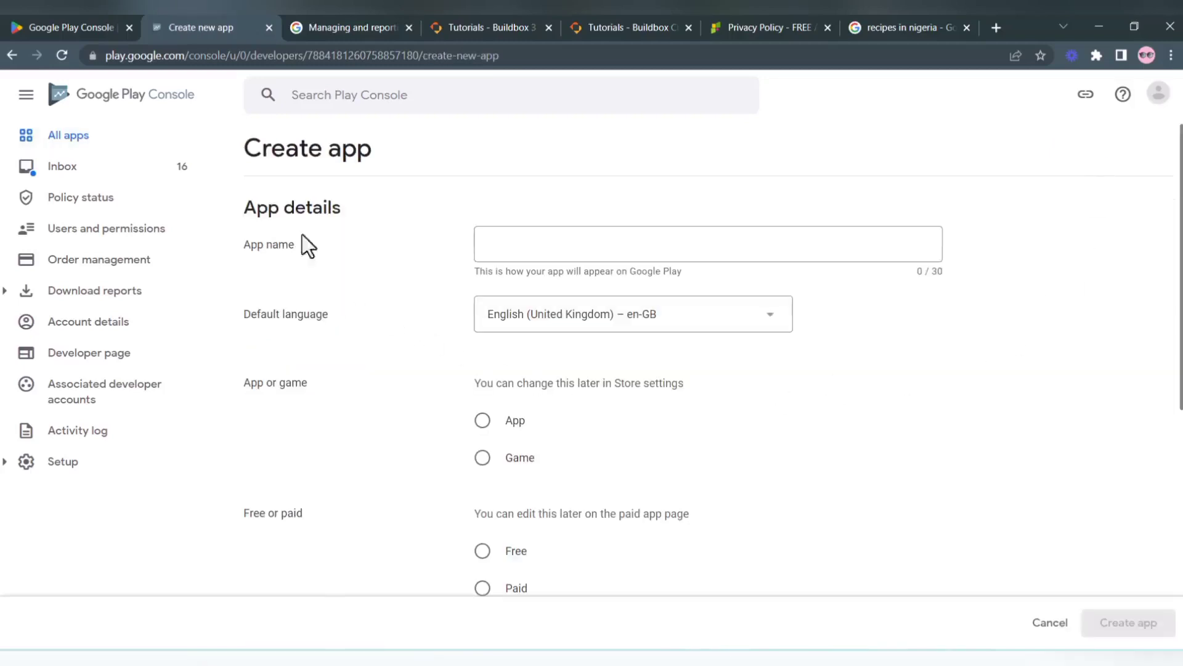
pyautogui.click(558, 244)
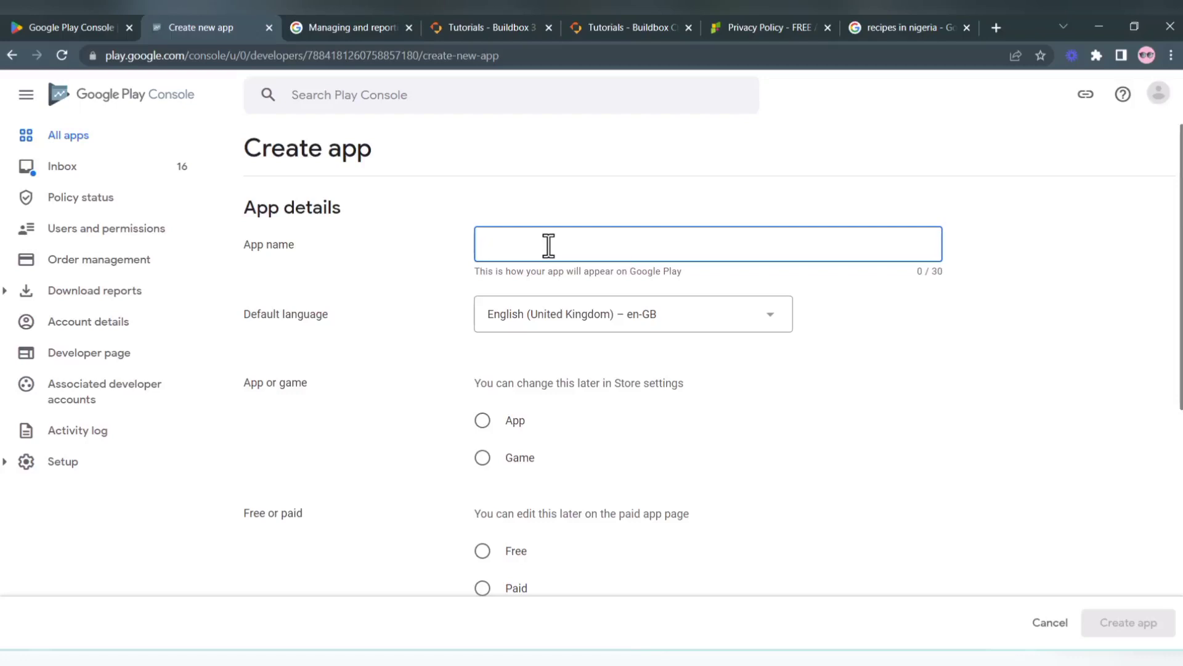
pyautogui.write('K')
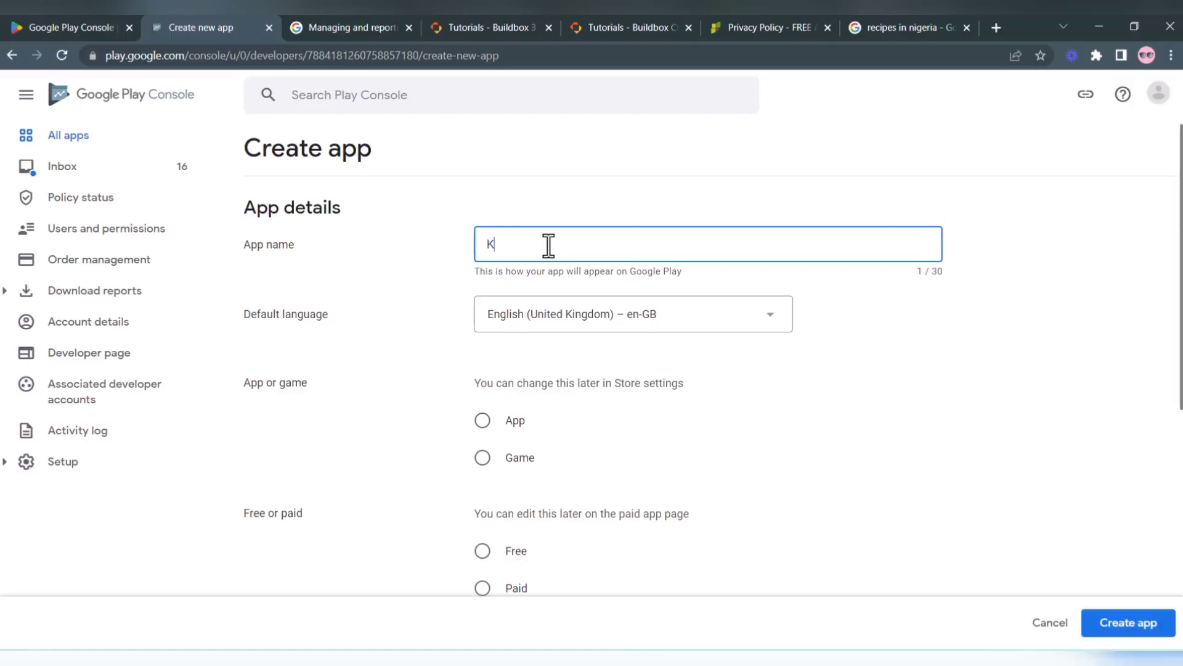
pyautogui.write('itchen Helper')
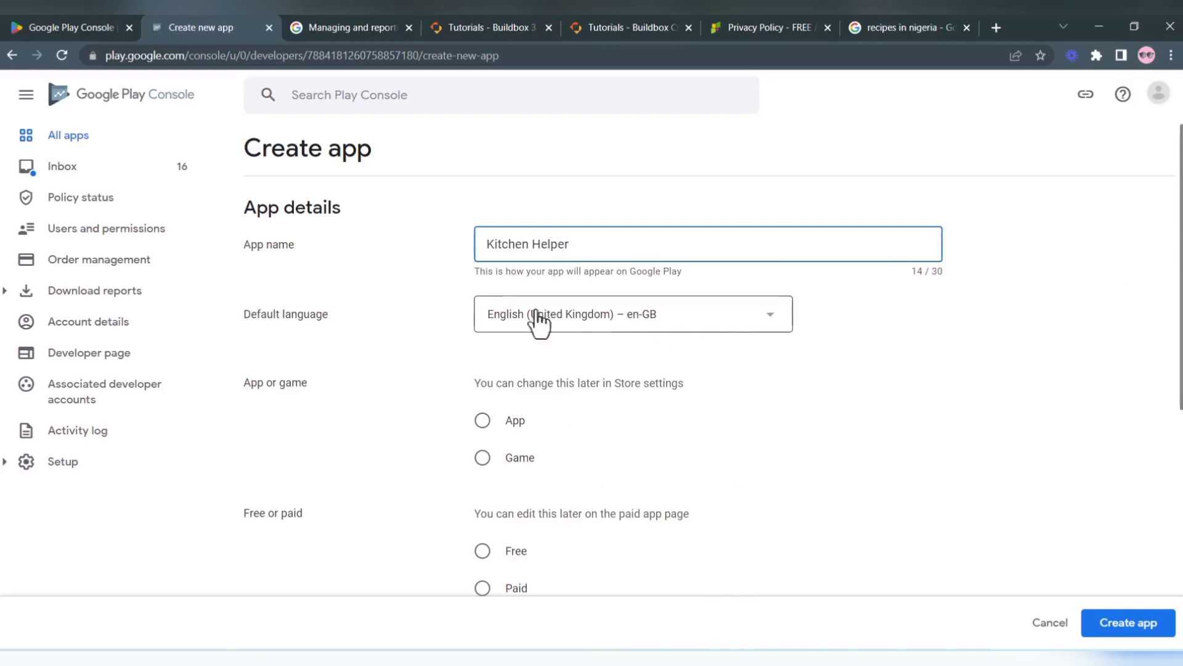
pyautogui.click(888, 370)
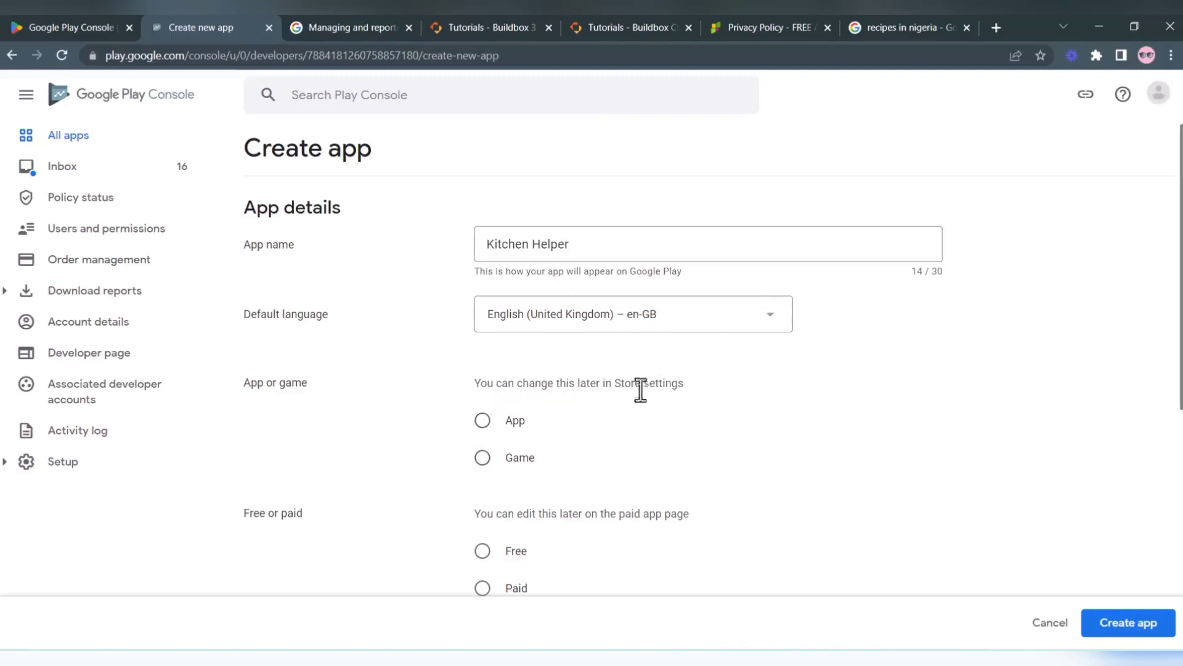
# Step: Classify the entry as an app and make it free, keeping English (United Kingdom) – en-GB as the default language
pyautogui.click(482, 421)
pyautogui.scroll(-3, 662, 416)
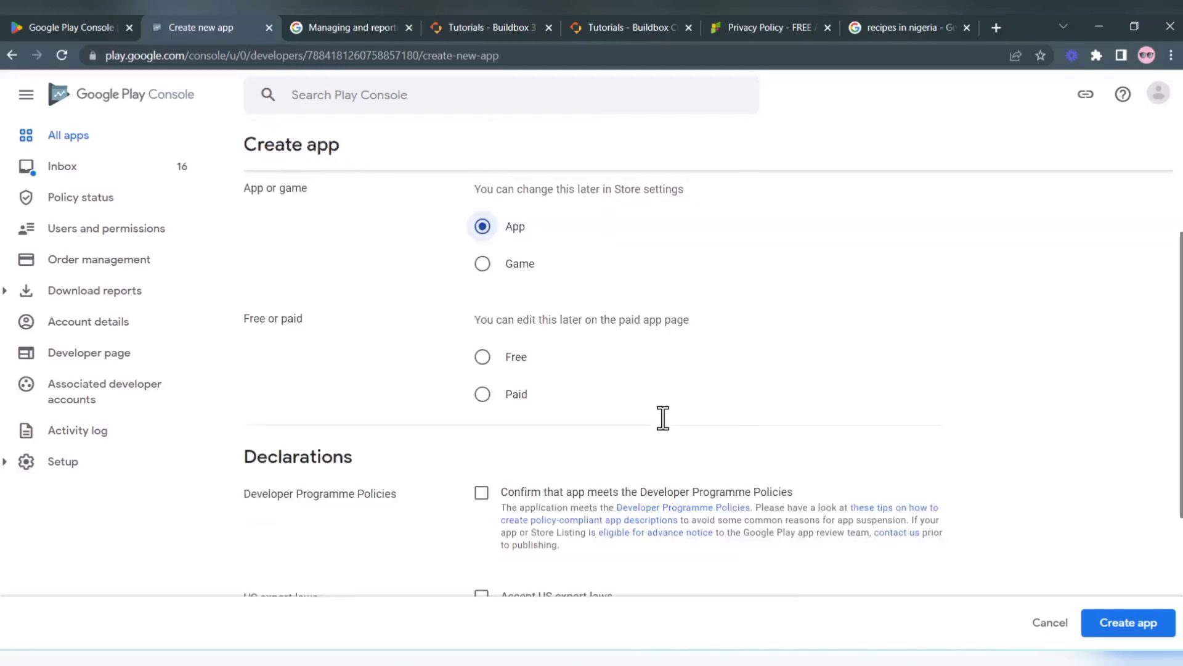
pyautogui.scroll(3, 662, 425)
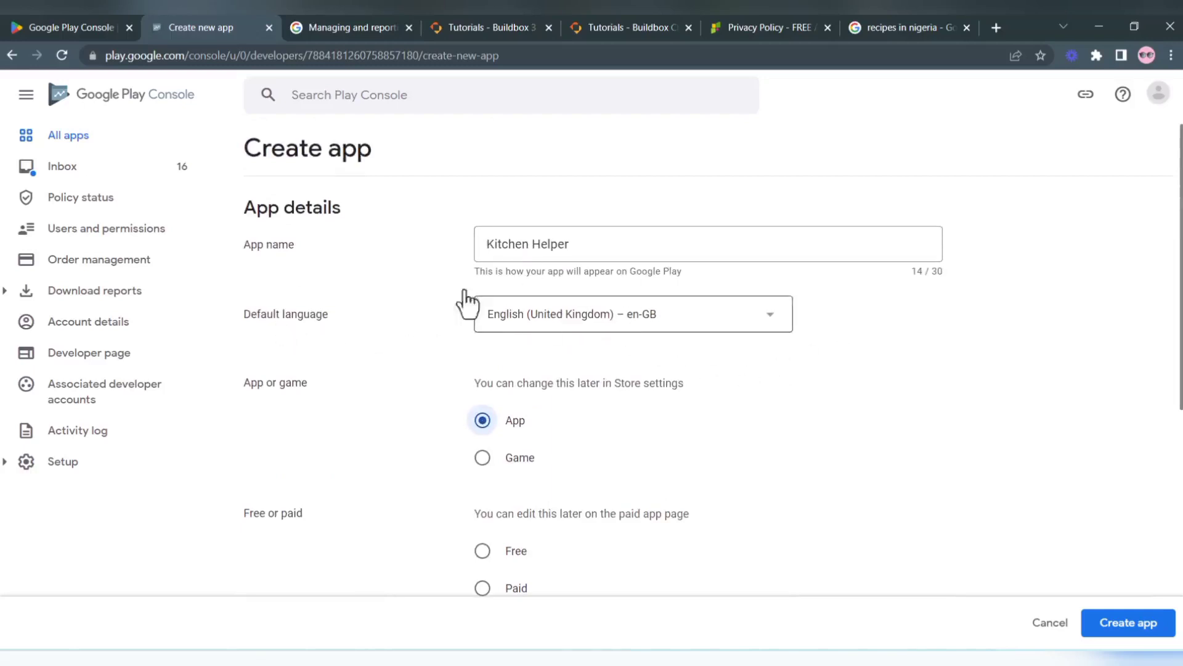
pyautogui.click(770, 323)
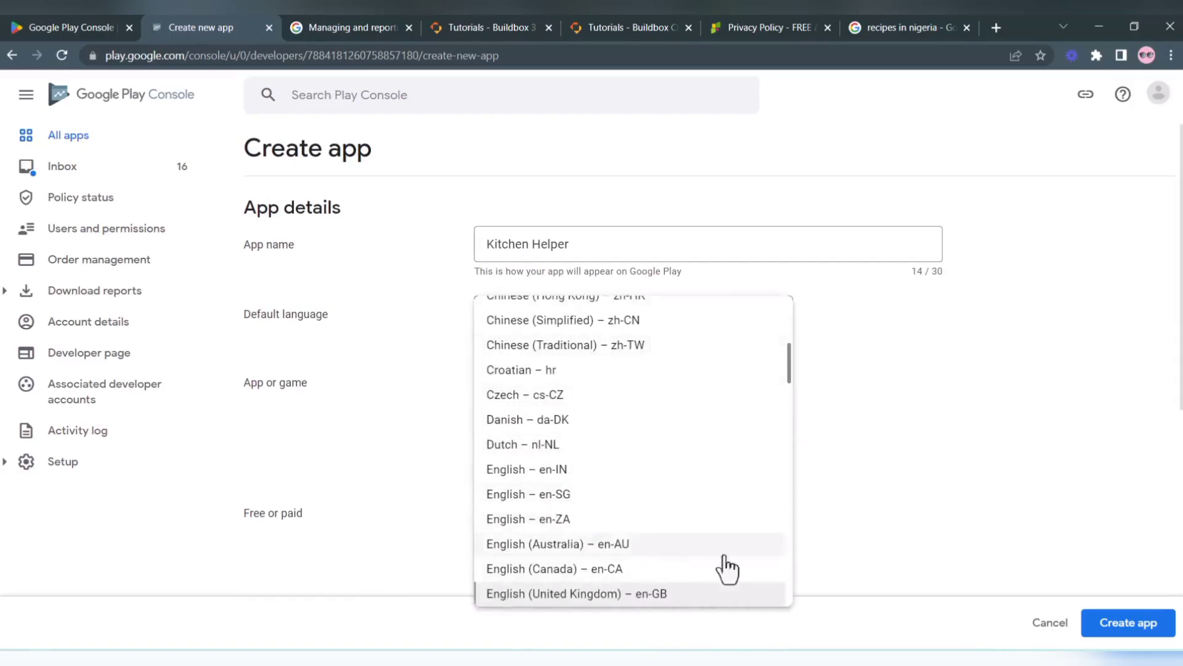
pyautogui.click(872, 454)
pyautogui.scroll(-3, 528, 481)
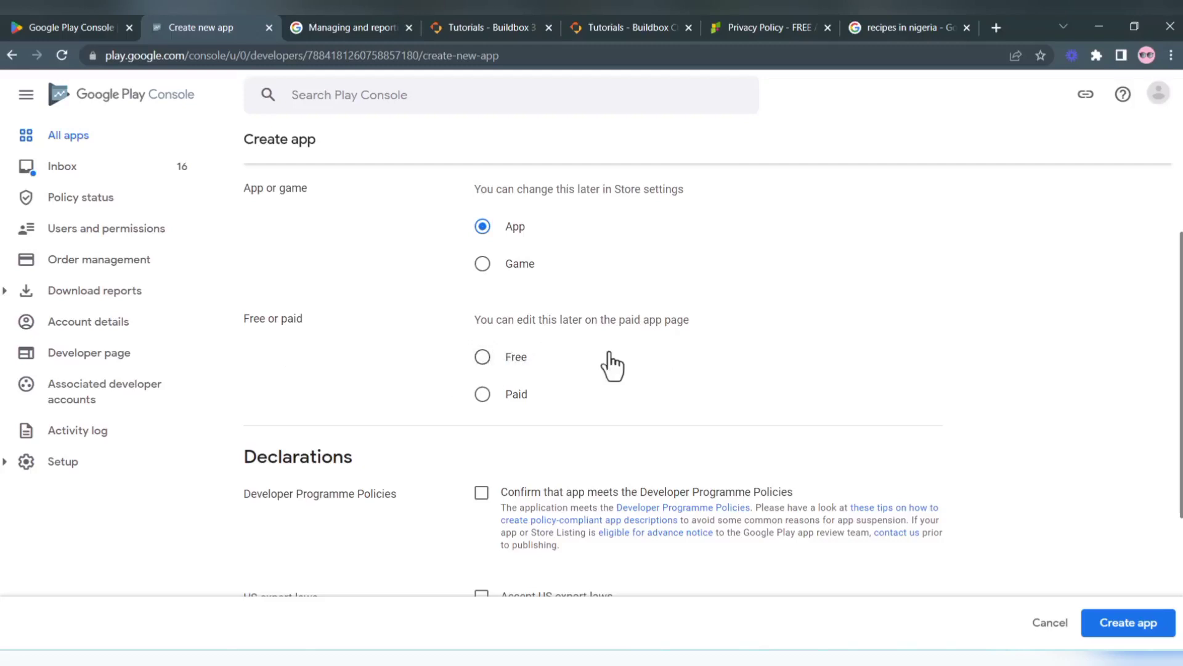
pyautogui.click(484, 358)
# Step: Confirm that the app meets the Developer Programme Policies and accept the US export laws declaration
pyautogui.scroll(-5, 686, 338)
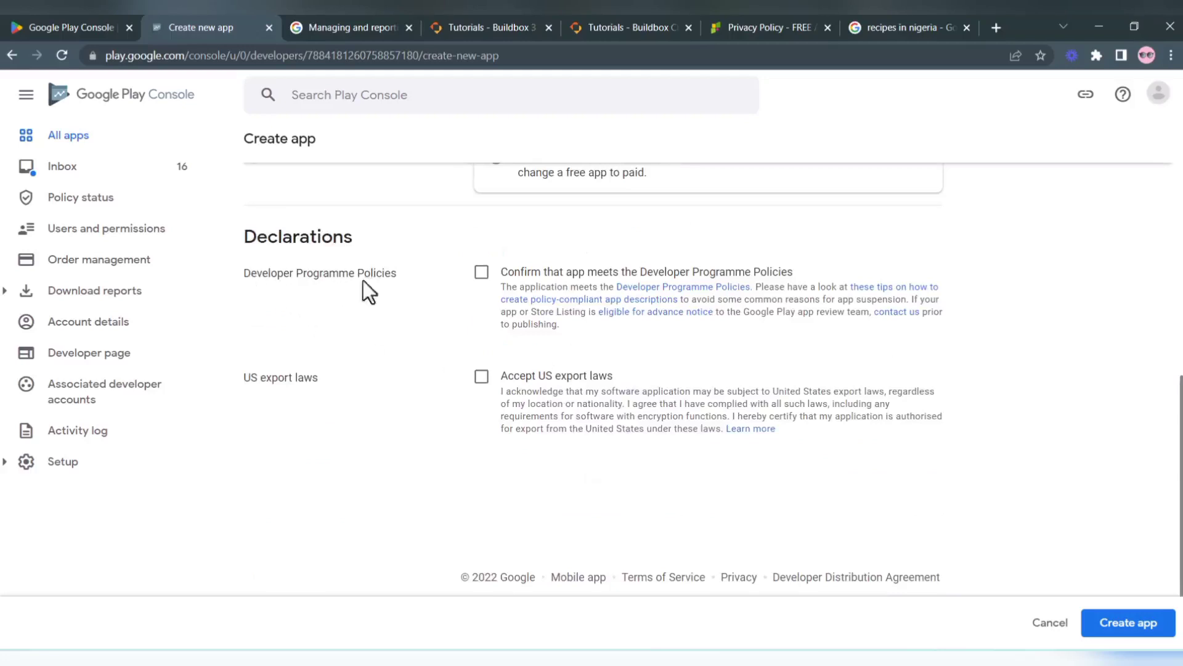
pyautogui.click(481, 273)
pyautogui.click(481, 376)
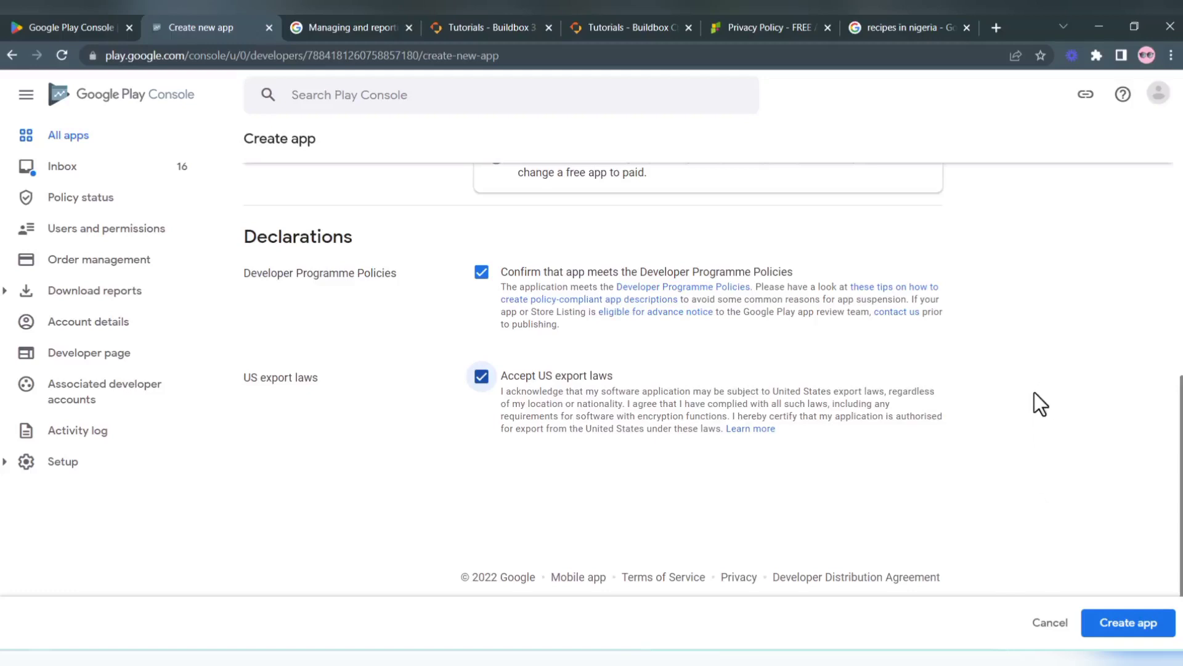
pyautogui.scroll(8, 1025, 439)
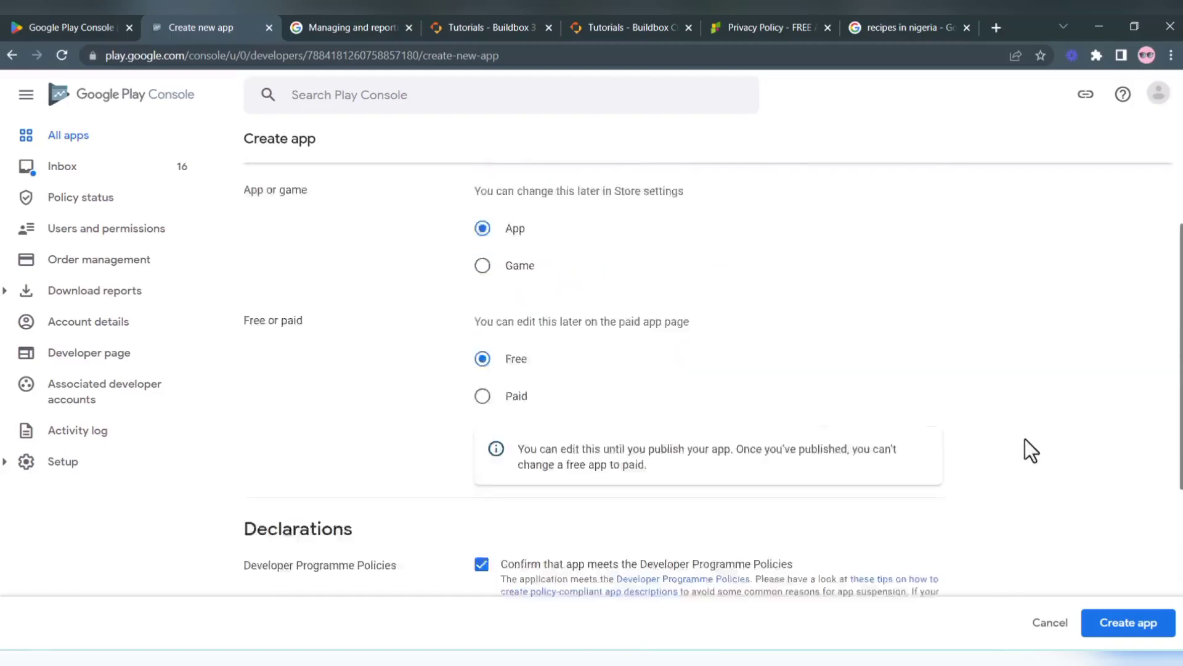
pyautogui.scroll(-7, 1026, 438)
pyautogui.scroll(-2, 1026, 439)
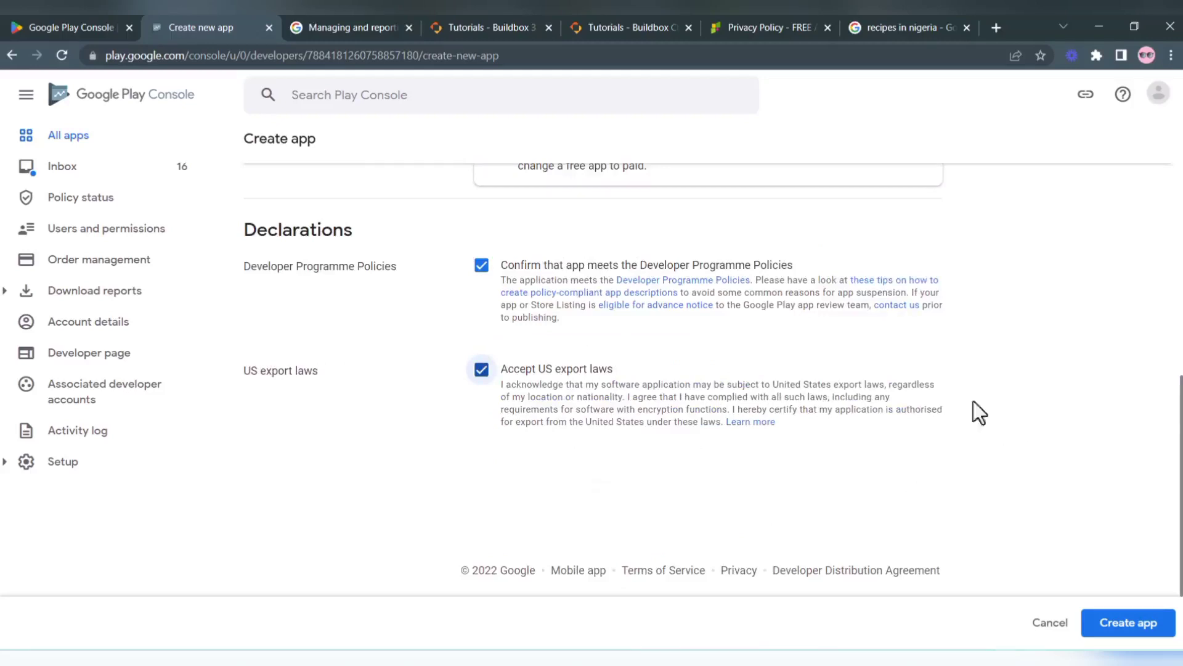
# Step: Open the Play Console from the Google Play site, choose the developer account and look through its list of apps
pyautogui.click(86, 26)
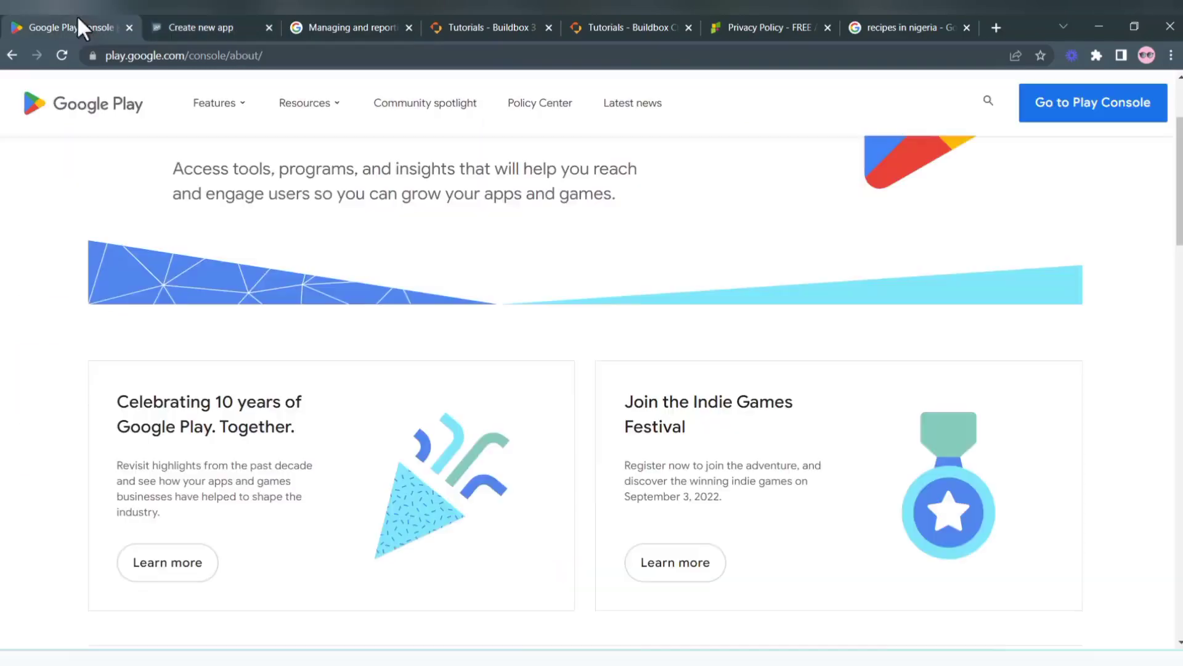
pyautogui.click(1077, 116)
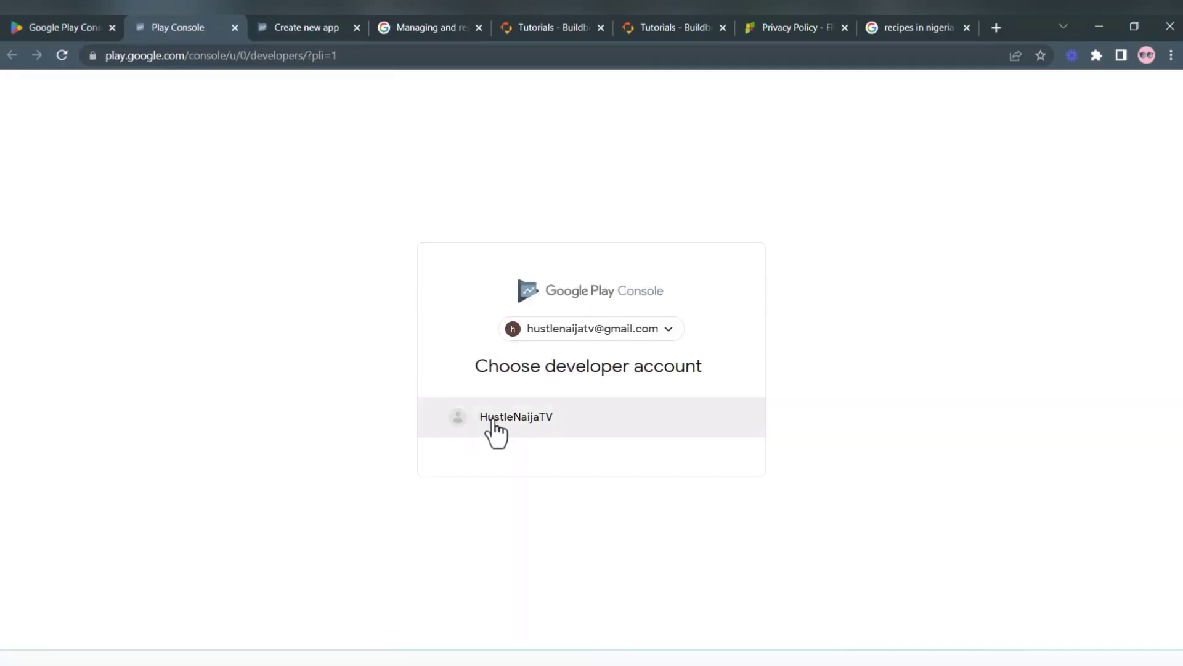
pyautogui.click(494, 427)
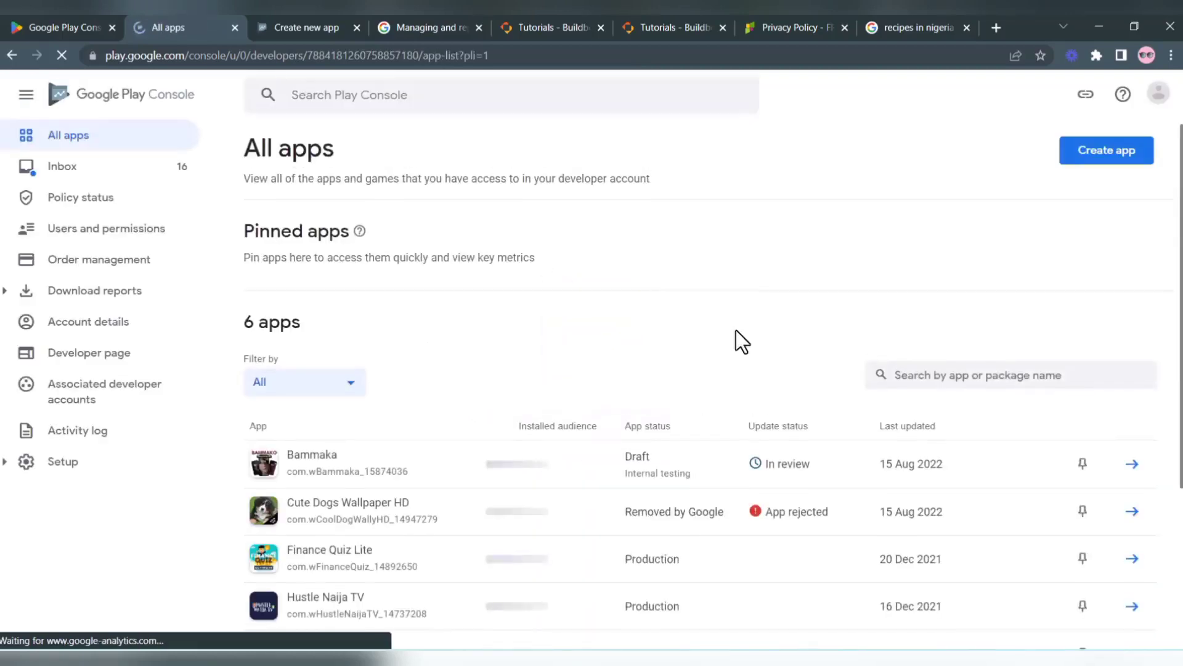
pyautogui.scroll(-3, 678, 526)
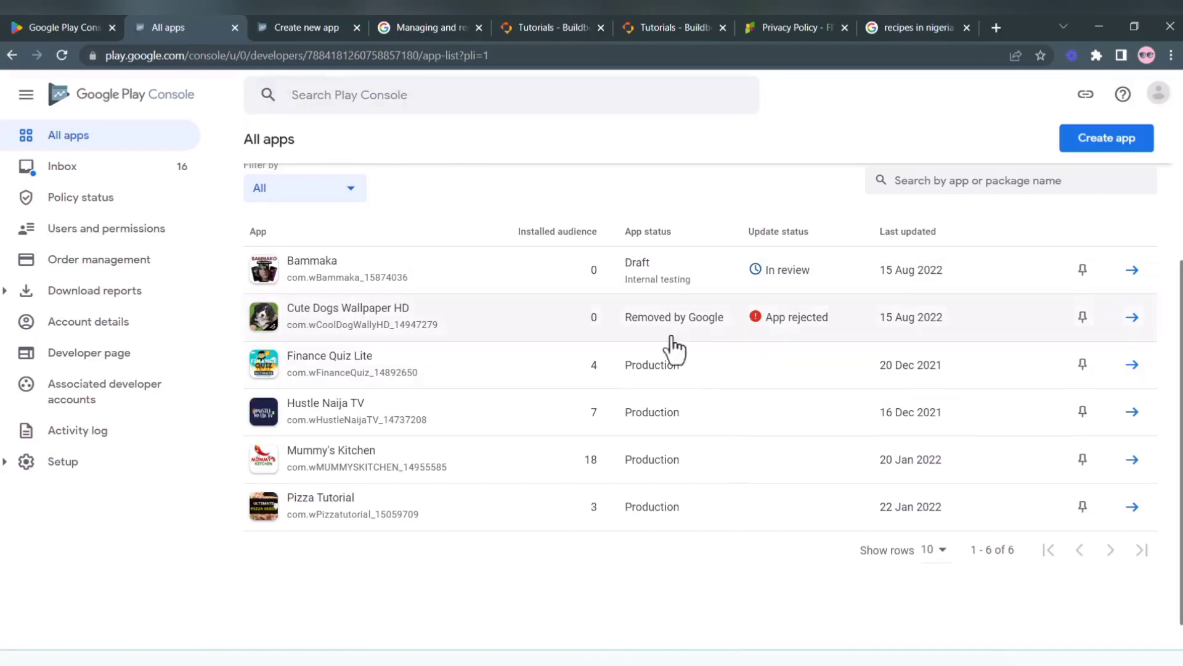
# Step: Return to the unfinished Create app form, review the details and declarations, and create the app
pyautogui.click(315, 25)
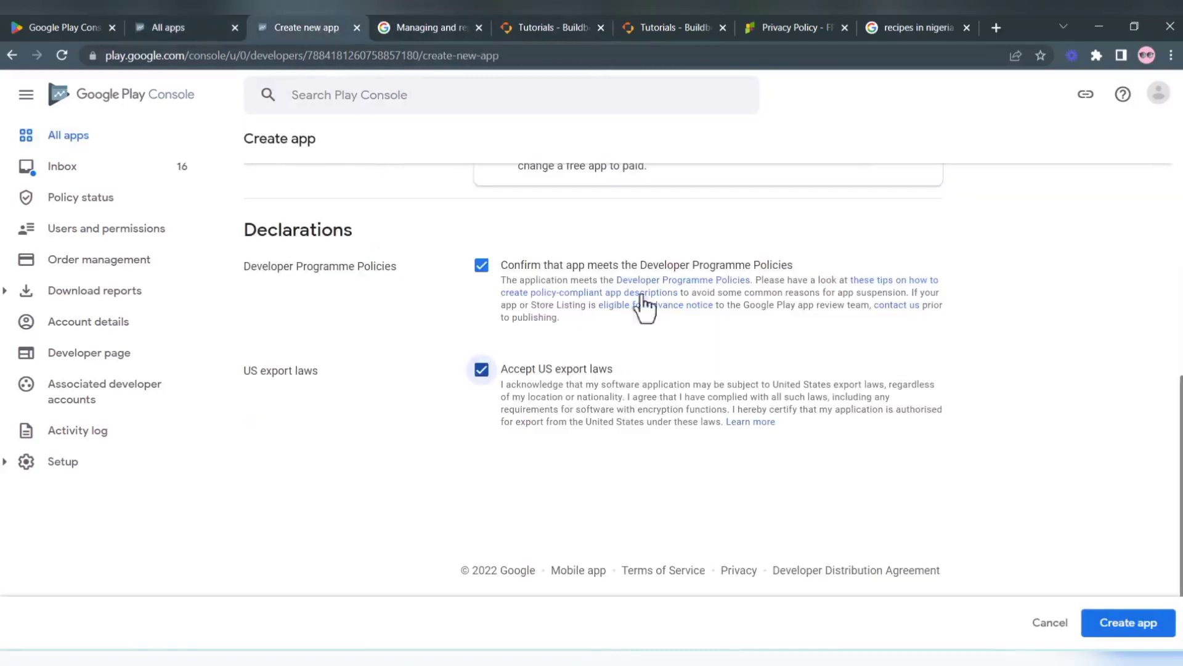
pyautogui.scroll(8, 590, 272)
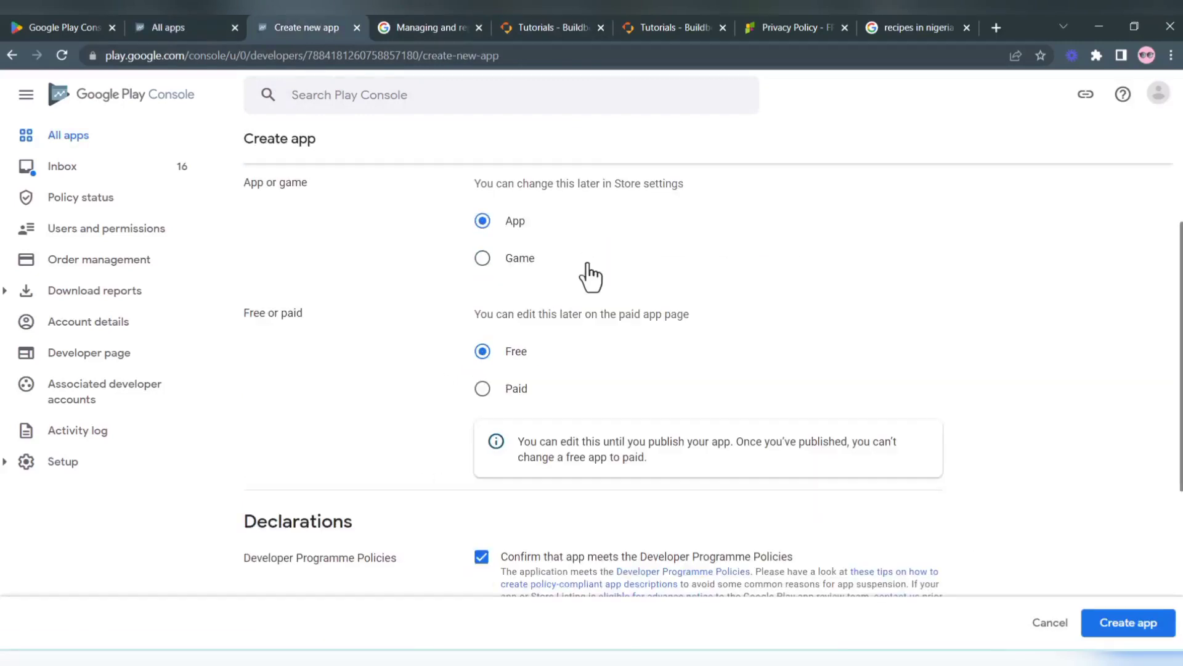
pyautogui.scroll(-6, 586, 284)
pyautogui.scroll(-2, 493, 420)
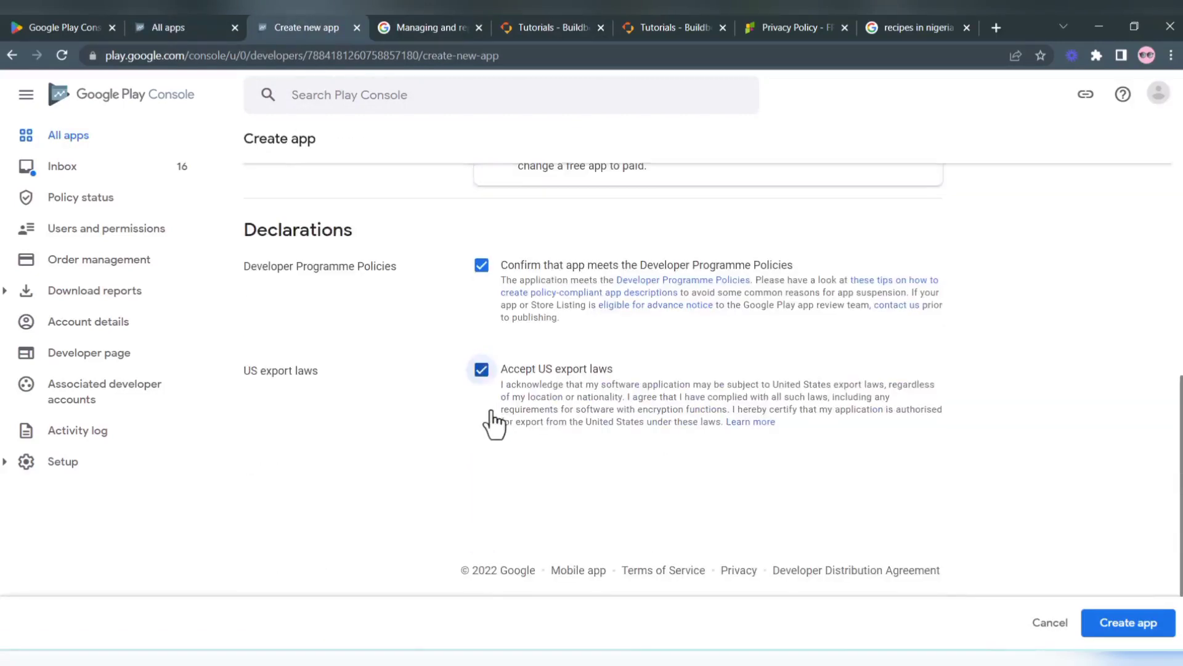
pyautogui.scroll(5, 483, 345)
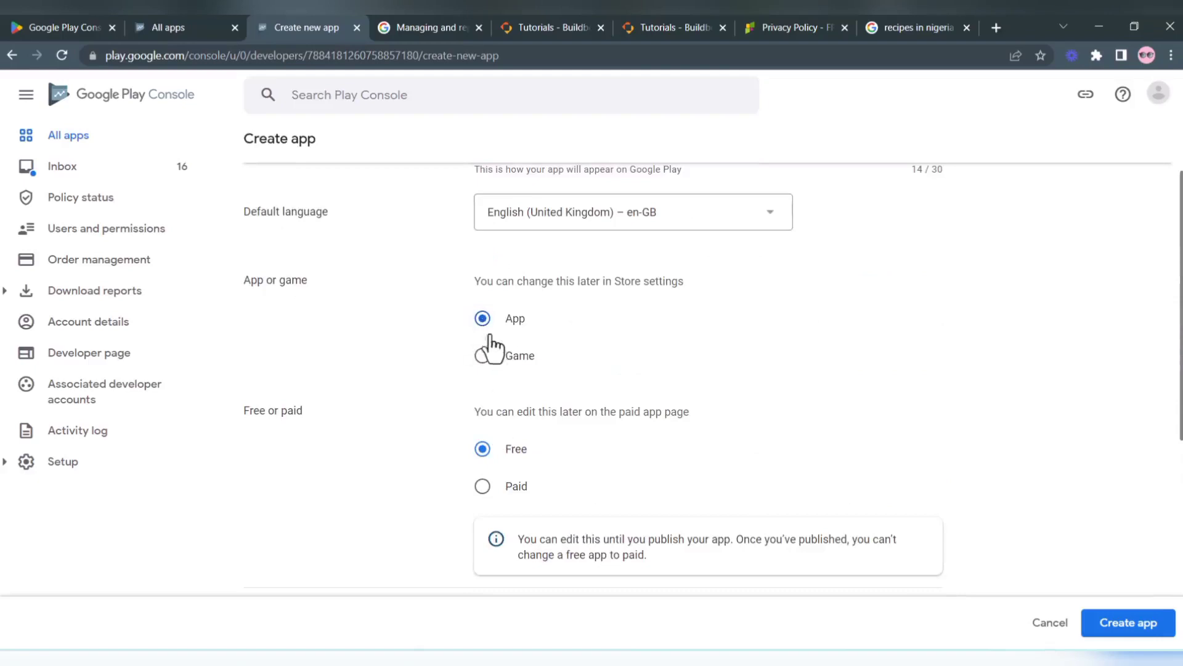
pyautogui.scroll(-5, 962, 493)
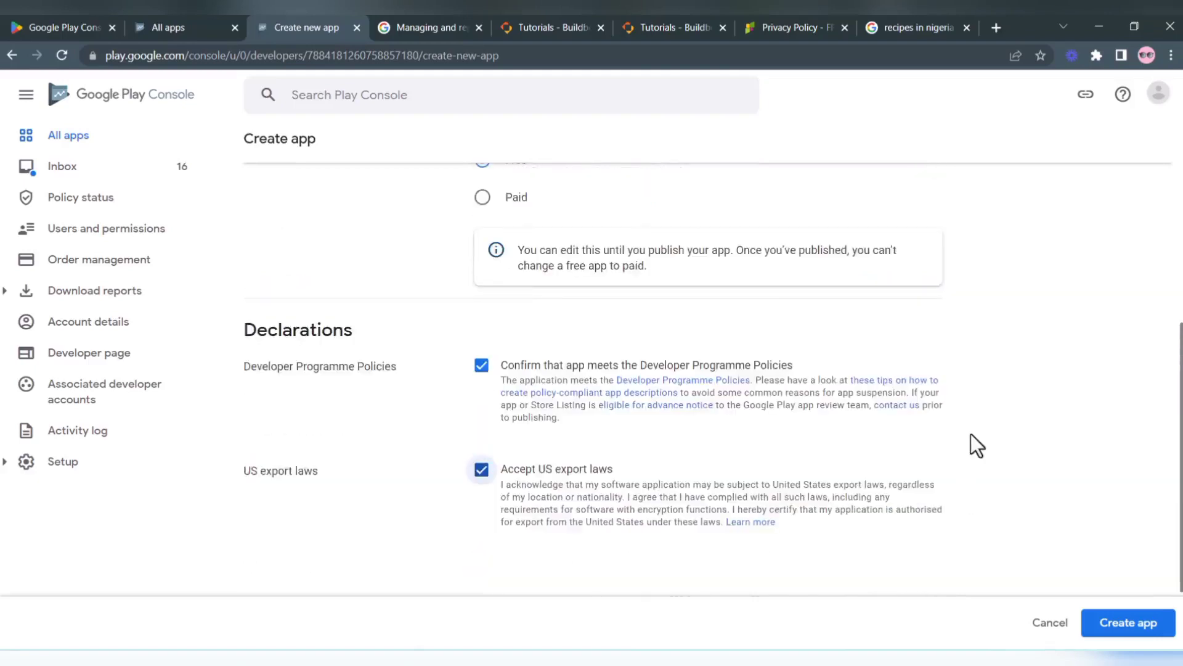
pyautogui.click(1141, 620)
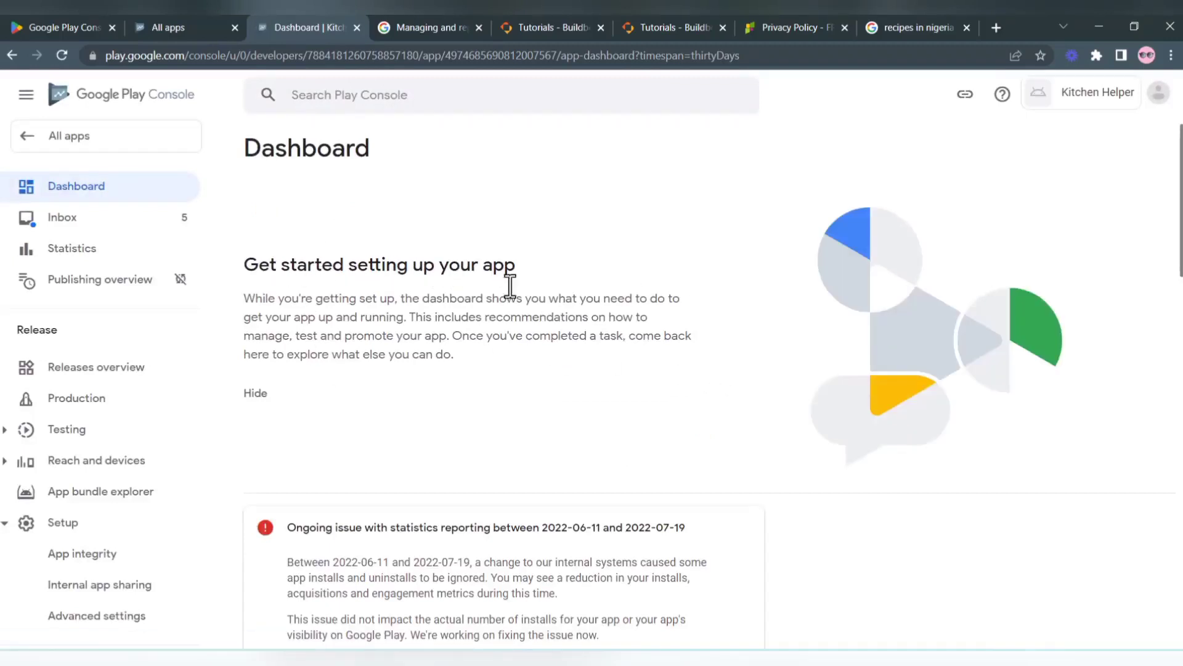
# Step: Expand the tasks for releasing the app early for internal testing on the dashboard
pyautogui.scroll(-5, 430, 329)
pyautogui.scroll(-3, 432, 329)
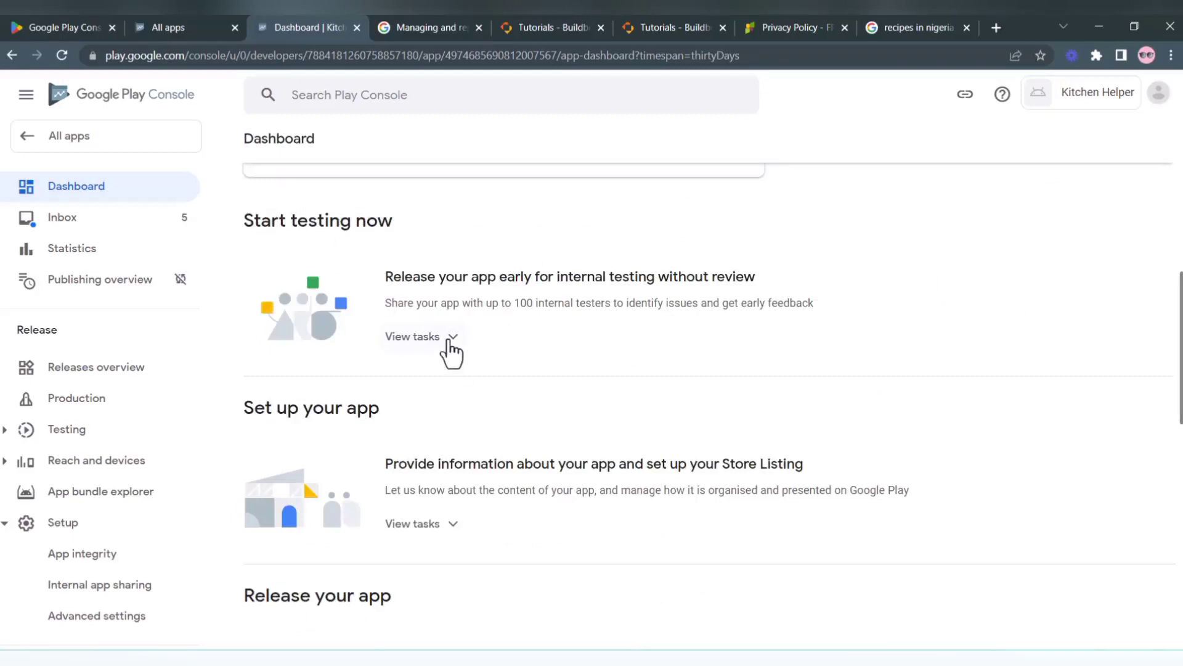
pyautogui.click(451, 353)
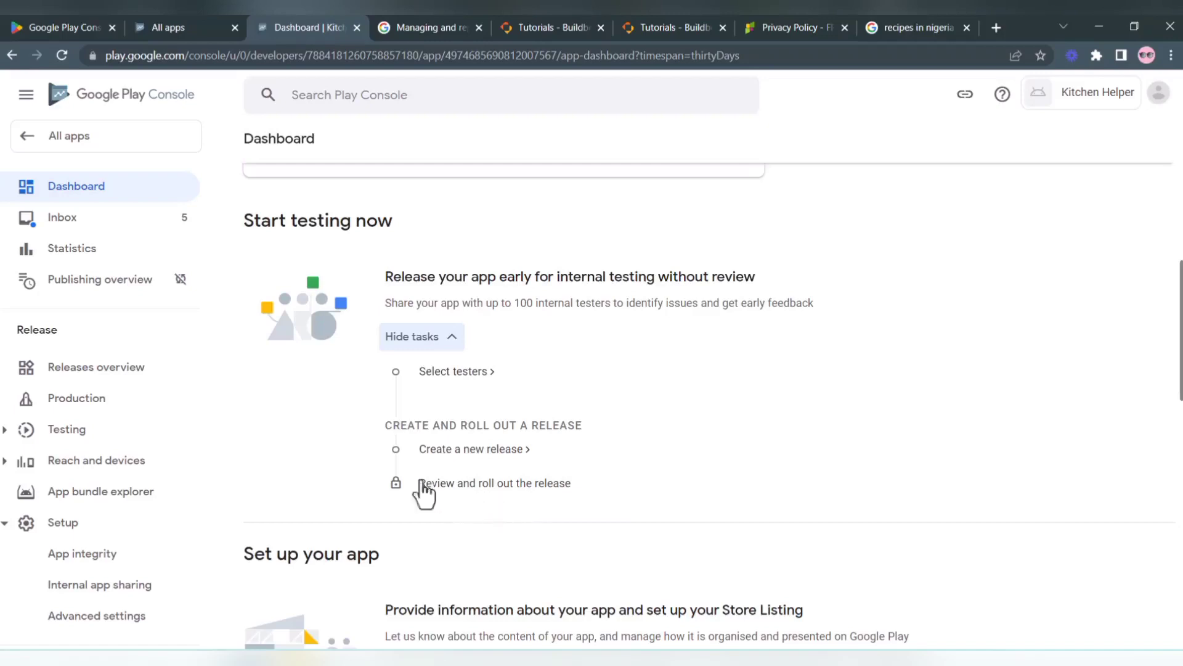
# Step: Look through the app's navigation sections and the remaining setup, testing and publishing tasks on the dashboard
pyautogui.scroll(-8, 146, 392)
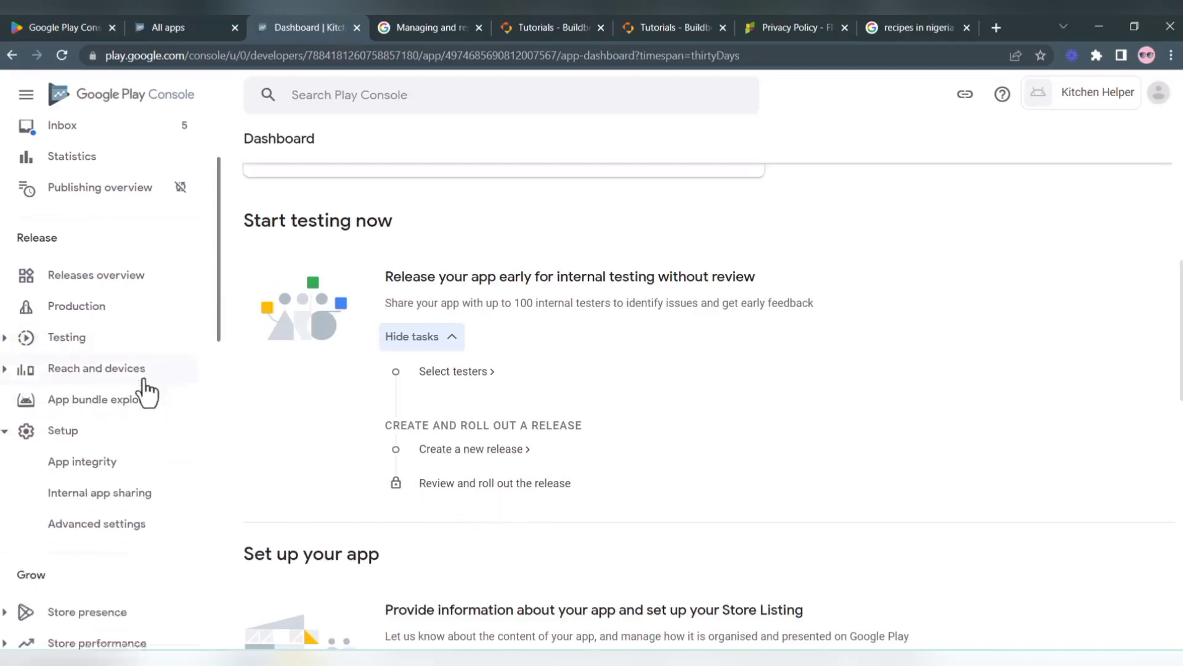
pyautogui.scroll(-6, 146, 392)
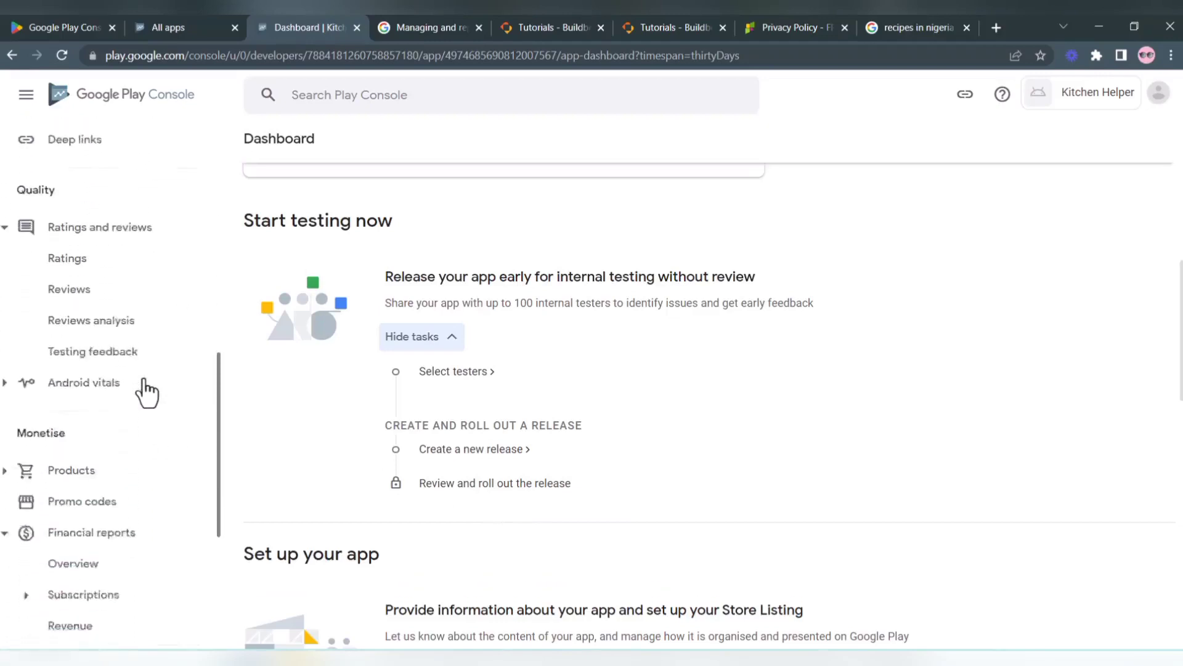
pyautogui.scroll(-2, 147, 392)
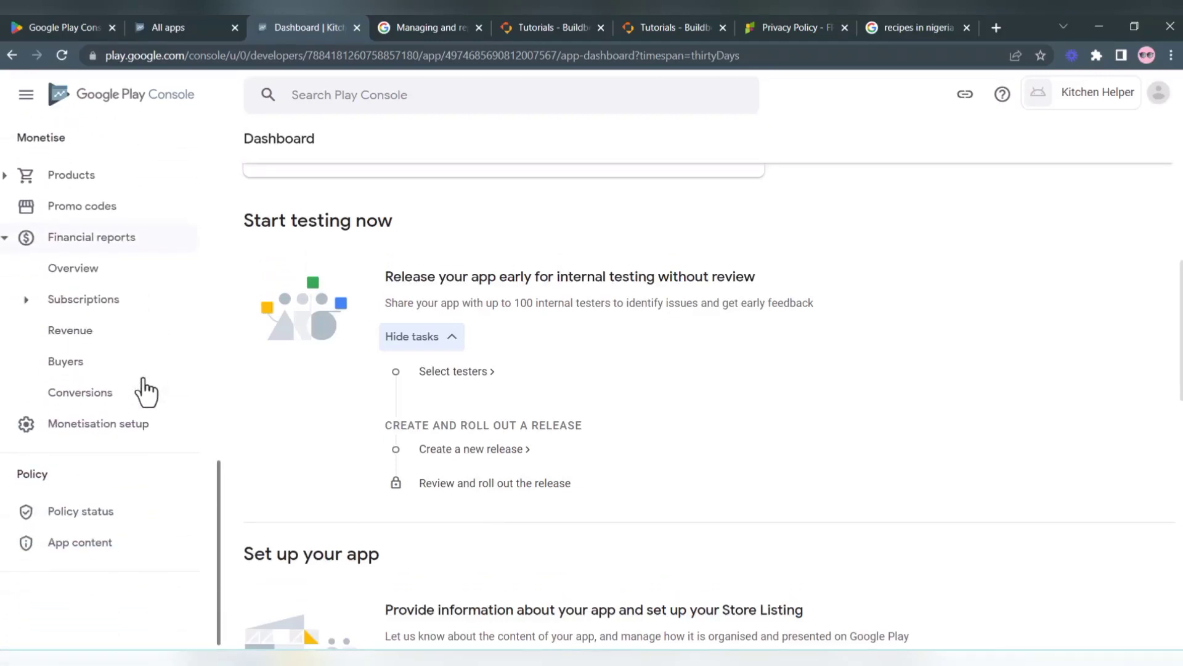
pyautogui.scroll(10, 146, 392)
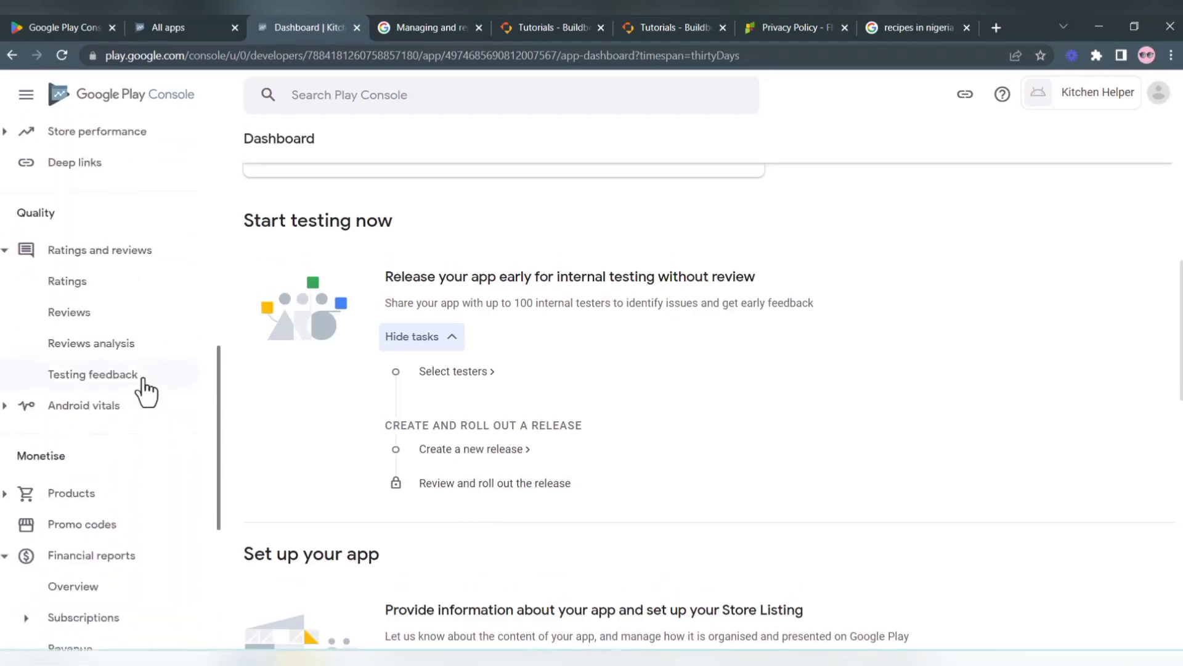
pyautogui.scroll(3, 146, 392)
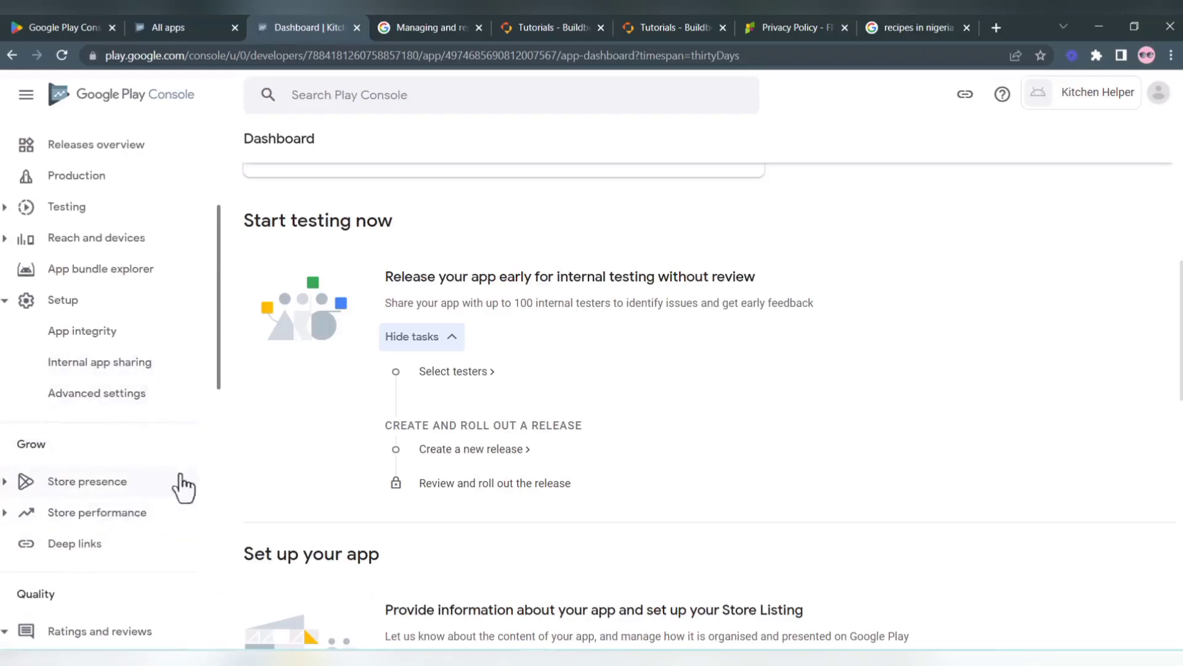
pyautogui.scroll(3, 68, 464)
pyautogui.scroll(1, 68, 462)
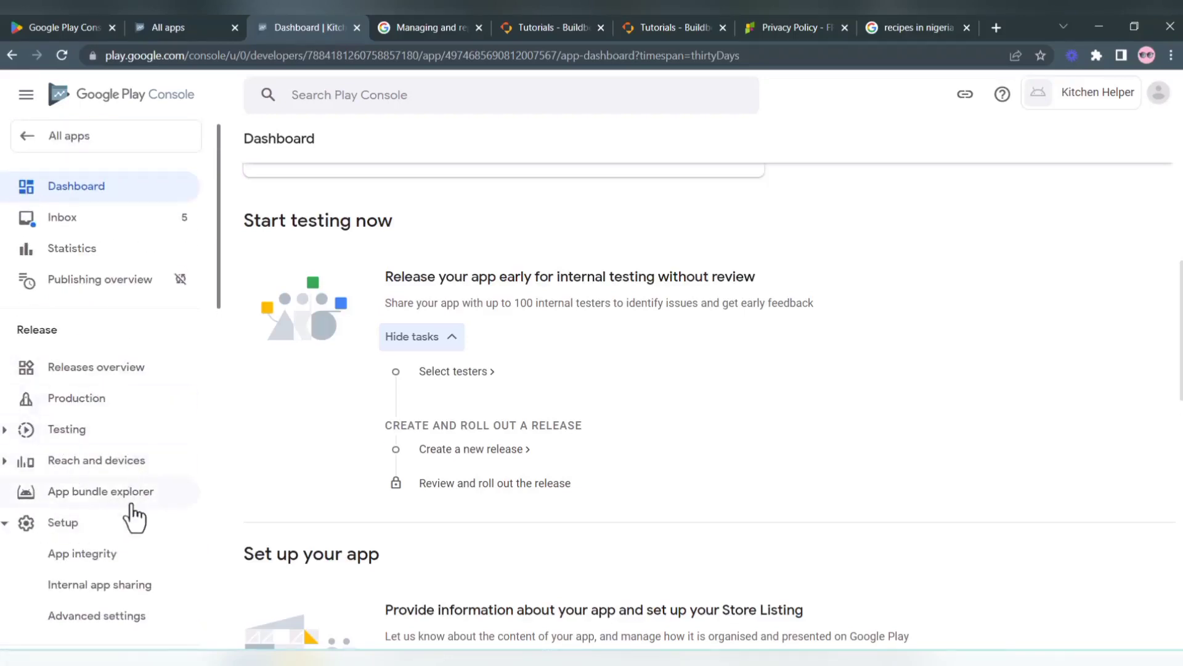
pyautogui.scroll(-3, 408, 399)
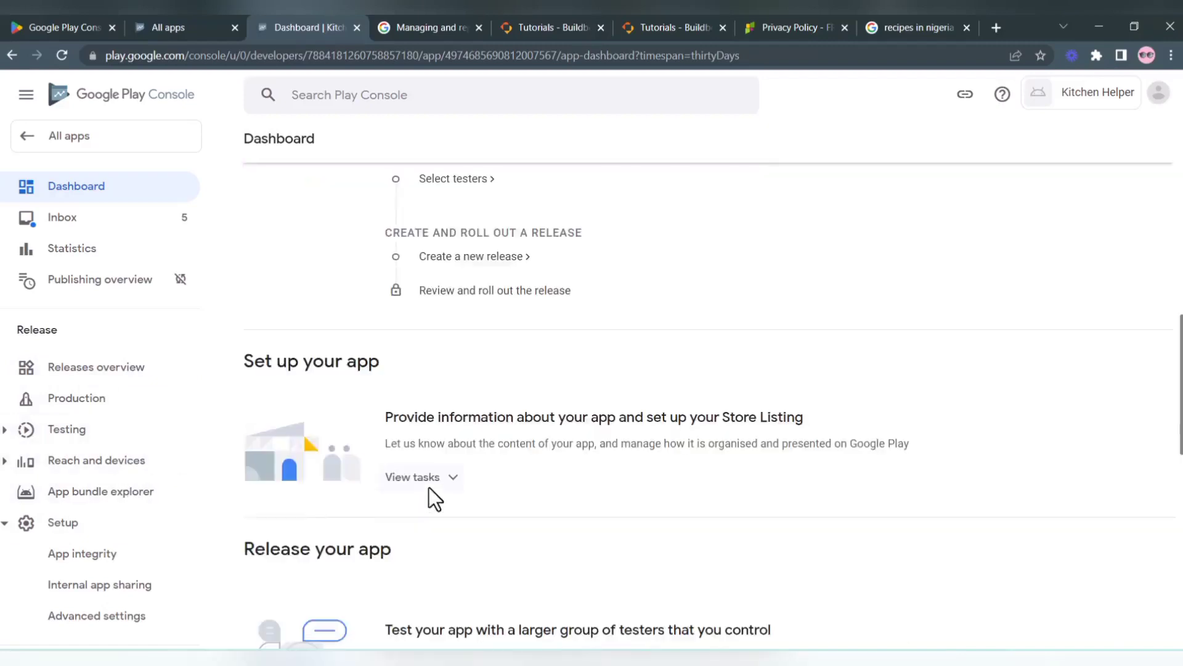
pyautogui.scroll(-9, 431, 490)
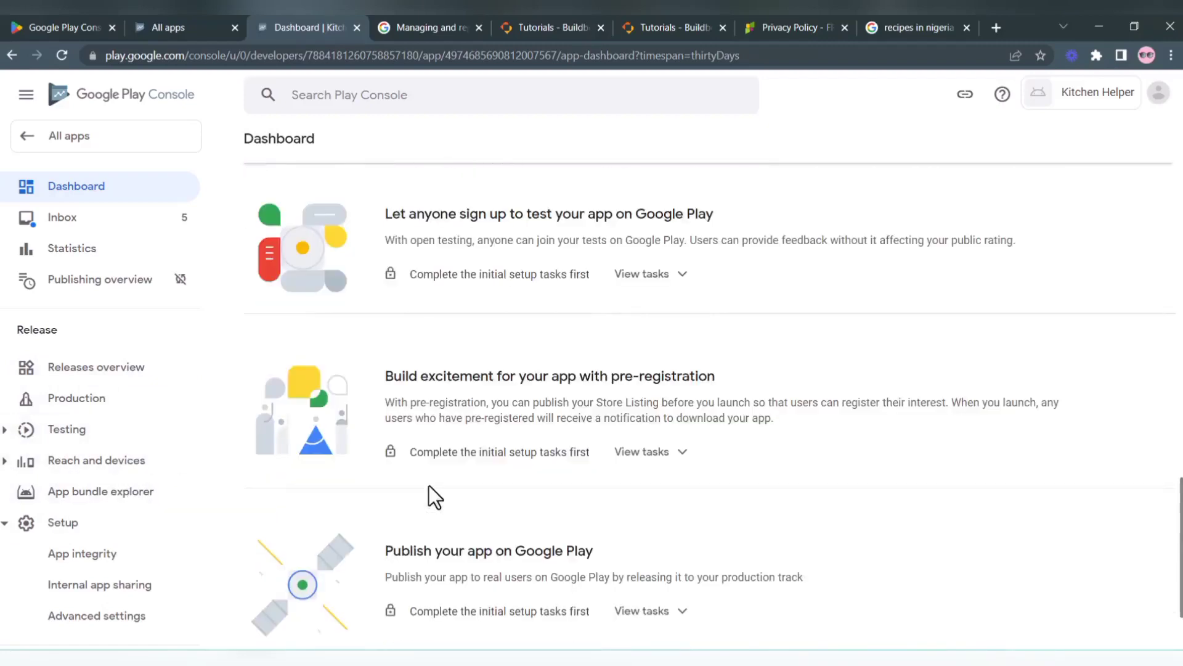
pyautogui.scroll(-2, 432, 494)
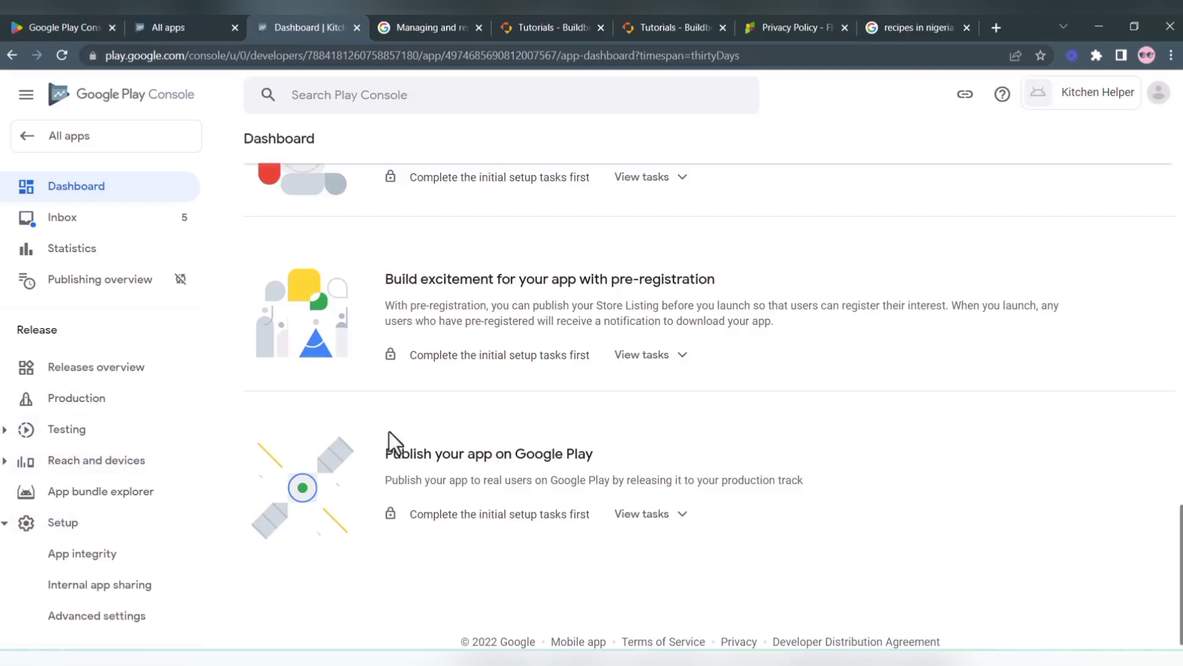
pyautogui.scroll(5, 382, 343)
pyautogui.scroll(-5, 379, 357)
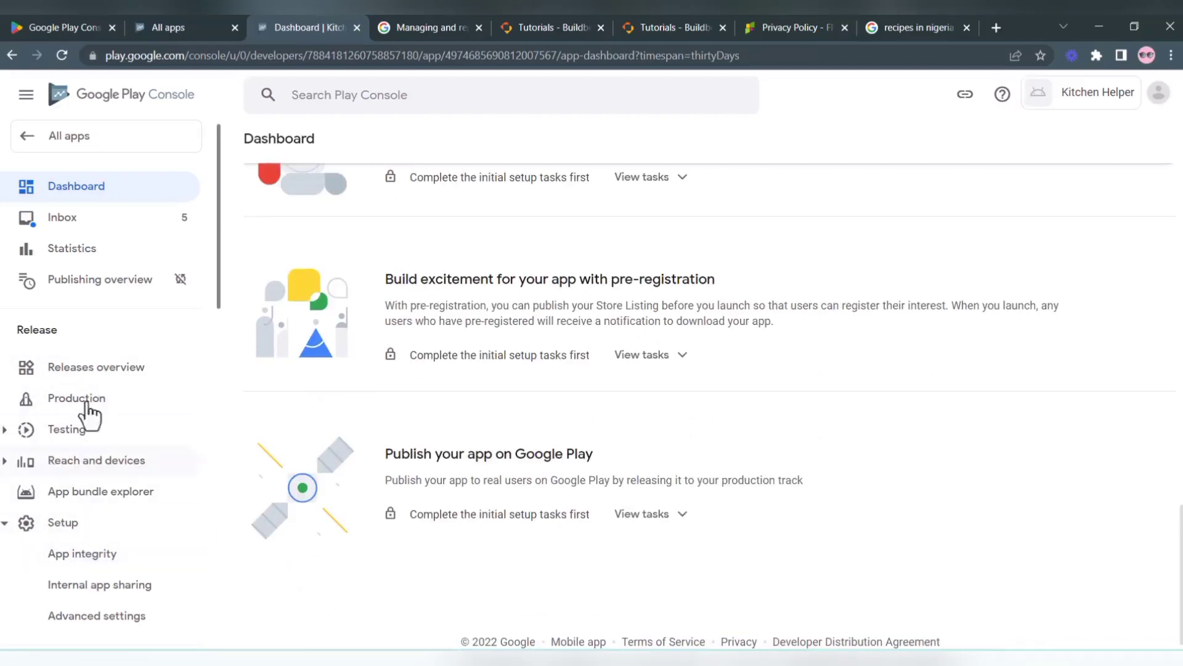
# Step: Open the releases overview and look through its track summary, latest releases and countries/regions list
pyautogui.click(117, 369)
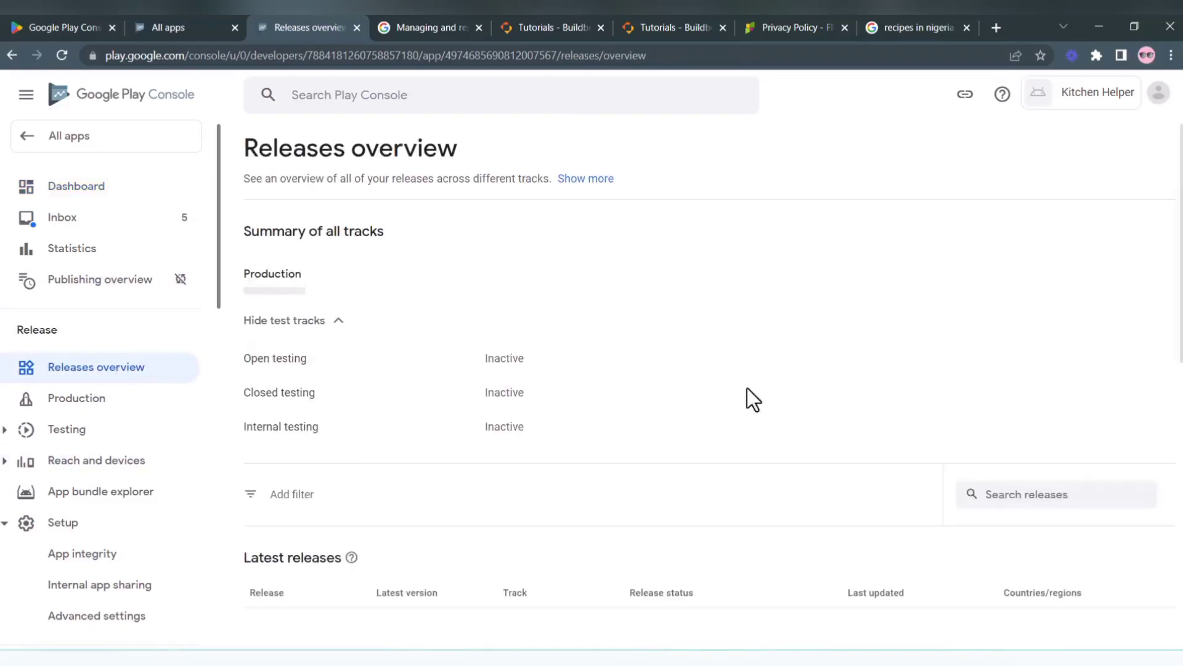
pyautogui.scroll(-15, 510, 299)
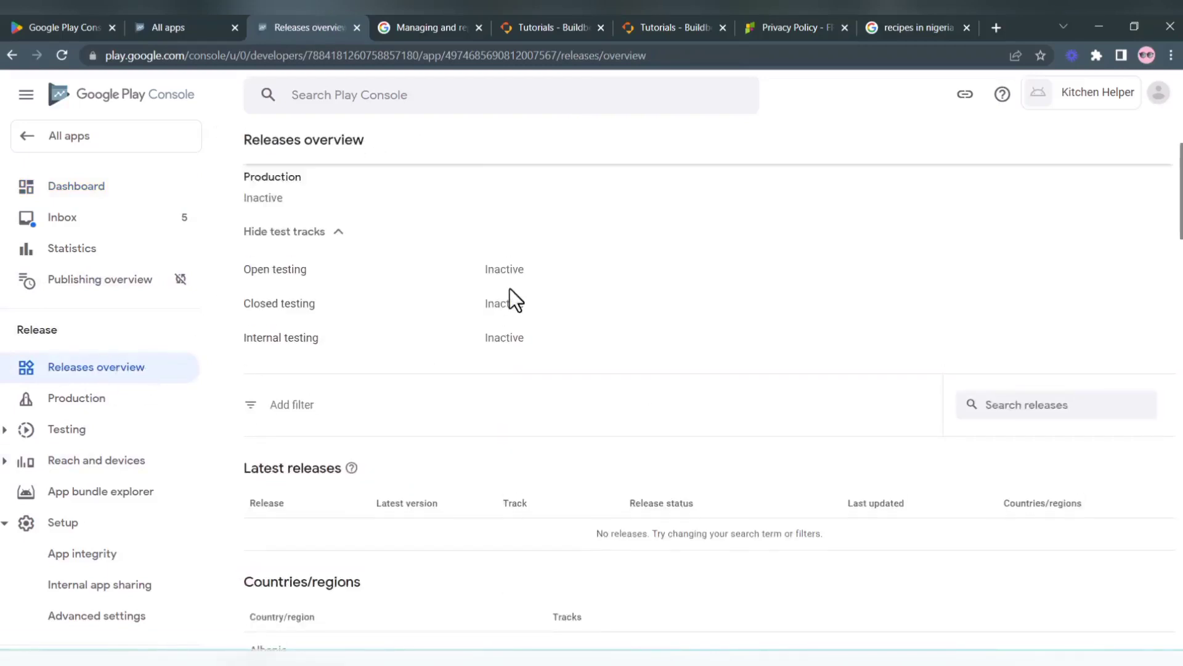
pyautogui.scroll(-5, 510, 324)
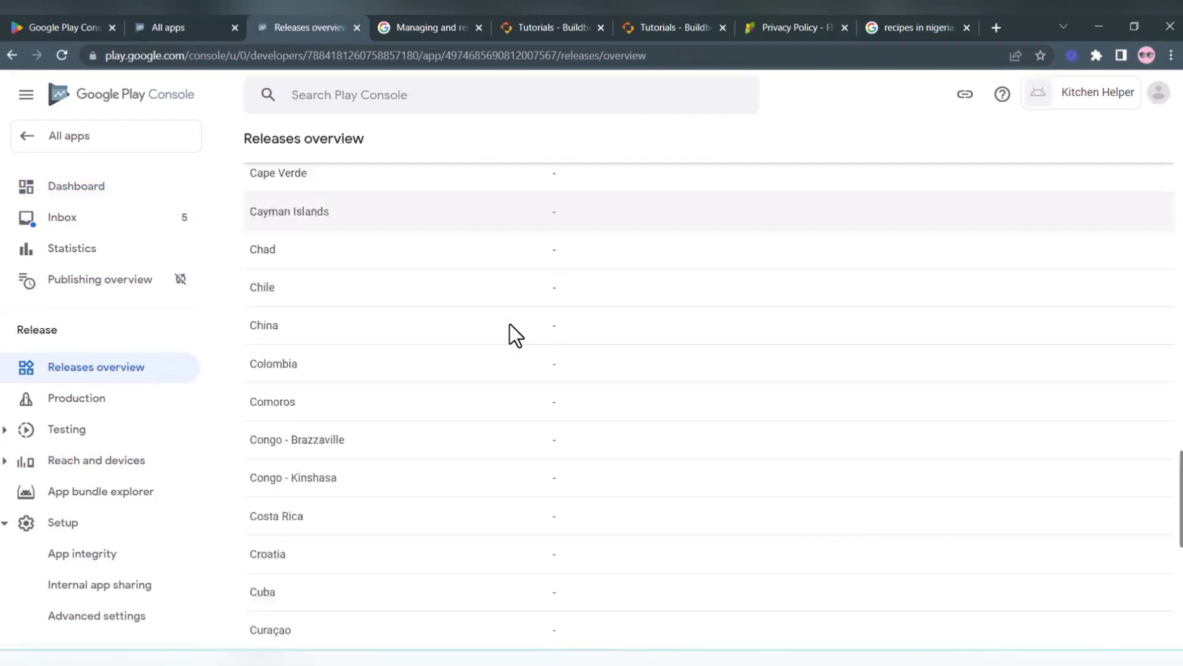
pyautogui.scroll(20, 509, 323)
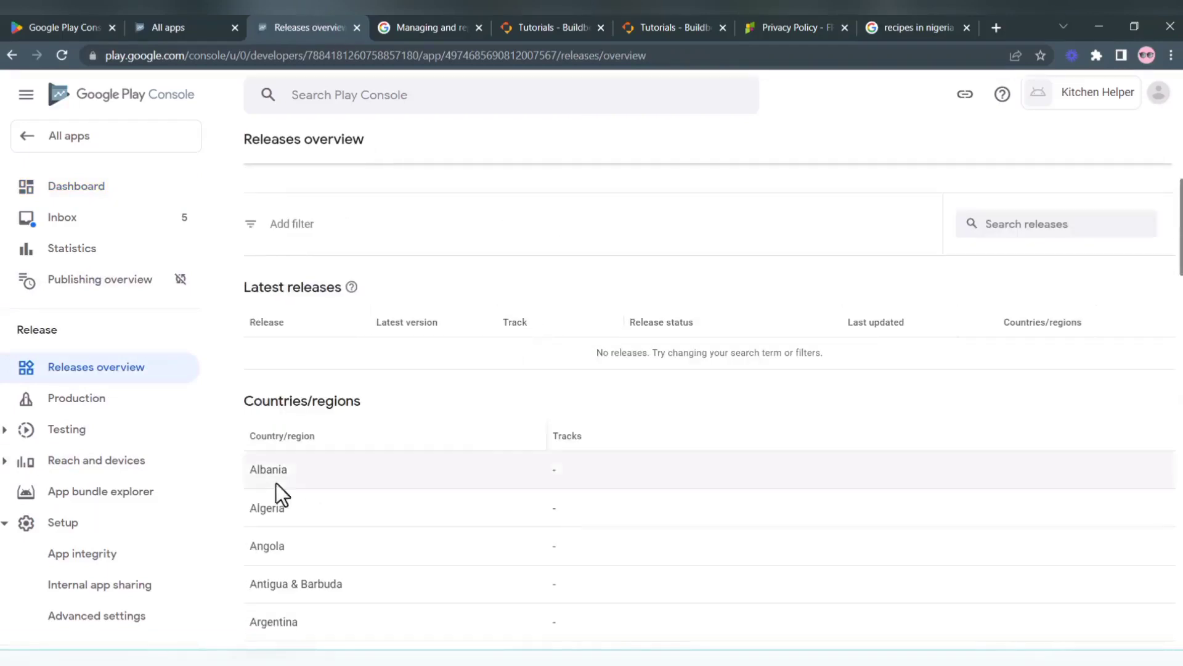
pyautogui.scroll(-20, 525, 500)
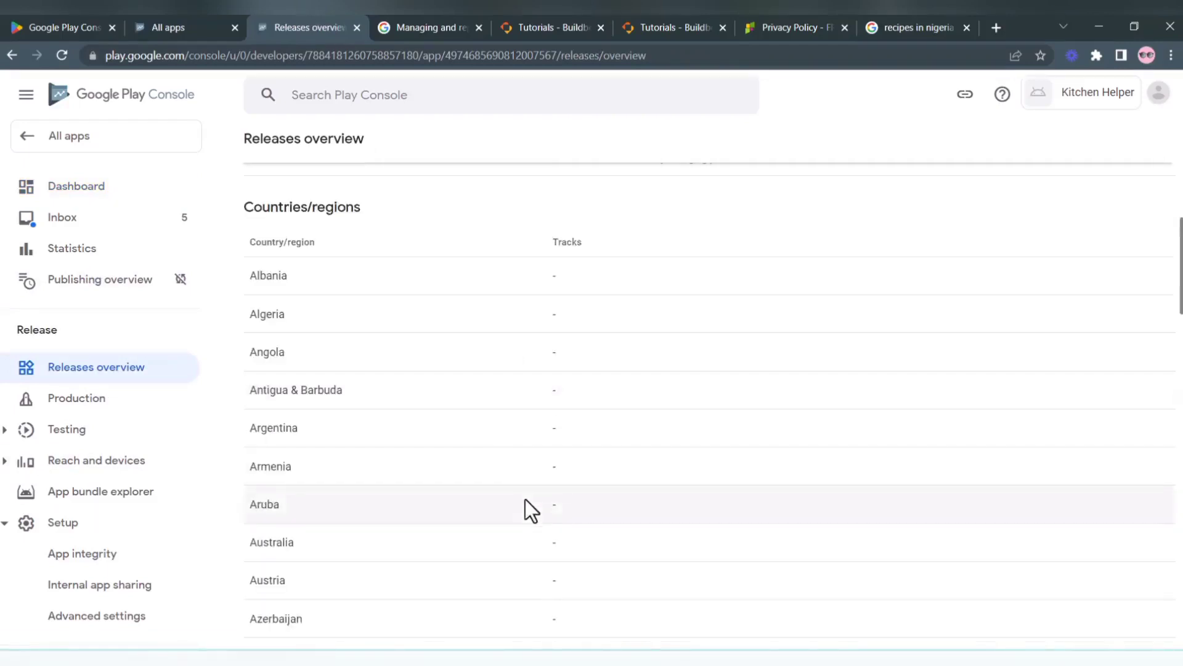
pyautogui.scroll(-6, 516, 484)
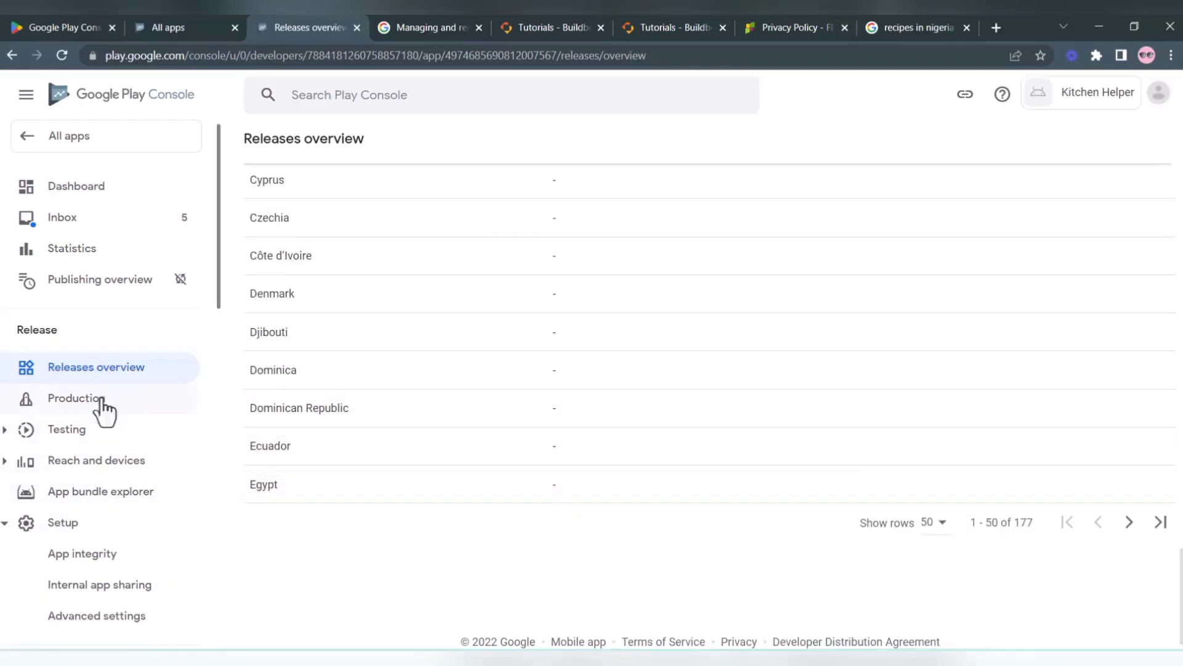
# Step: Open the Store settings page under Store presence
pyautogui.scroll(-5, 74, 367)
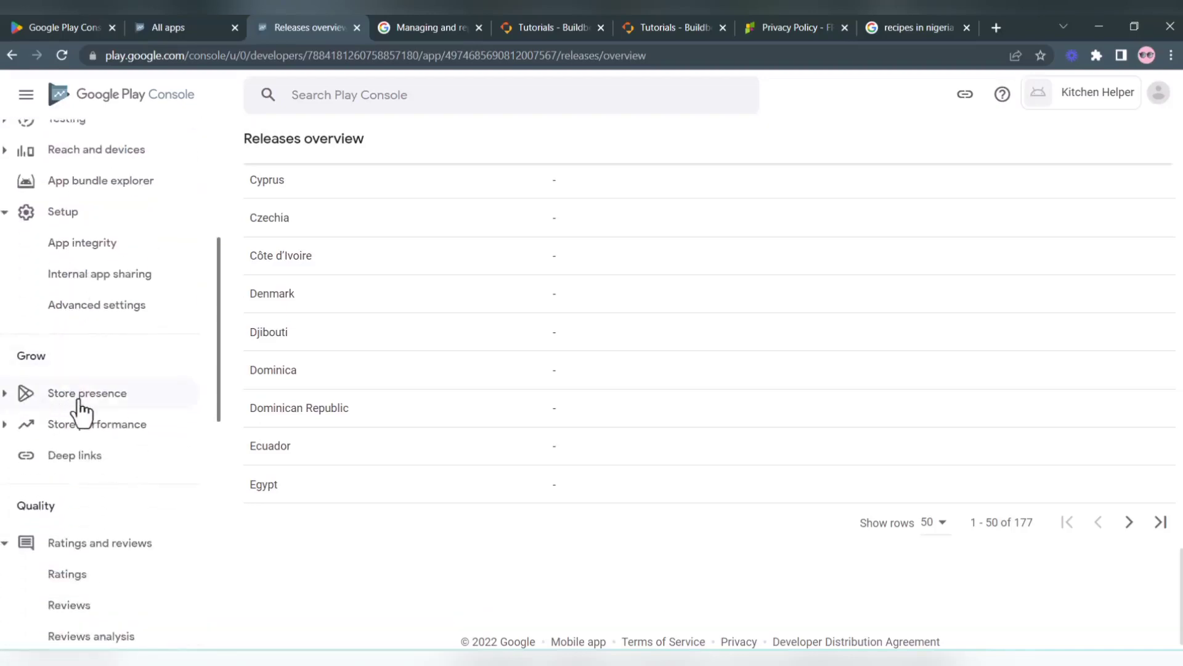
pyautogui.click(79, 400)
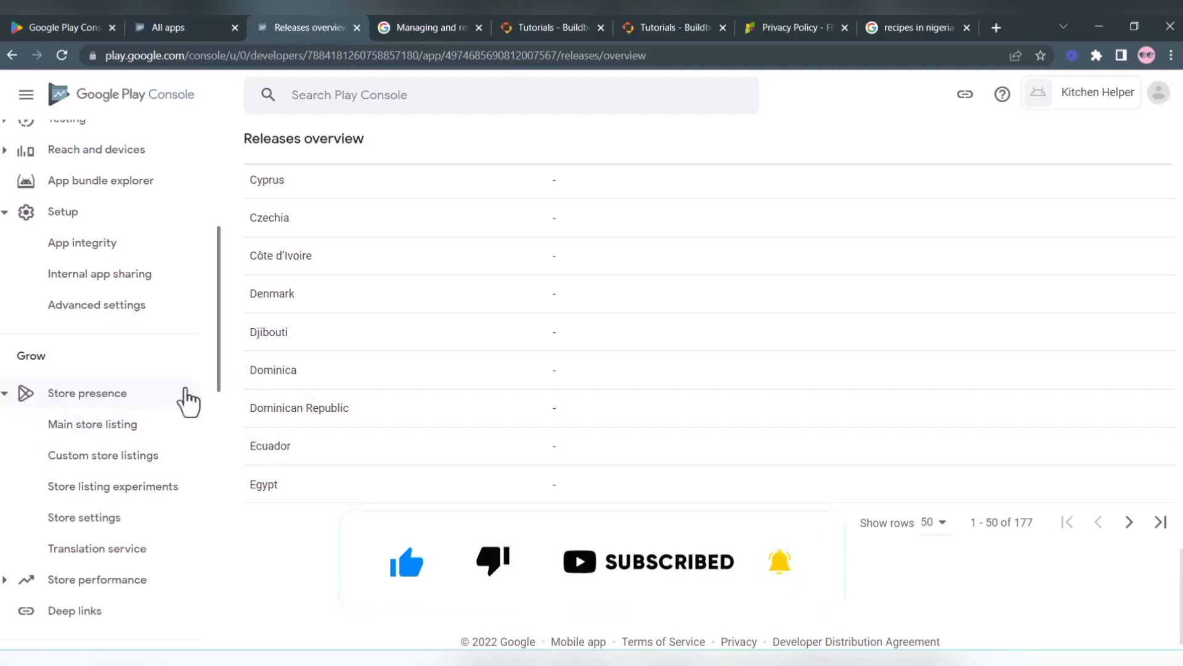
pyautogui.click(92, 521)
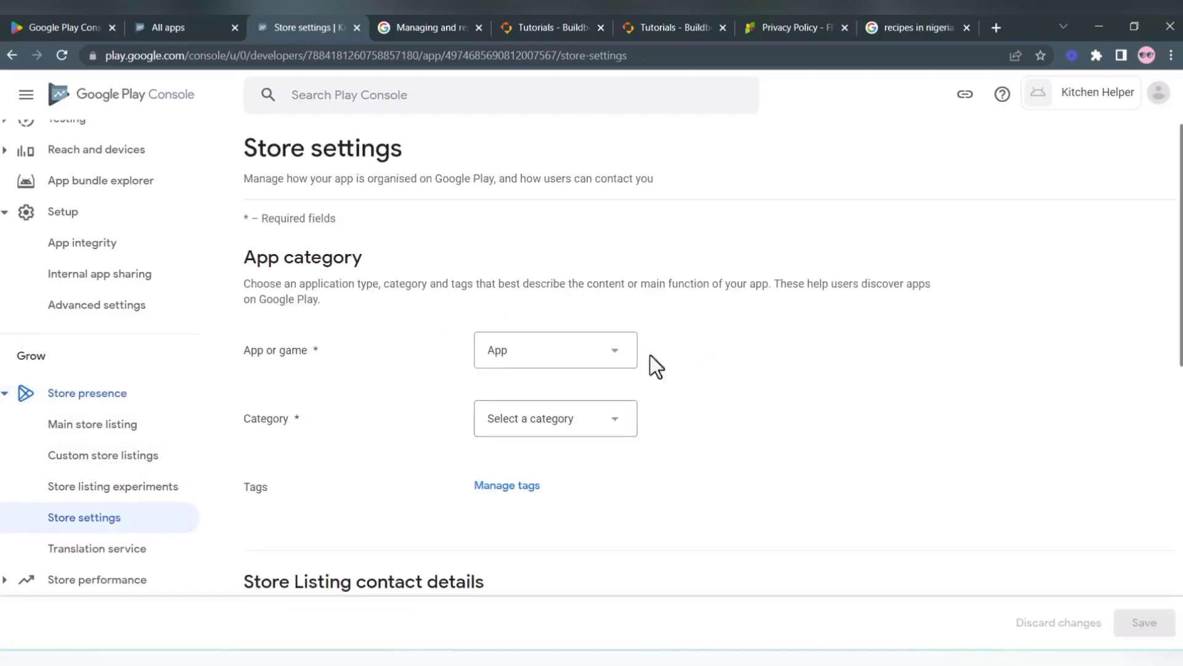
# Step: Keep the application type as App and set the app category to Food & drink
pyautogui.click(617, 361)
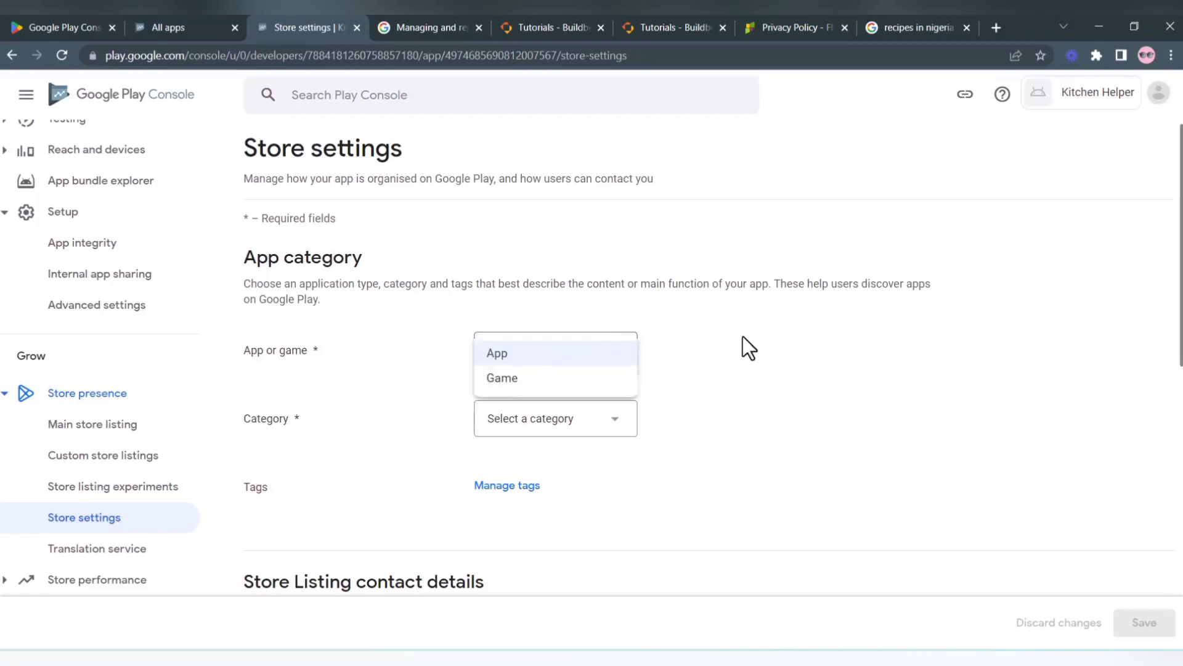
pyautogui.click(524, 351)
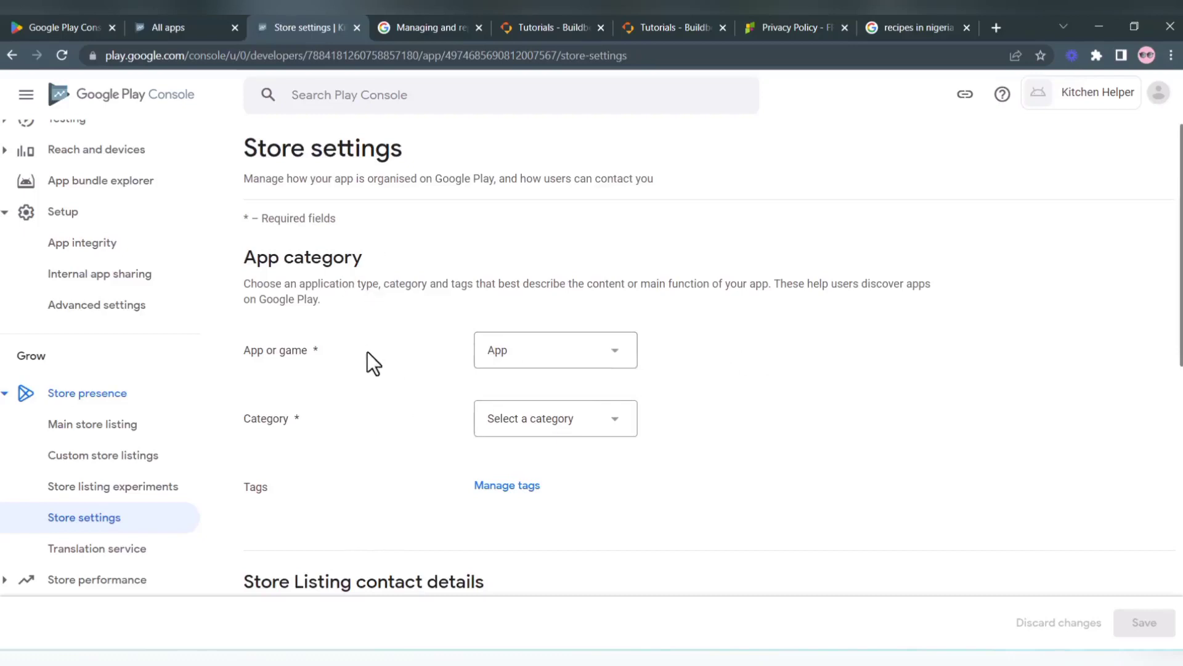
pyautogui.click(614, 421)
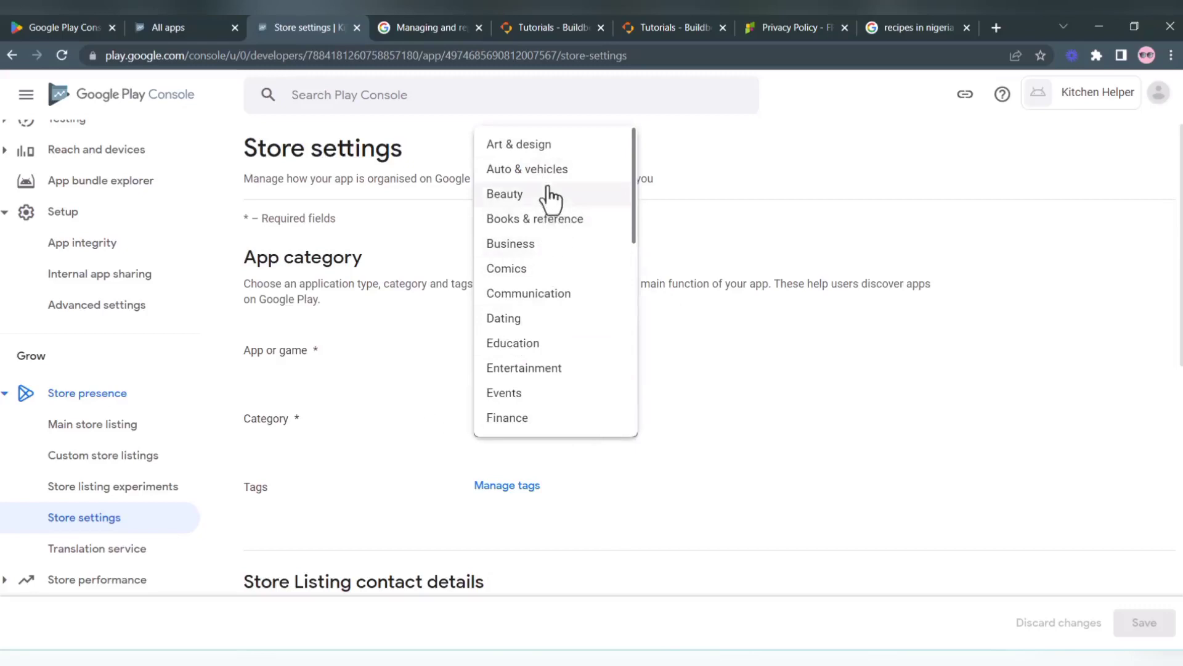
pyautogui.scroll(-1, 548, 194)
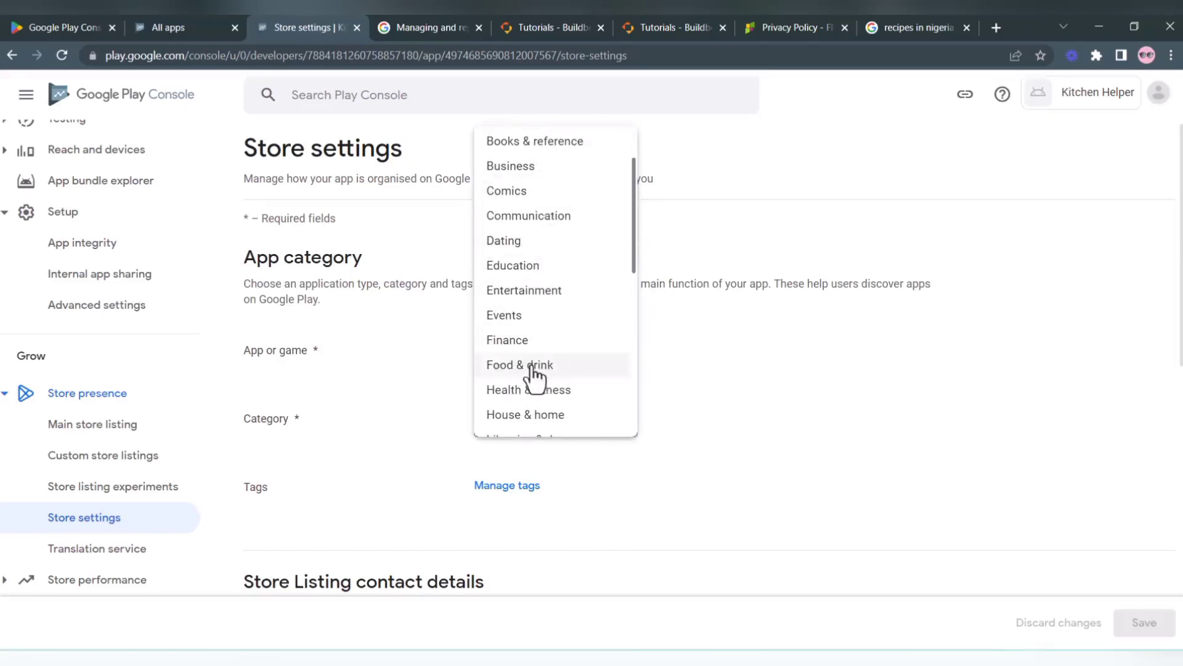
pyautogui.click(514, 365)
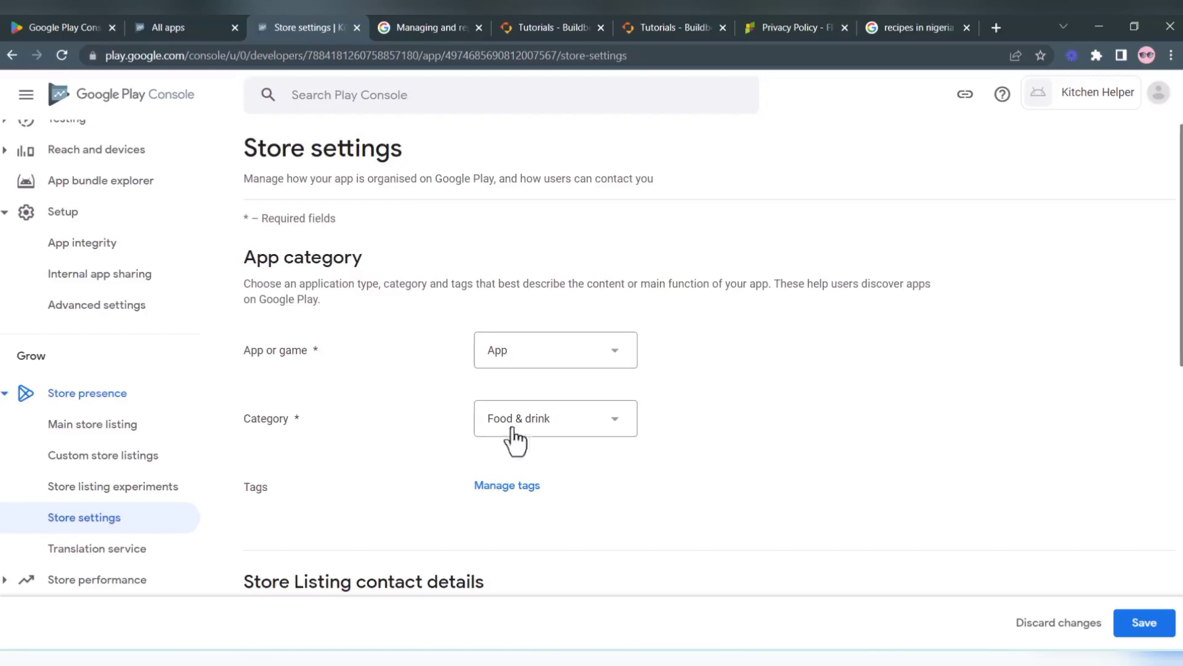
# Step: Open the tag manager for the app and select the Food & drink and Food delivery tags
pyautogui.click(500, 487)
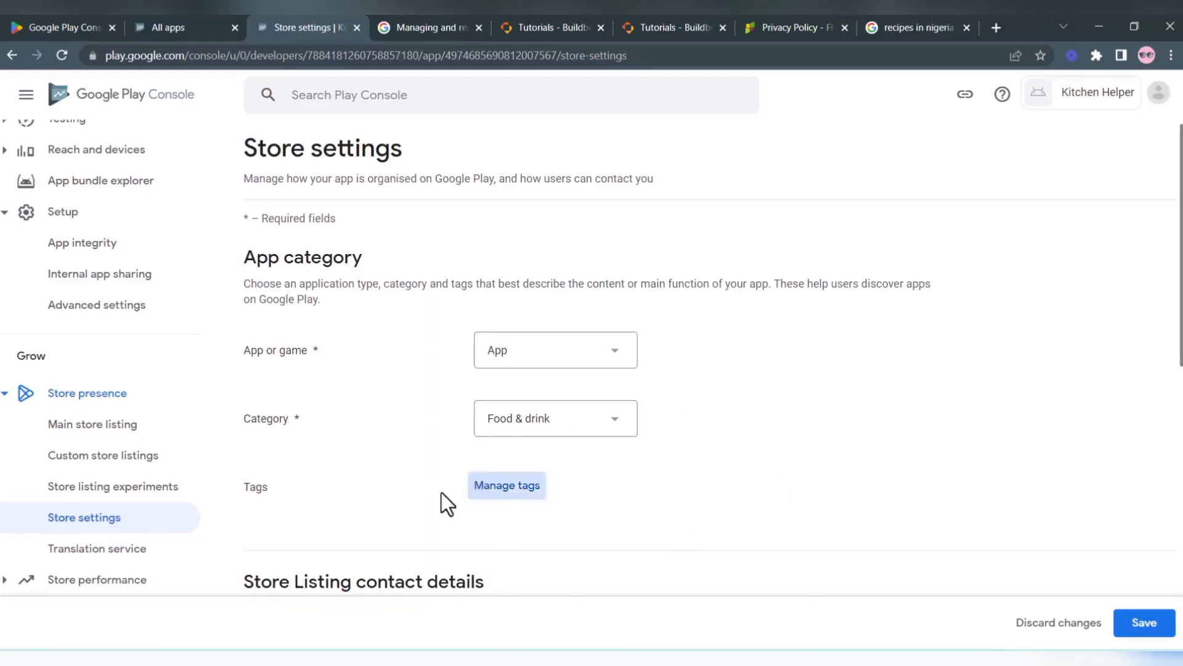
pyautogui.click(513, 487)
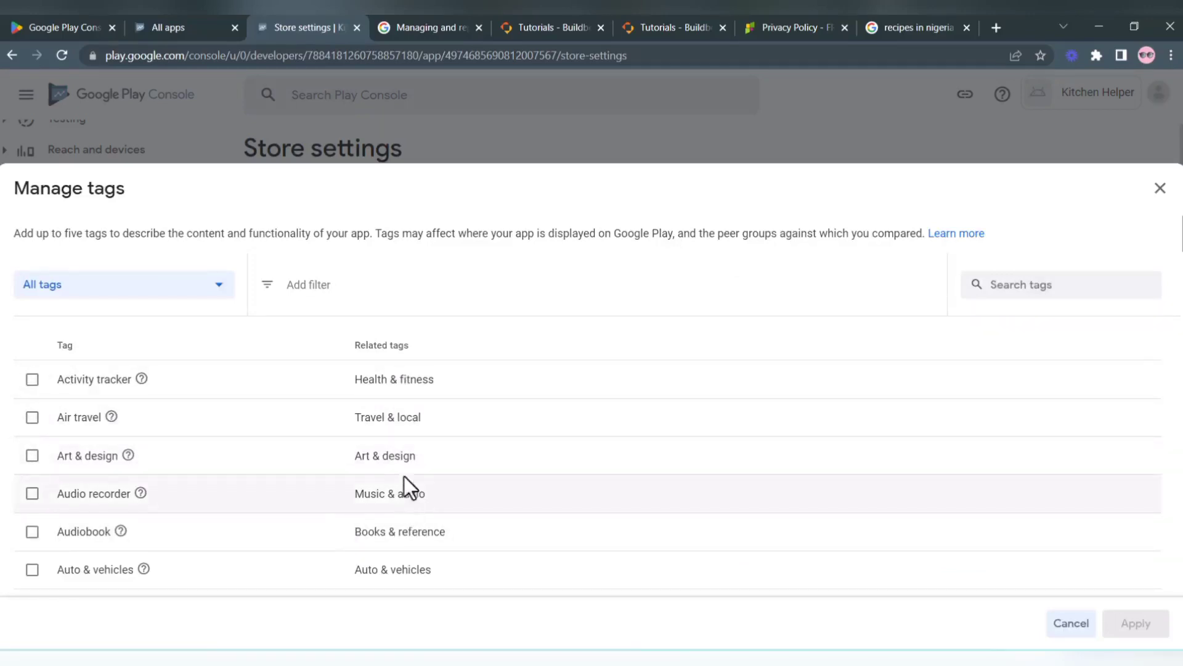
pyautogui.scroll(-4, 406, 416)
pyautogui.scroll(-5, 407, 416)
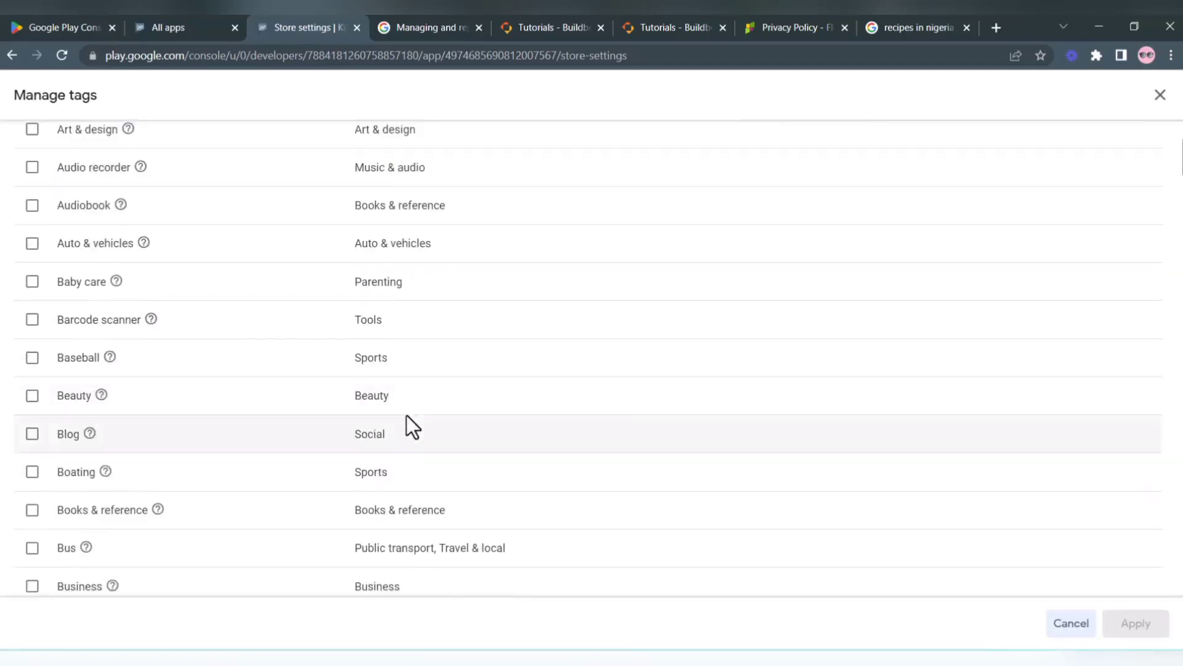
pyautogui.scroll(-4, 407, 426)
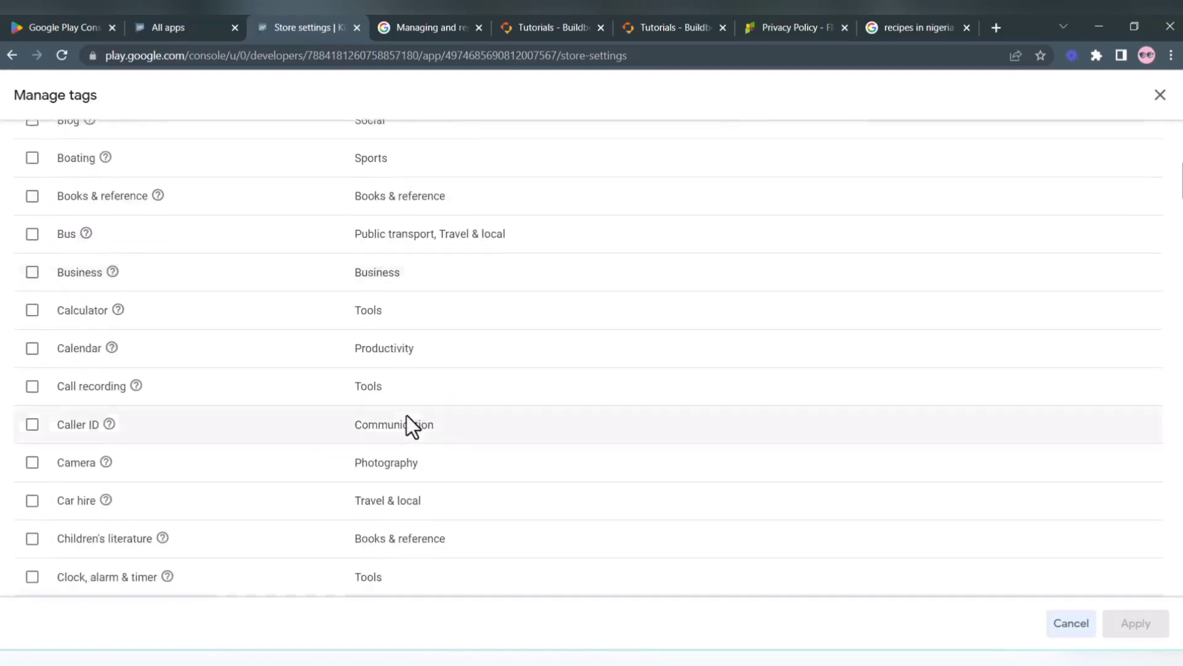
pyautogui.scroll(-7, 407, 417)
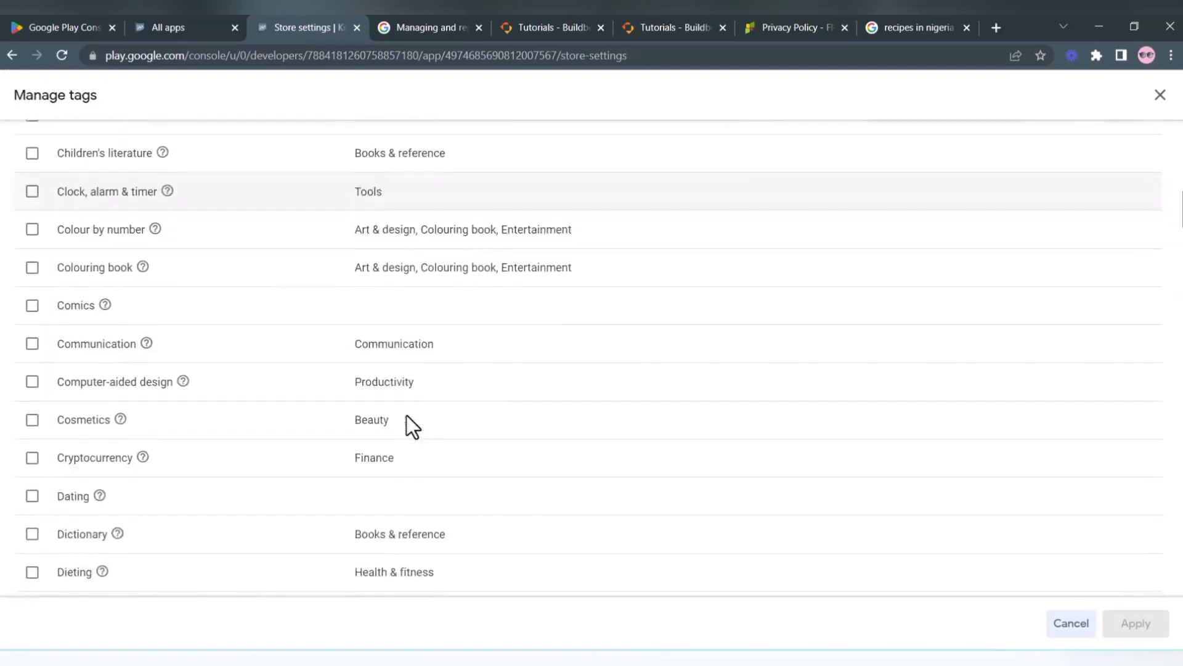
pyautogui.scroll(-7, 406, 415)
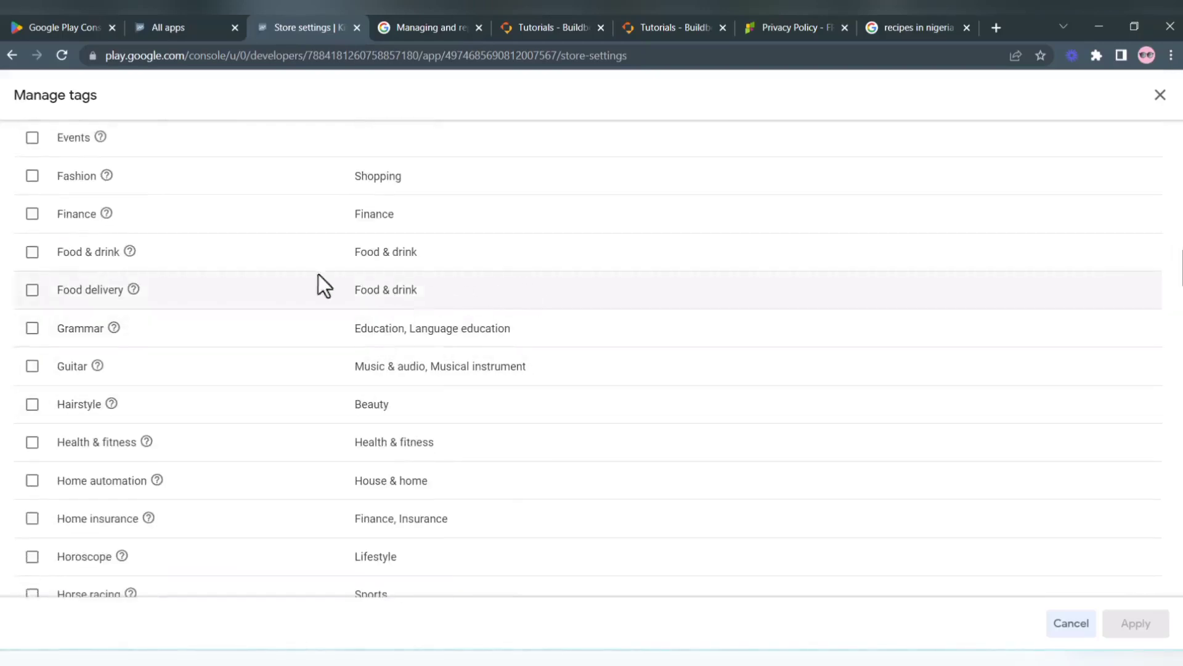
pyautogui.click(31, 255)
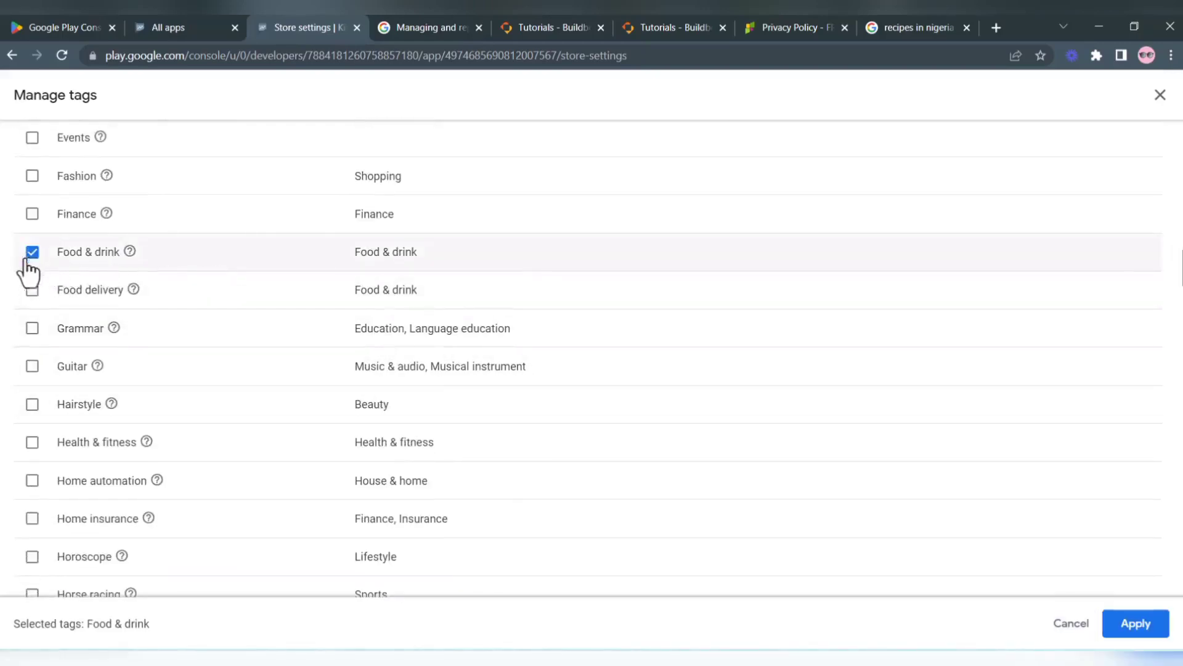
pyautogui.click(32, 294)
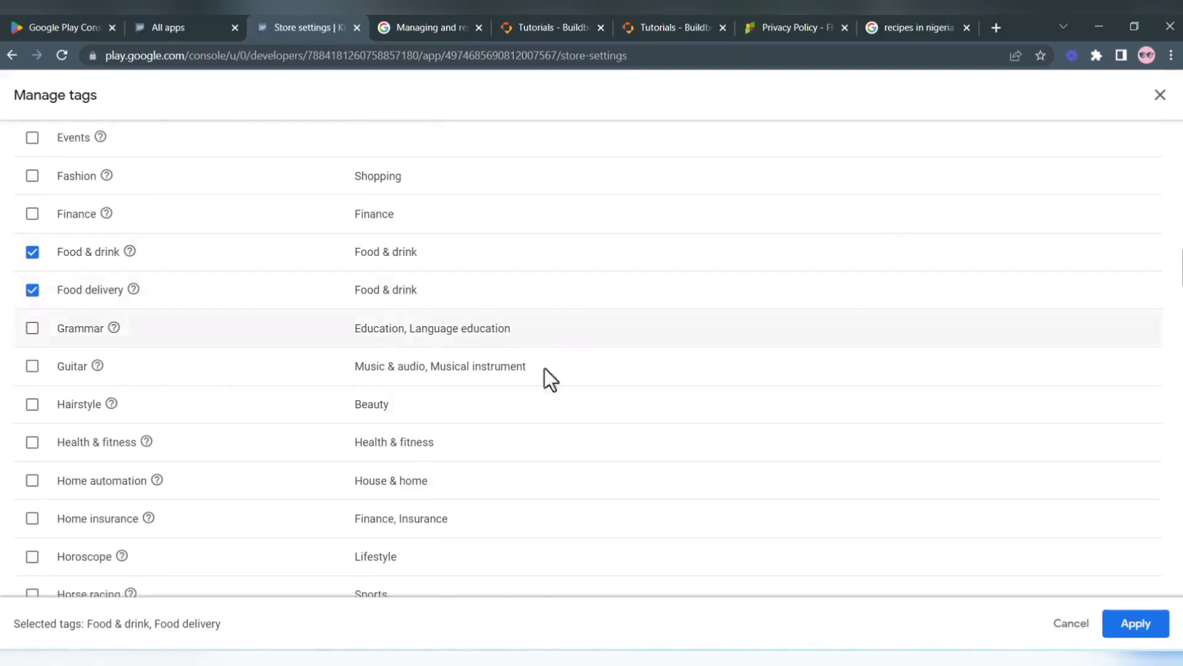
# Step: Find the Recipe and Restaurant tags further down the list and add them to the selection
pyautogui.scroll(-5, 427, 427)
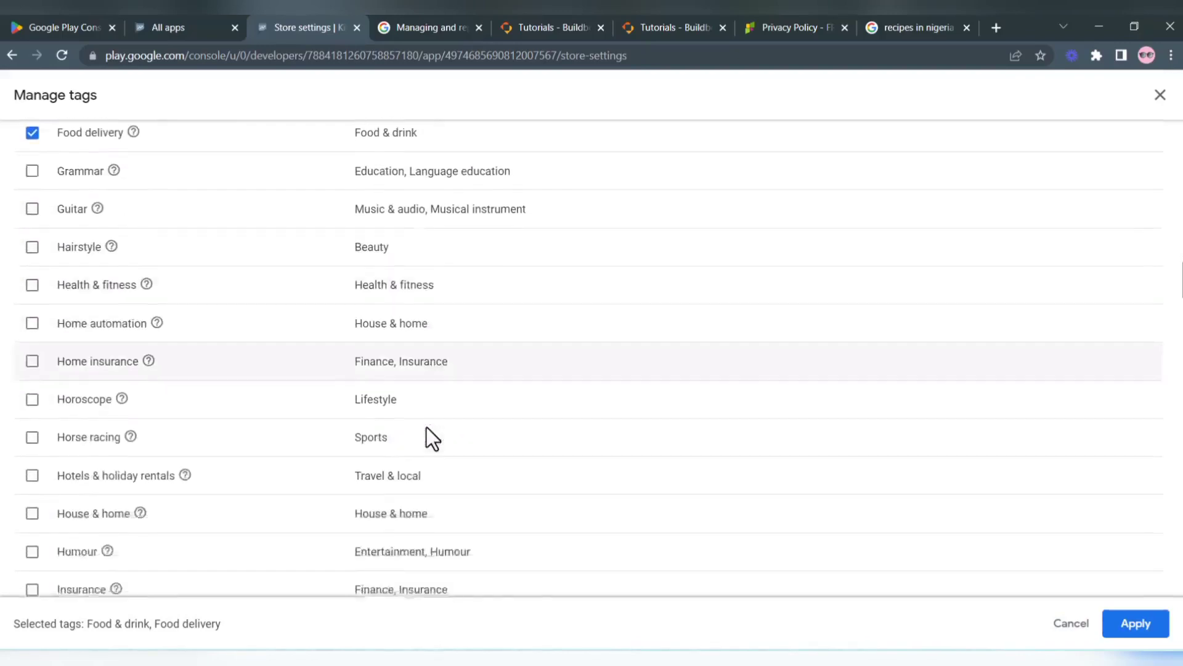
pyautogui.scroll(-6, 426, 428)
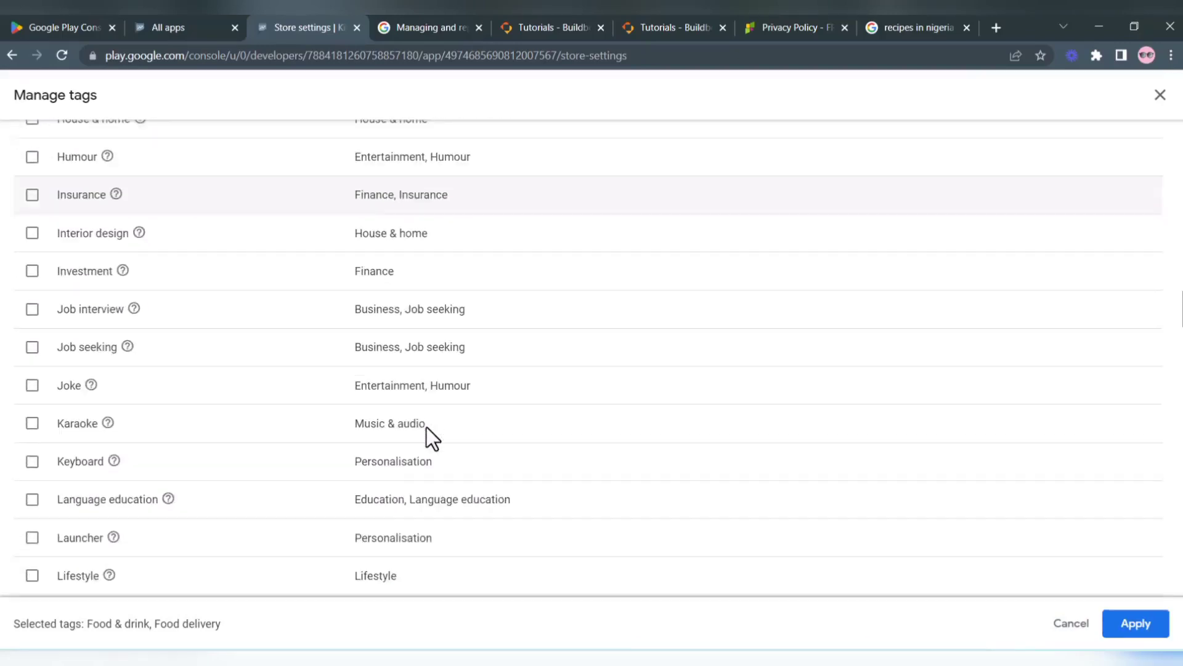
pyautogui.scroll(-3, 427, 427)
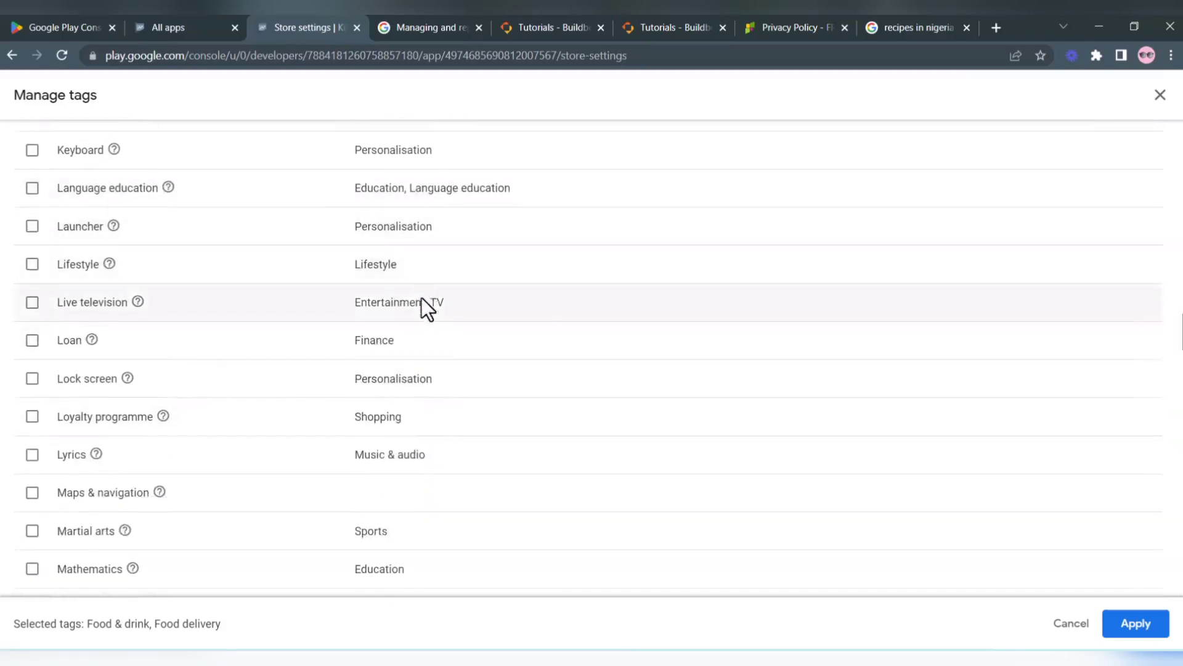
pyautogui.scroll(-6, 421, 298)
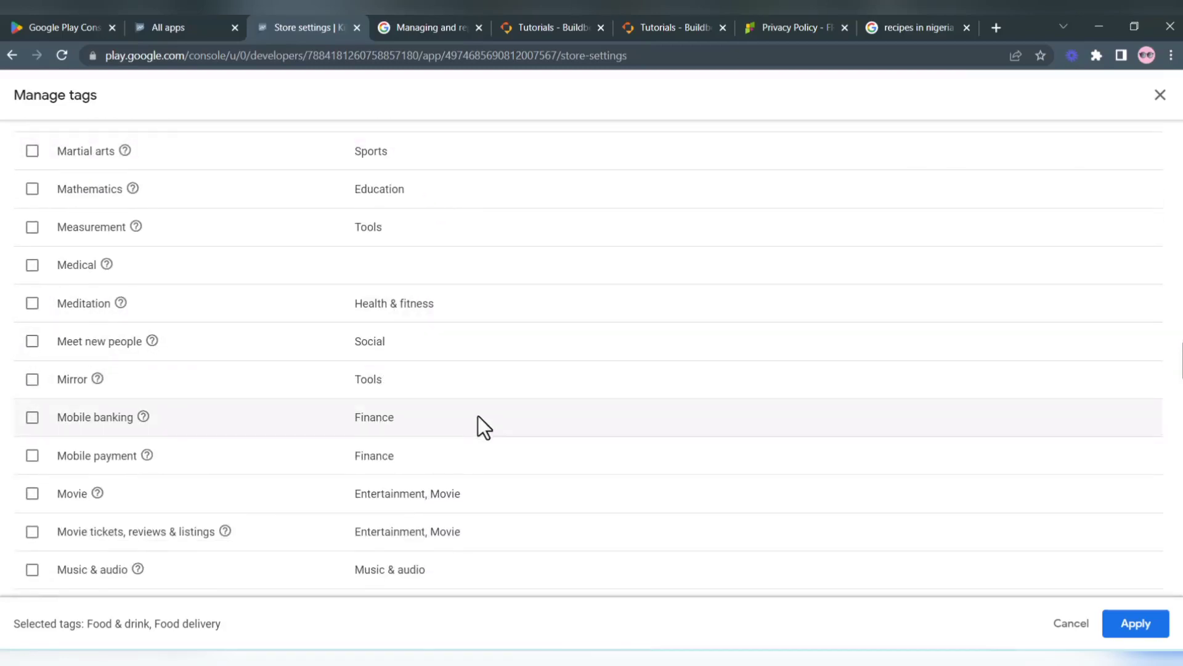
pyautogui.scroll(-4, 478, 416)
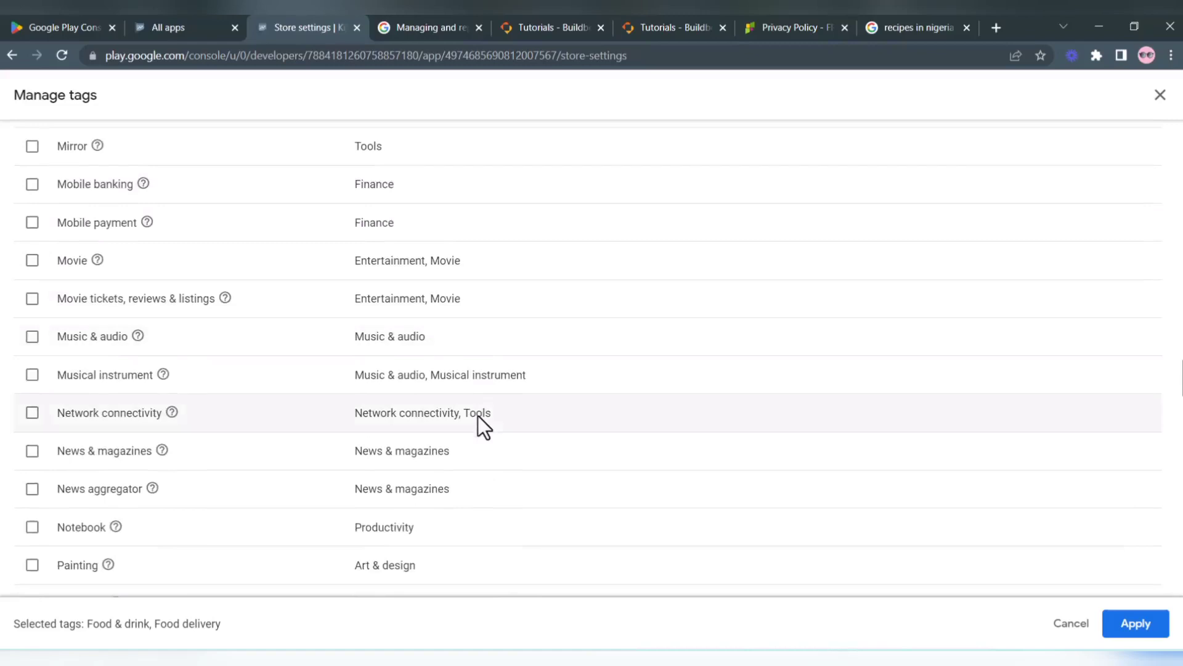
pyautogui.scroll(-1, 478, 416)
pyautogui.scroll(-3, 478, 416)
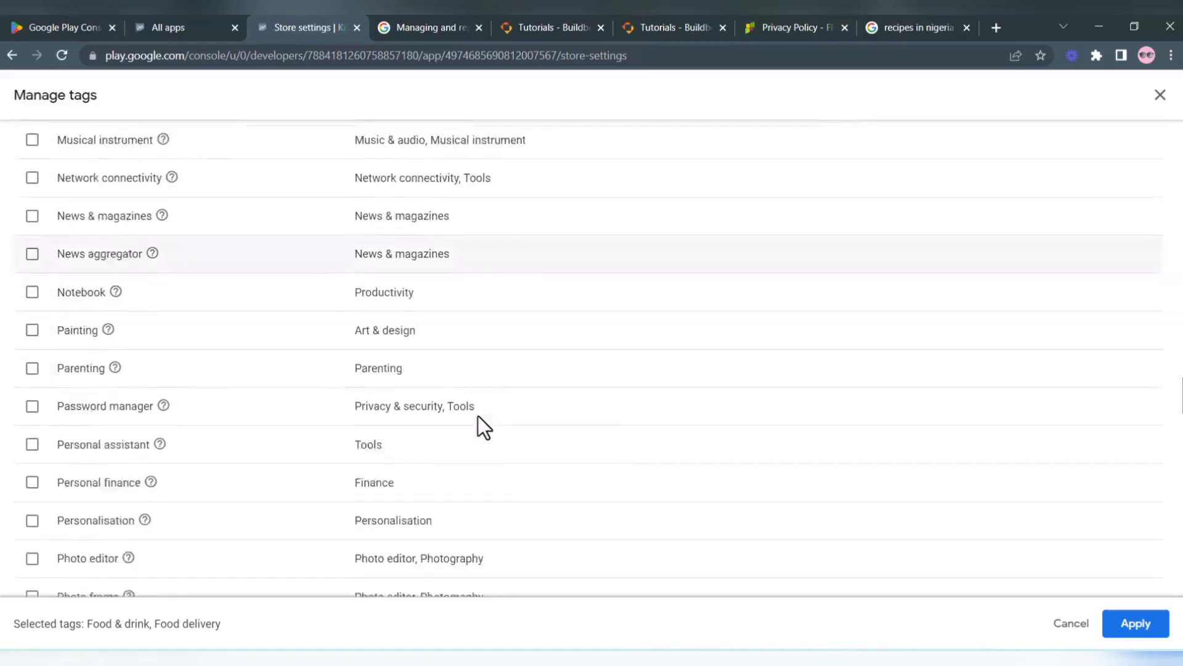
pyautogui.scroll(-3, 479, 416)
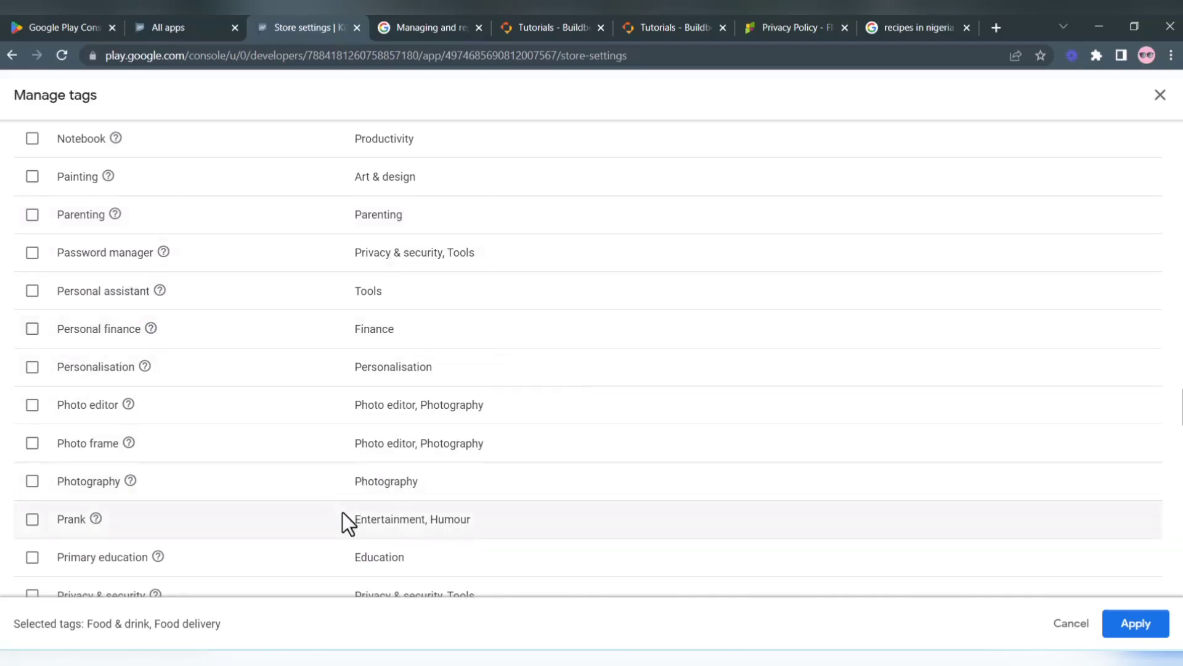
pyautogui.scroll(-3, 342, 513)
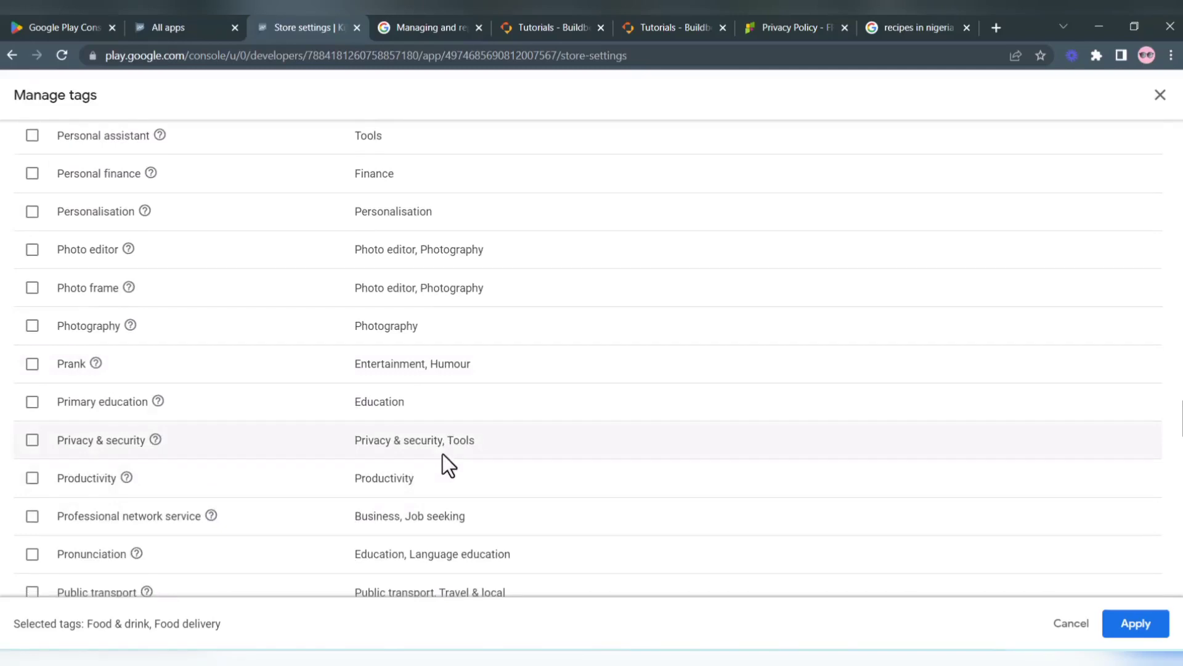
pyautogui.scroll(-3, 443, 455)
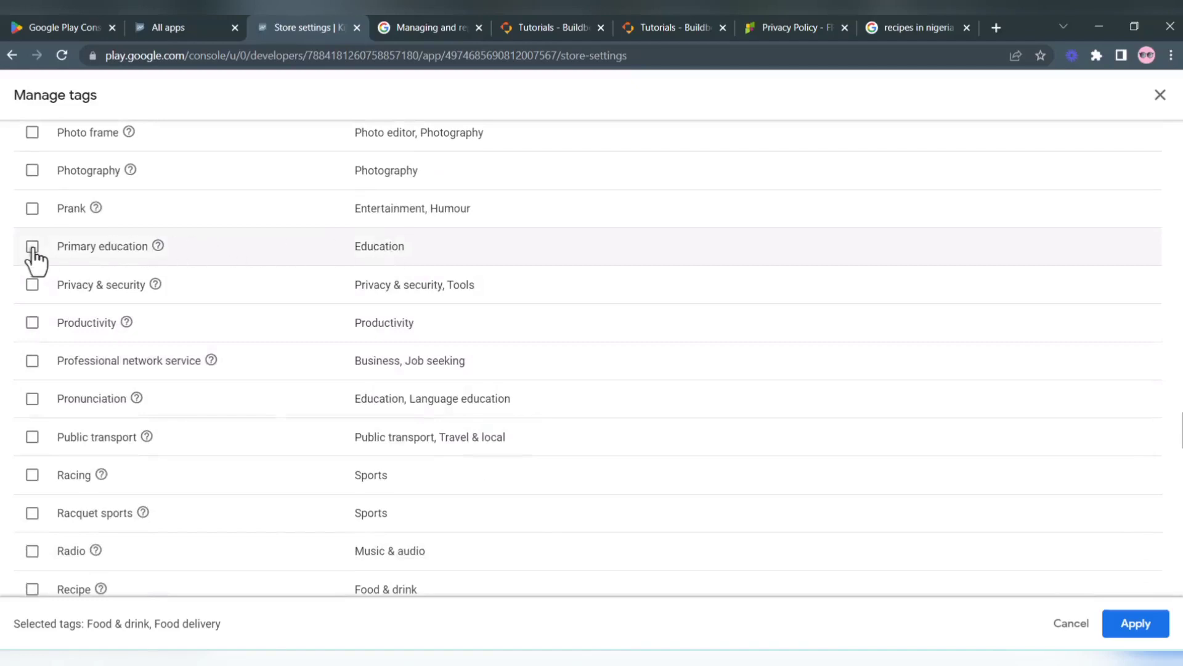
pyautogui.scroll(-1, 534, 352)
pyautogui.scroll(-3, 537, 370)
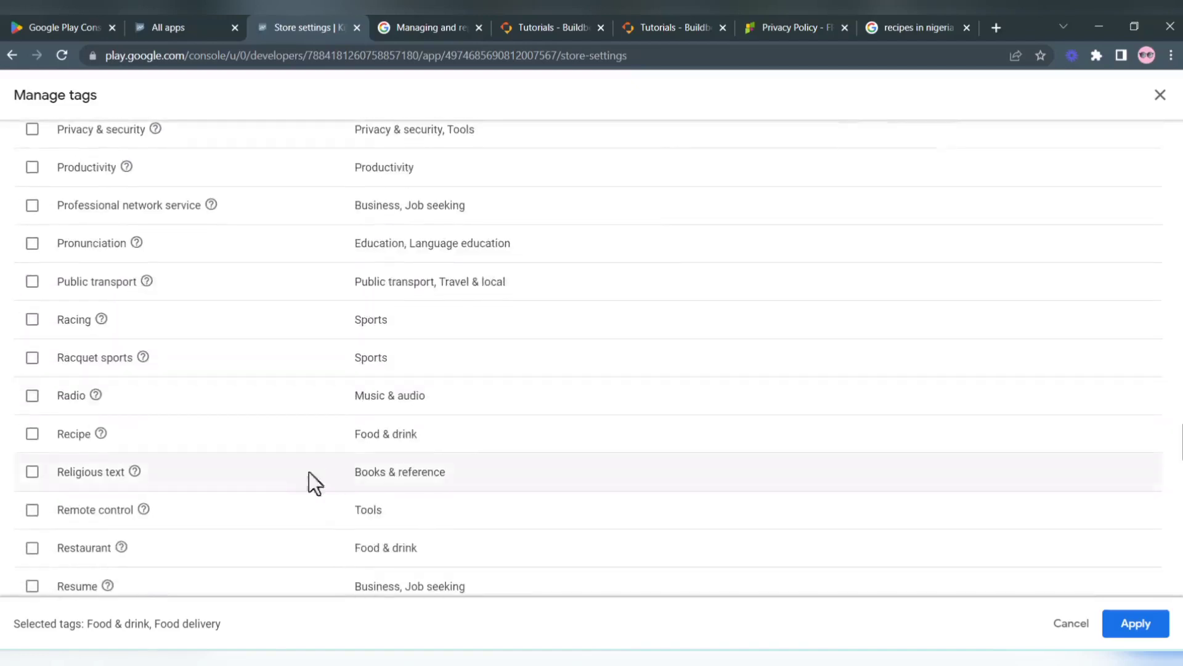
pyautogui.click(32, 435)
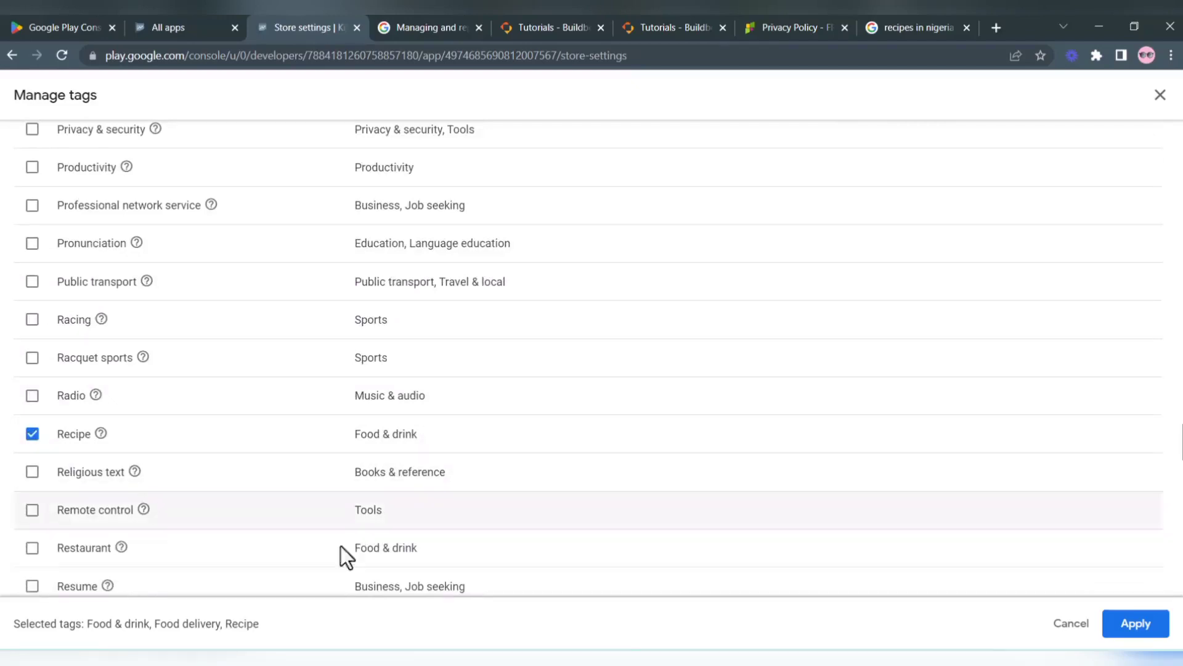
pyautogui.click(32, 548)
# Step: Add the Weight loss tag to the selected tags and apply the tag selection to the app
pyautogui.scroll(-7, 476, 497)
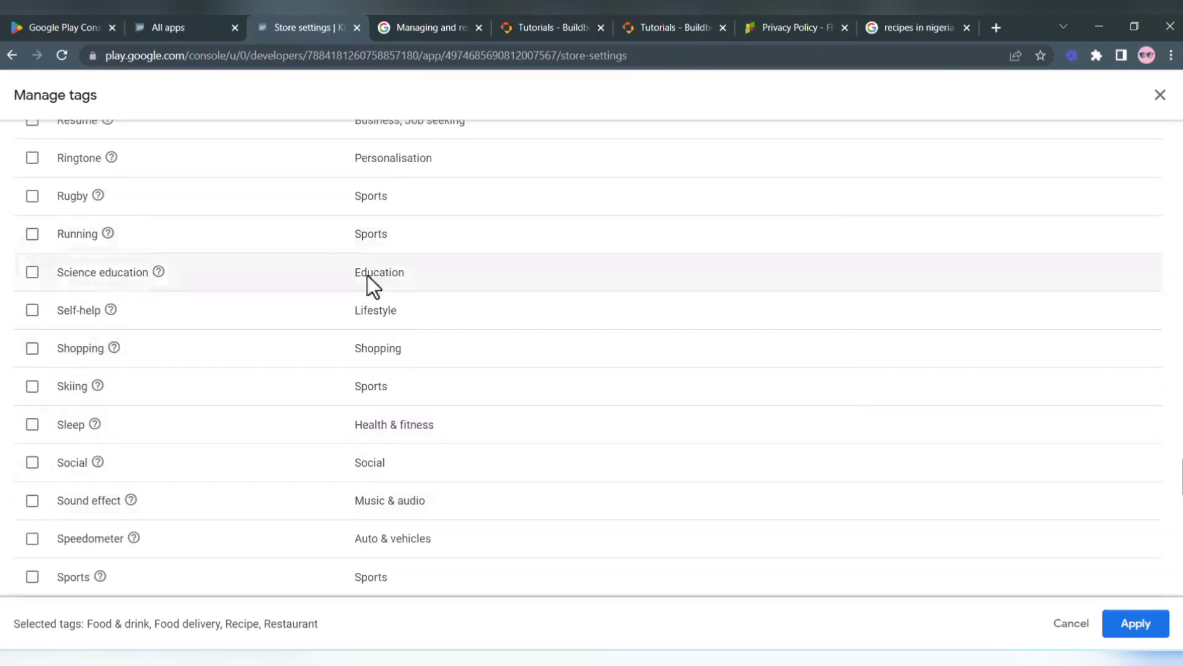
pyautogui.scroll(-2, 394, 423)
pyautogui.scroll(-3, 367, 542)
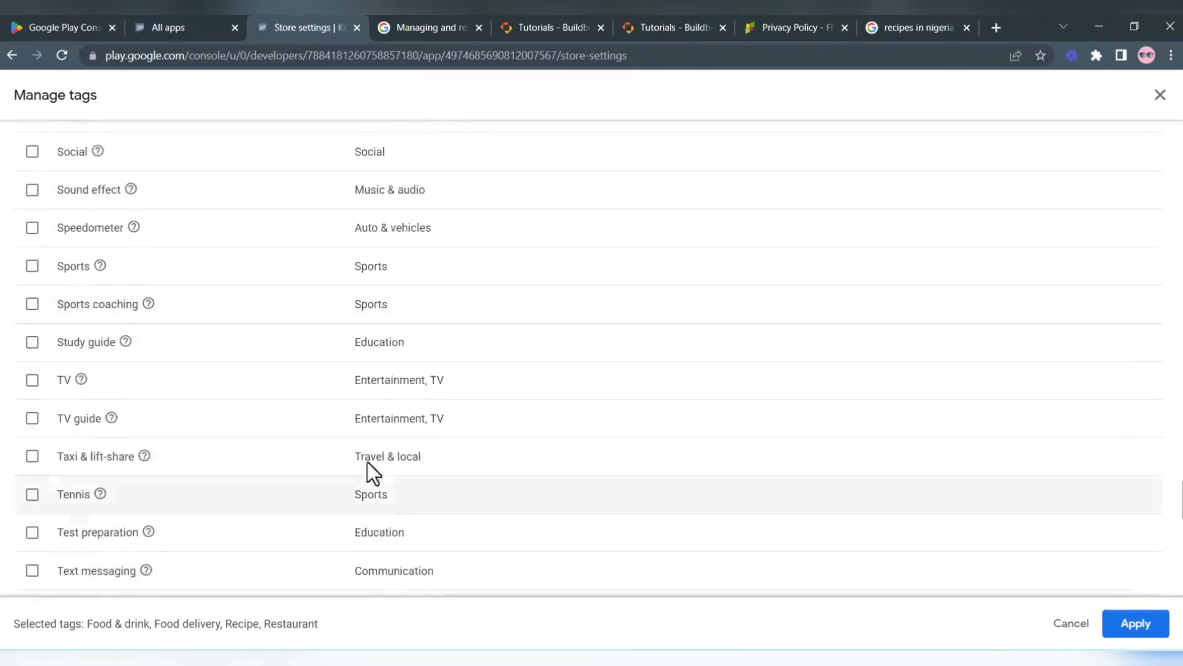
pyautogui.scroll(-3, 376, 427)
pyautogui.scroll(-9, 376, 427)
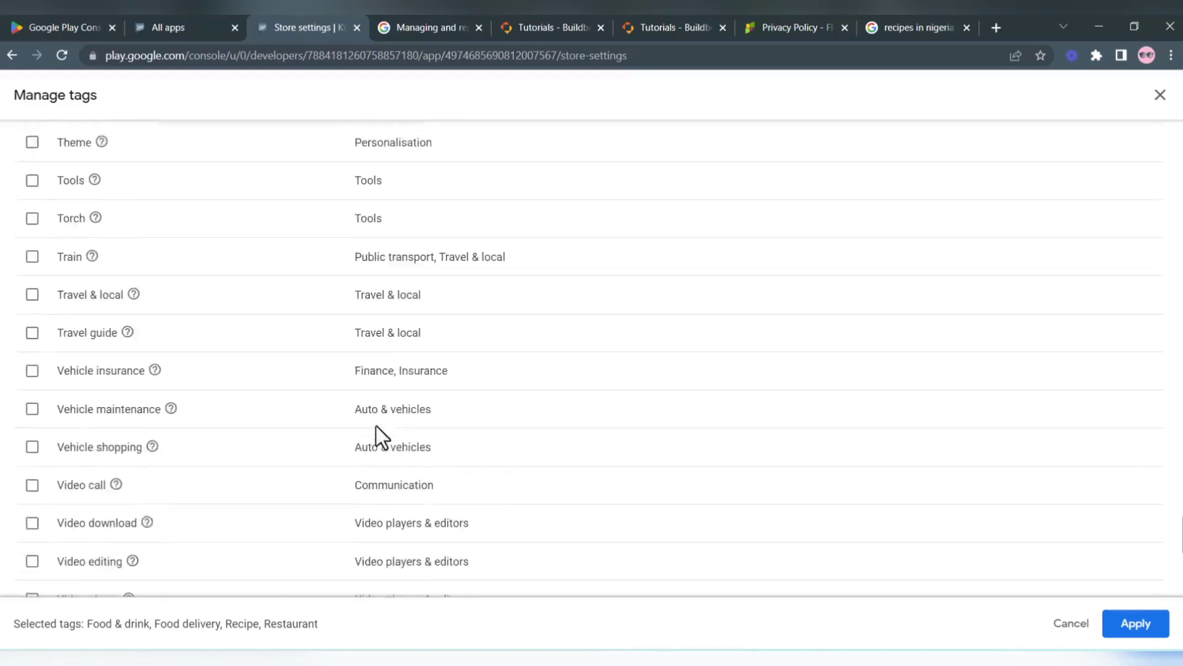
pyautogui.scroll(-2, 376, 427)
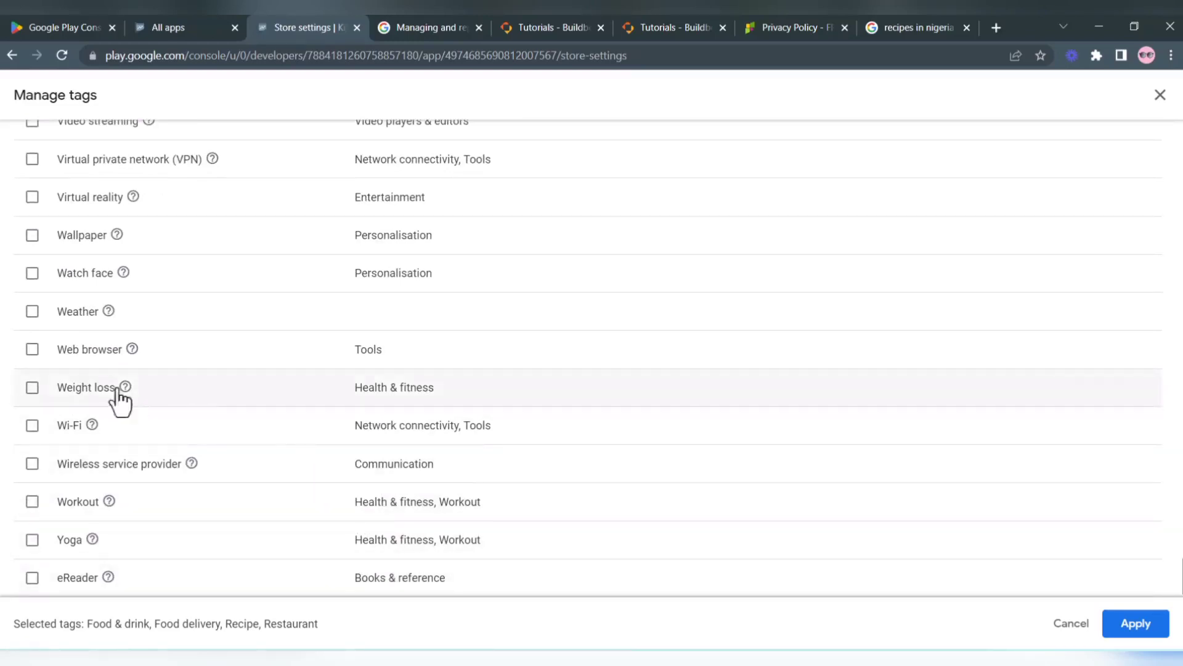
pyautogui.click(32, 388)
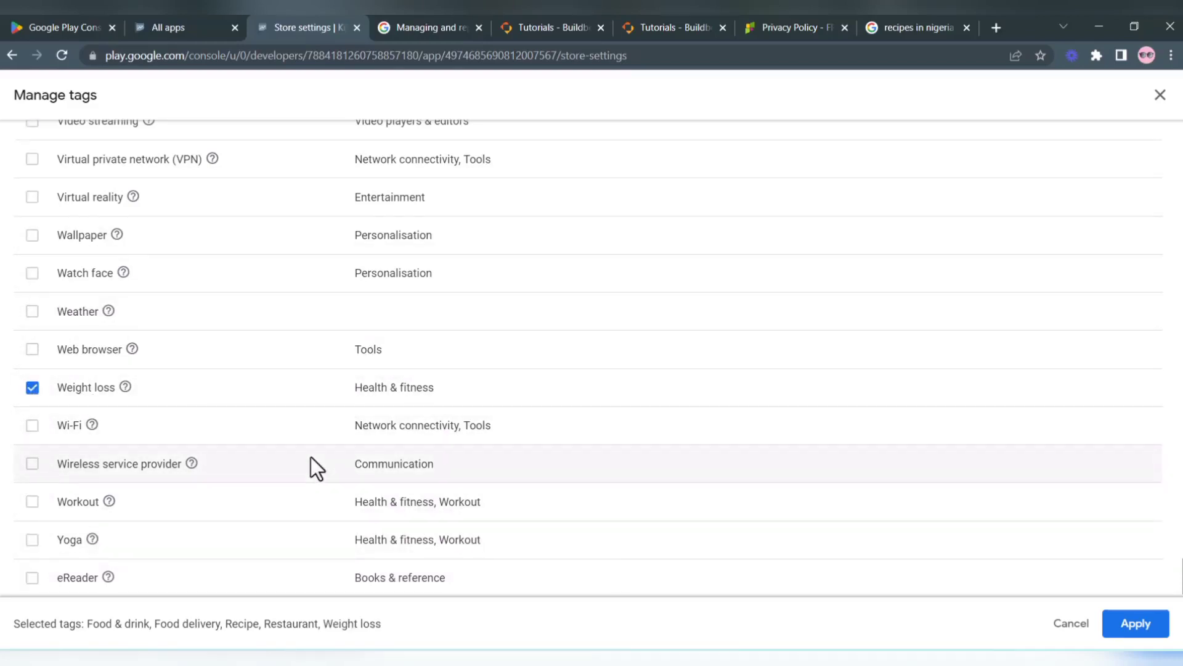
pyautogui.scroll(17, 310, 457)
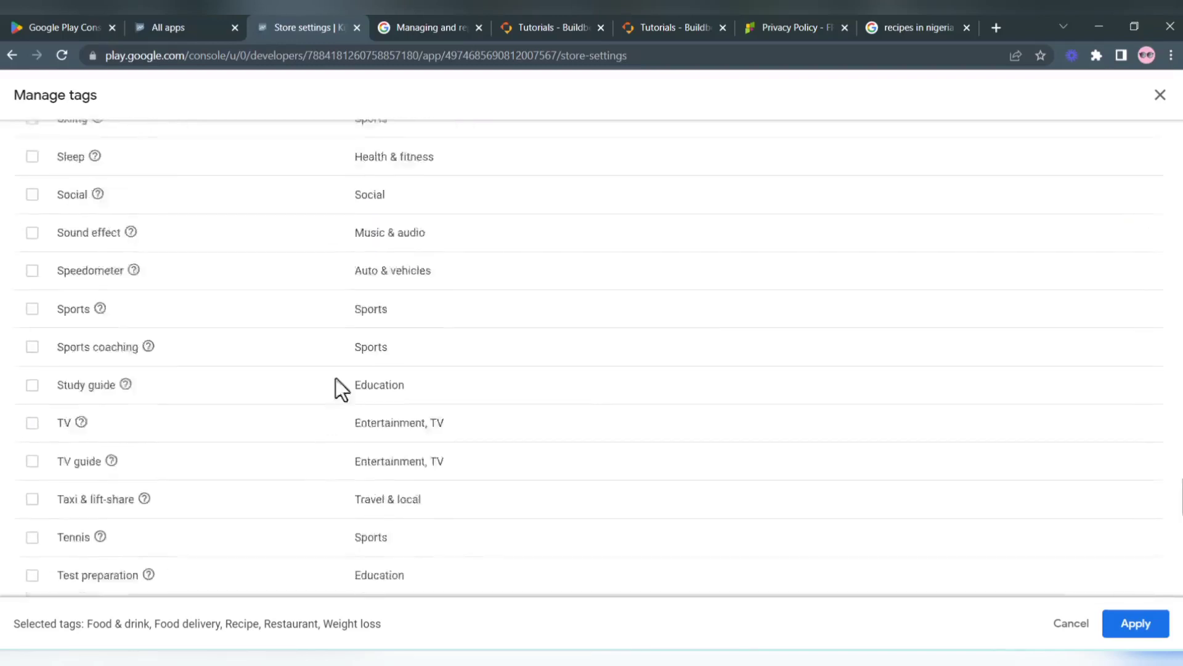
pyautogui.scroll(4, 336, 378)
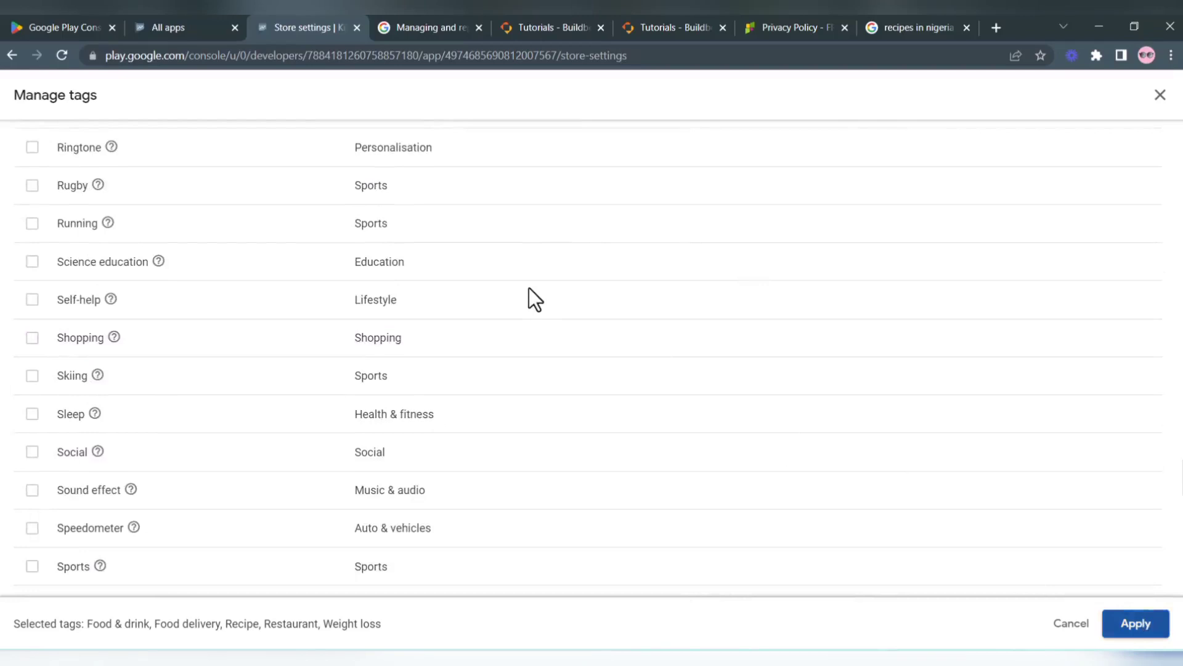
pyautogui.click(1135, 623)
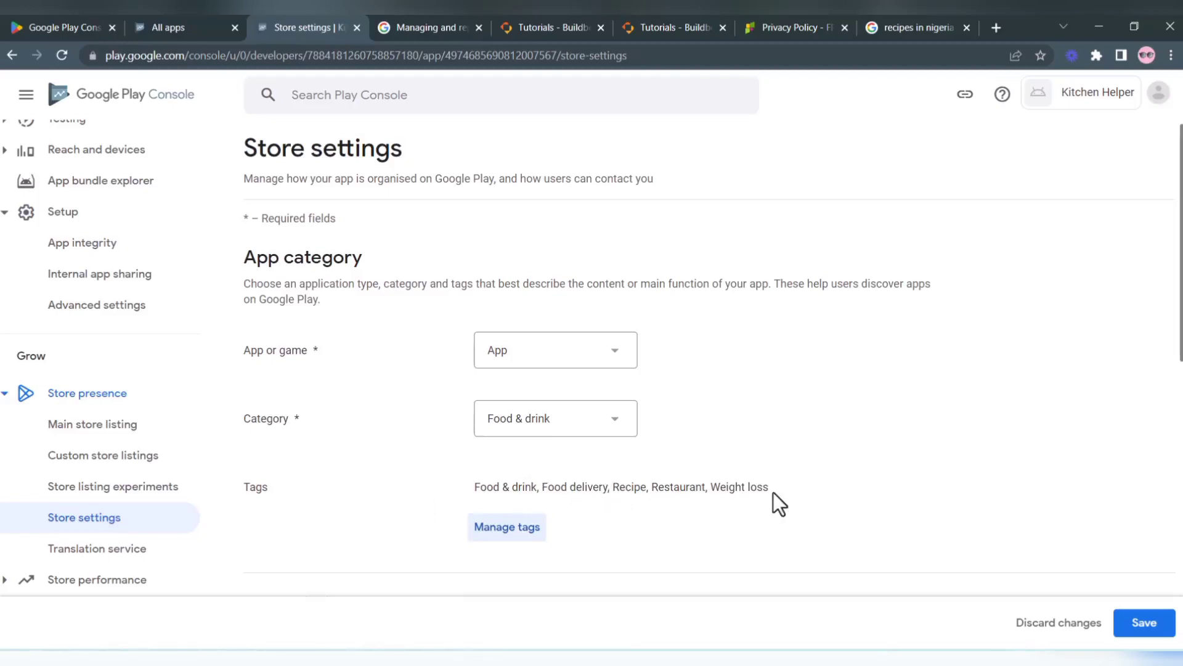
# Step: Review the Store Listing contact details fields and the External marketing option in the store settings
pyautogui.scroll(-5, 446, 453)
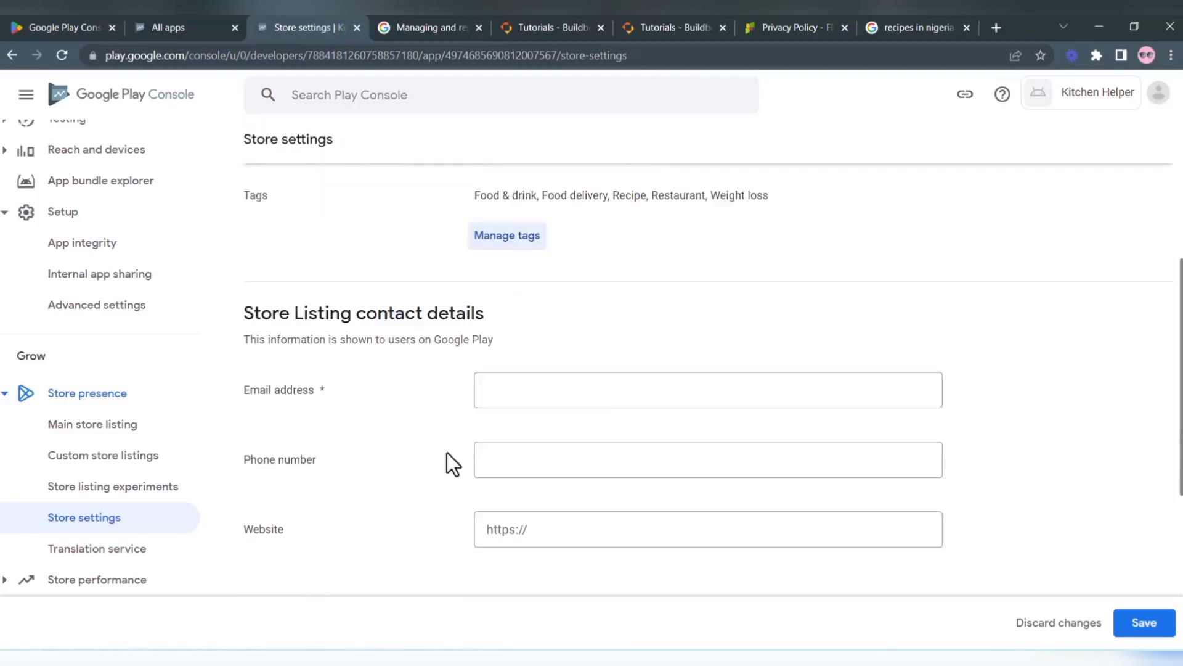
pyautogui.scroll(-1, 612, 441)
pyautogui.click(566, 298)
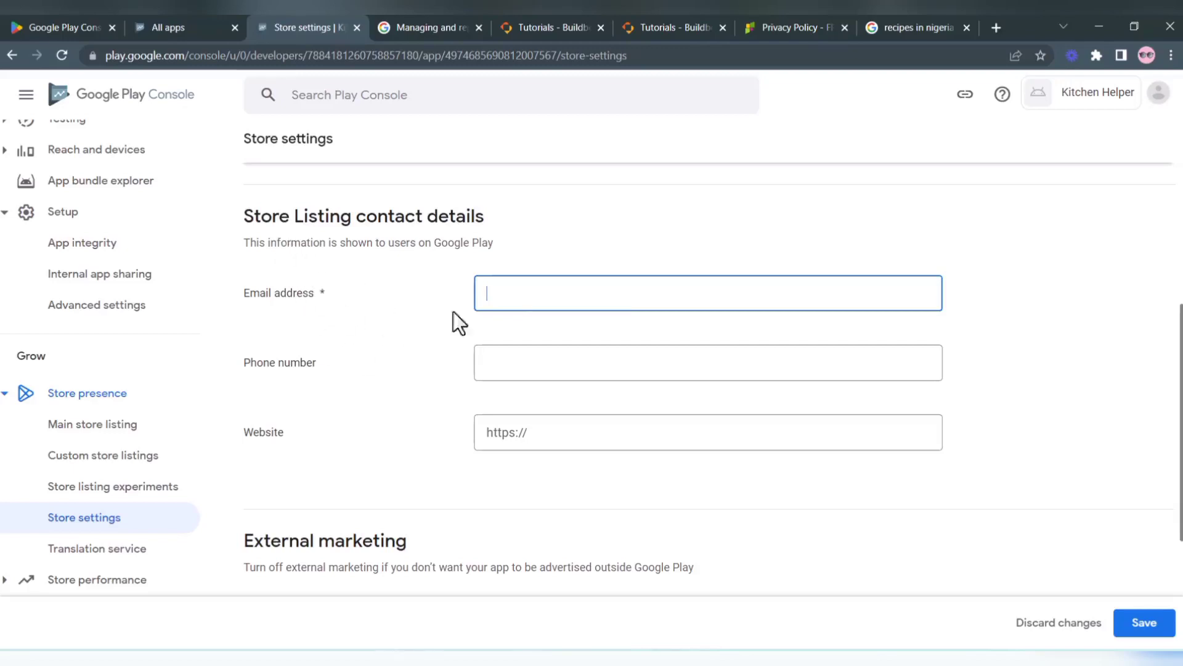
pyautogui.scroll(-4, 634, 343)
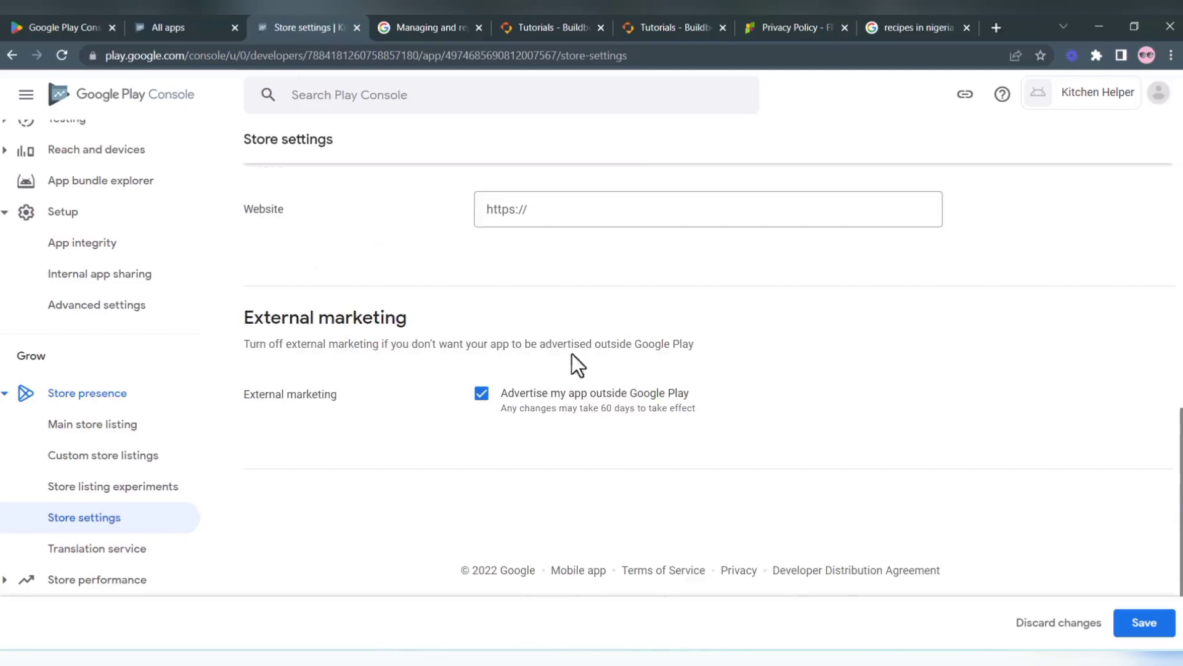
pyautogui.scroll(3, 592, 348)
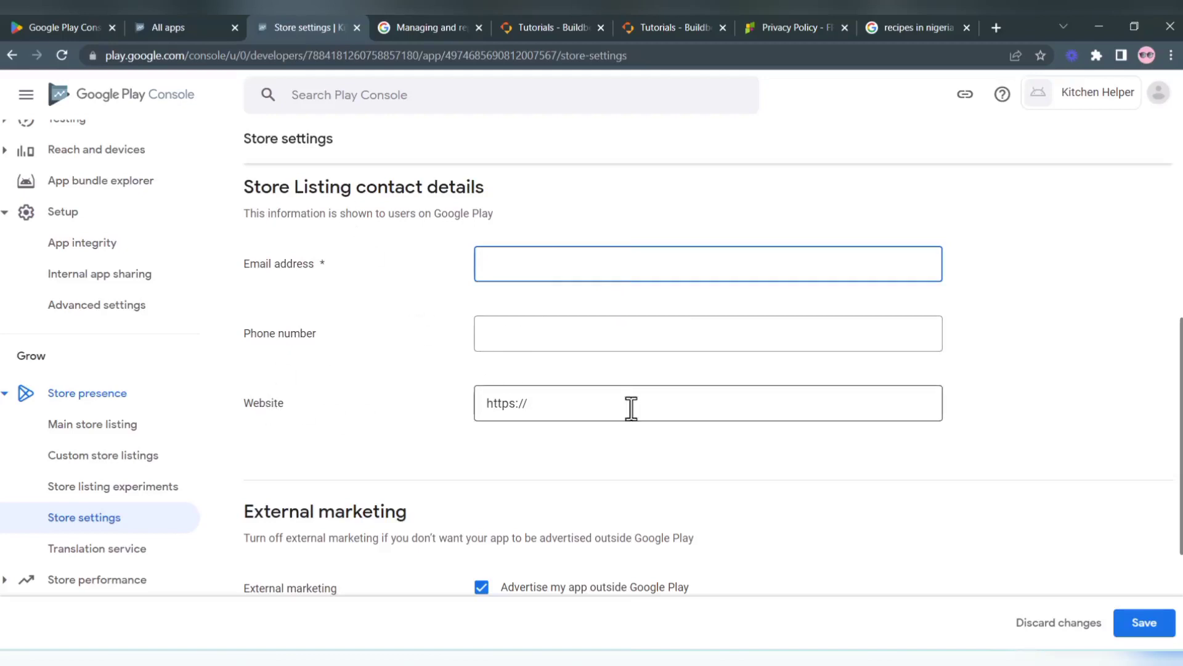
pyautogui.scroll(-3, 585, 458)
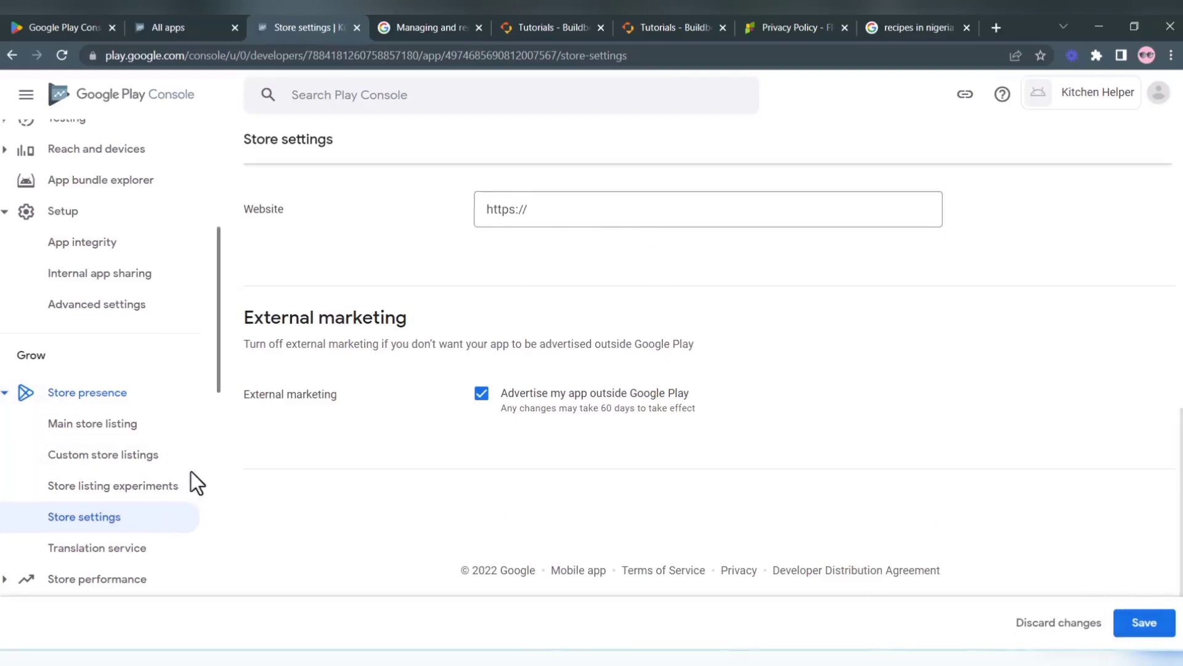
# Step: Leave the store settings, discarding the unsaved changes, and create a new release on the Production track
pyautogui.scroll(-3, 101, 520)
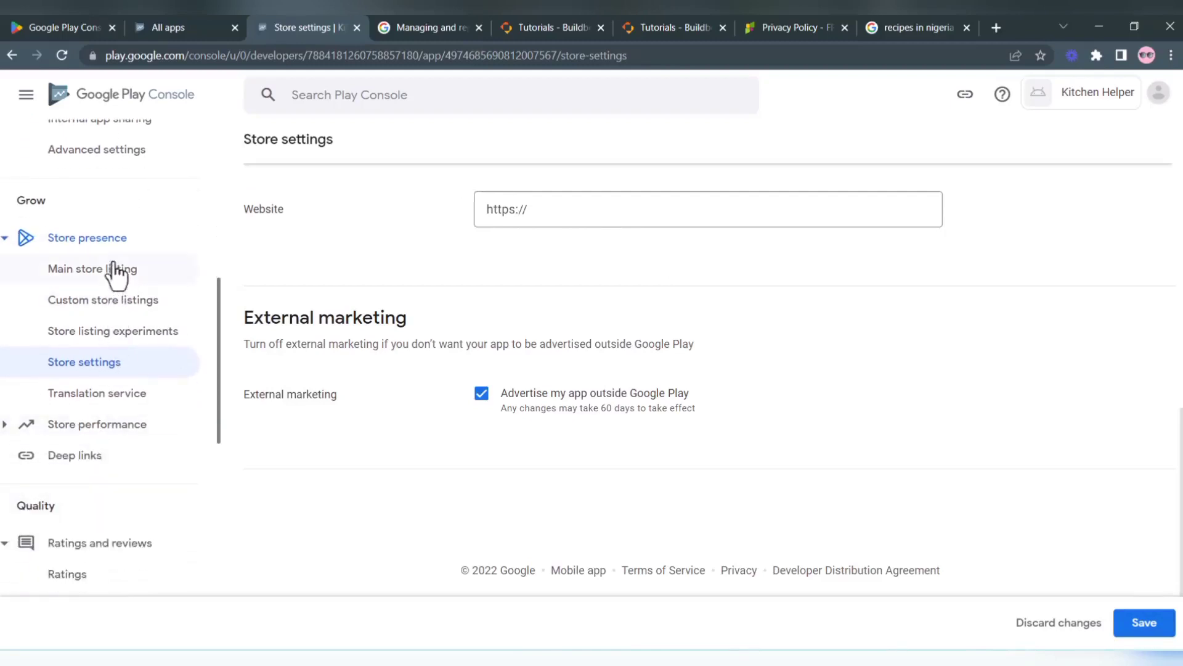
pyautogui.scroll(-1, 99, 453)
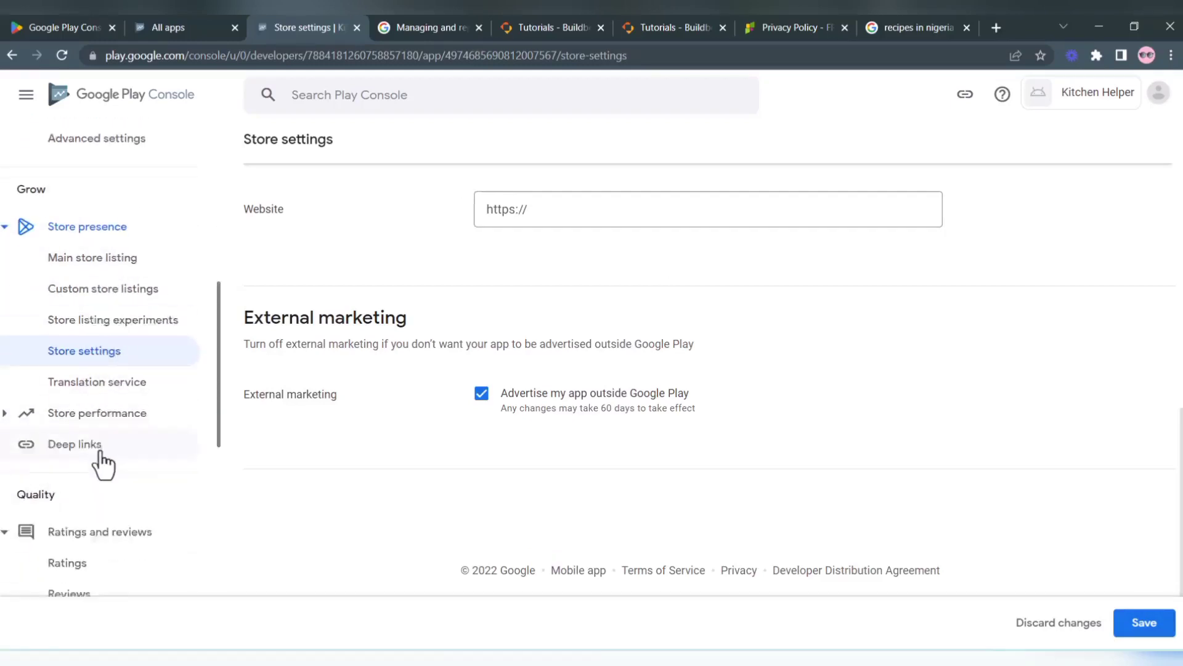
pyautogui.scroll(-7, 100, 456)
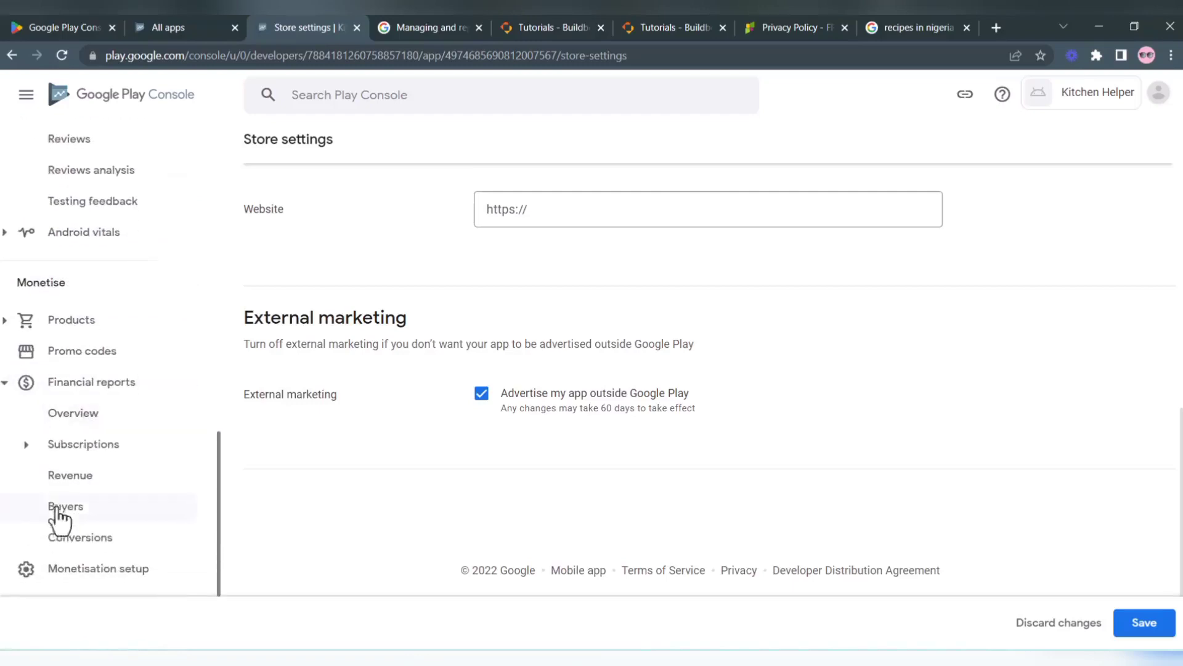
pyautogui.scroll(-2, 58, 438)
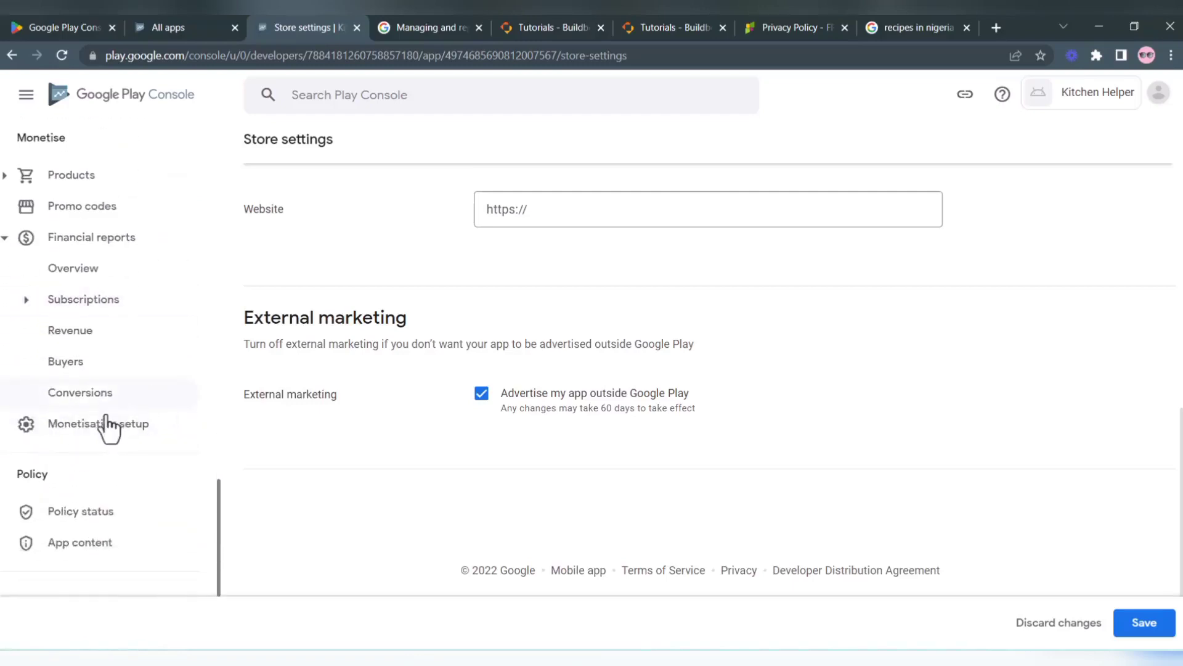
pyautogui.scroll(15, 109, 429)
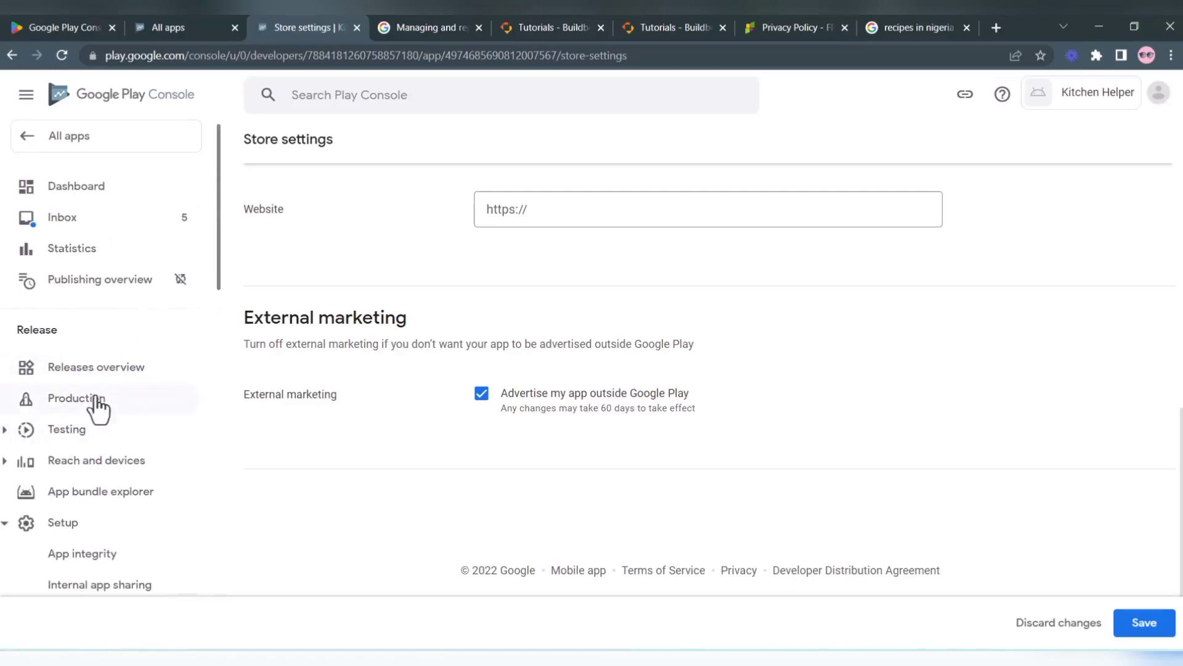
pyautogui.click(95, 400)
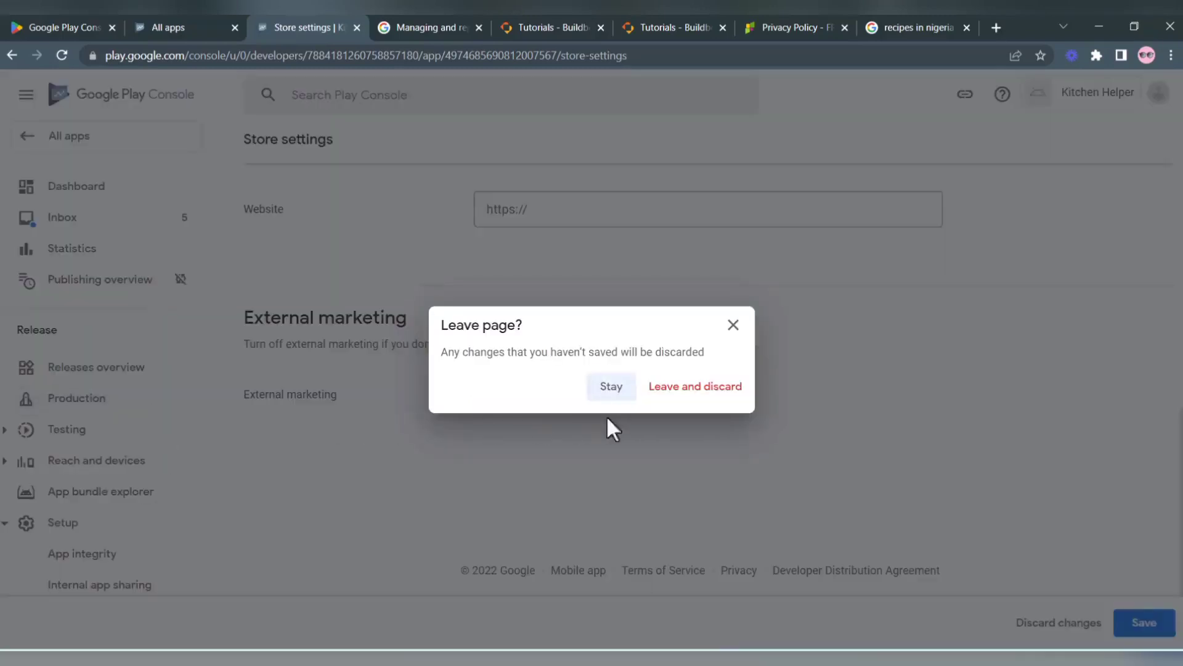
pyautogui.click(697, 387)
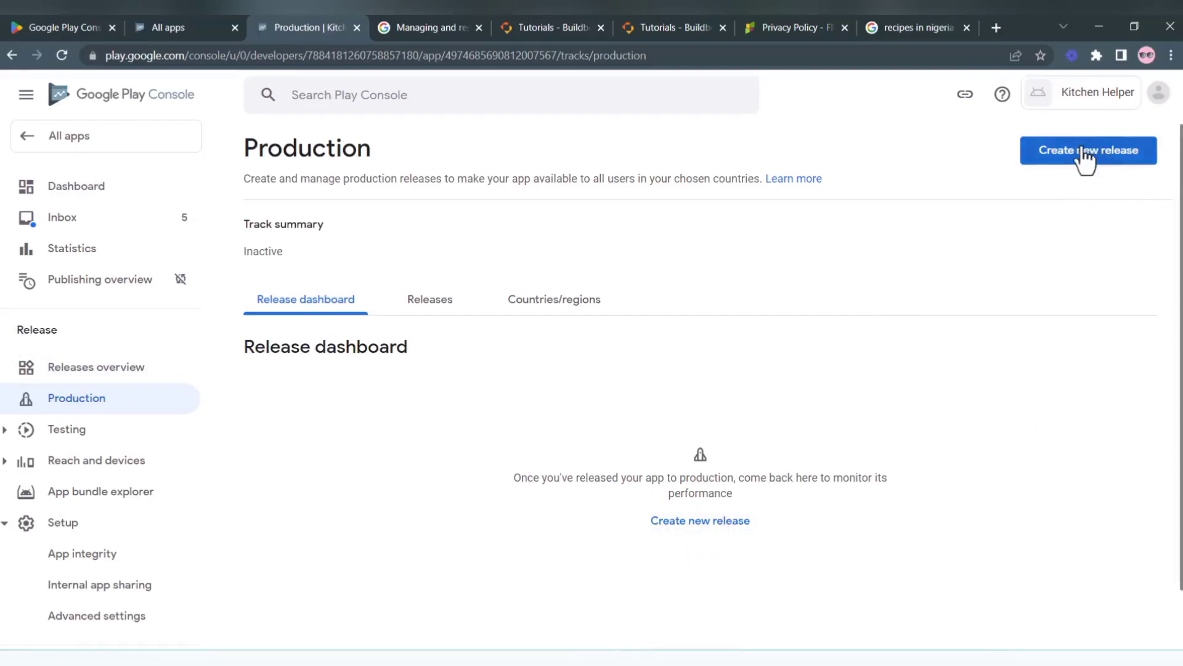
pyautogui.click(1082, 153)
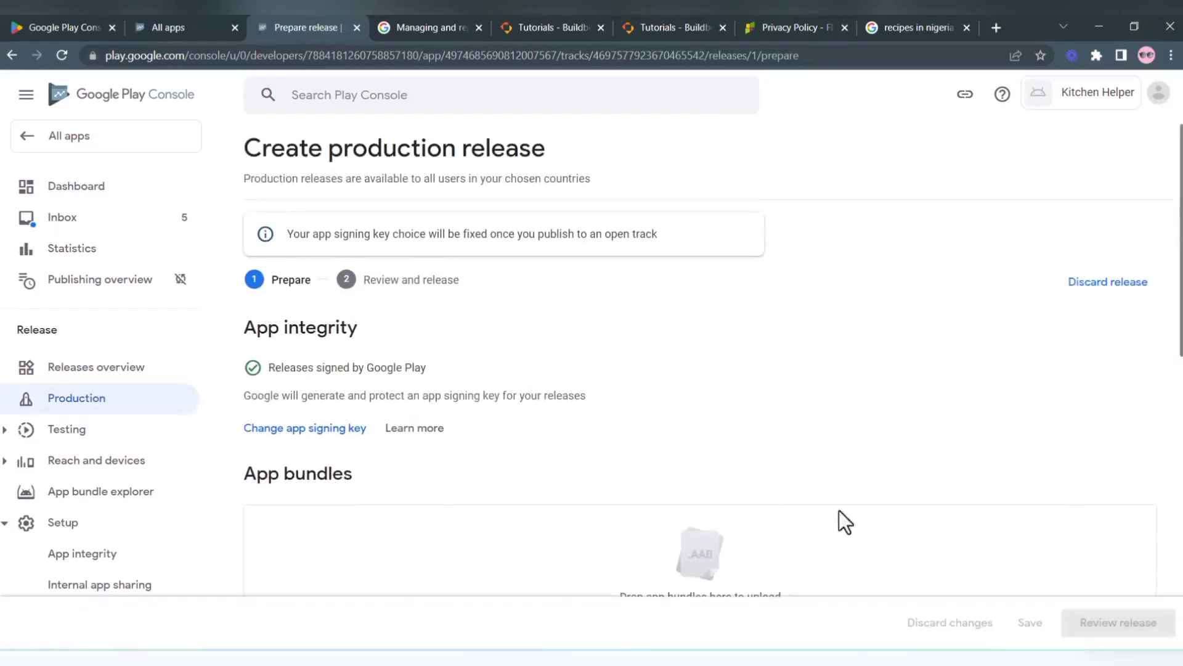
# Step: Examine the release form's app bundle, release name and release notes sections, and view the AAB file chooser without picking a file
pyautogui.scroll(-3, 725, 464)
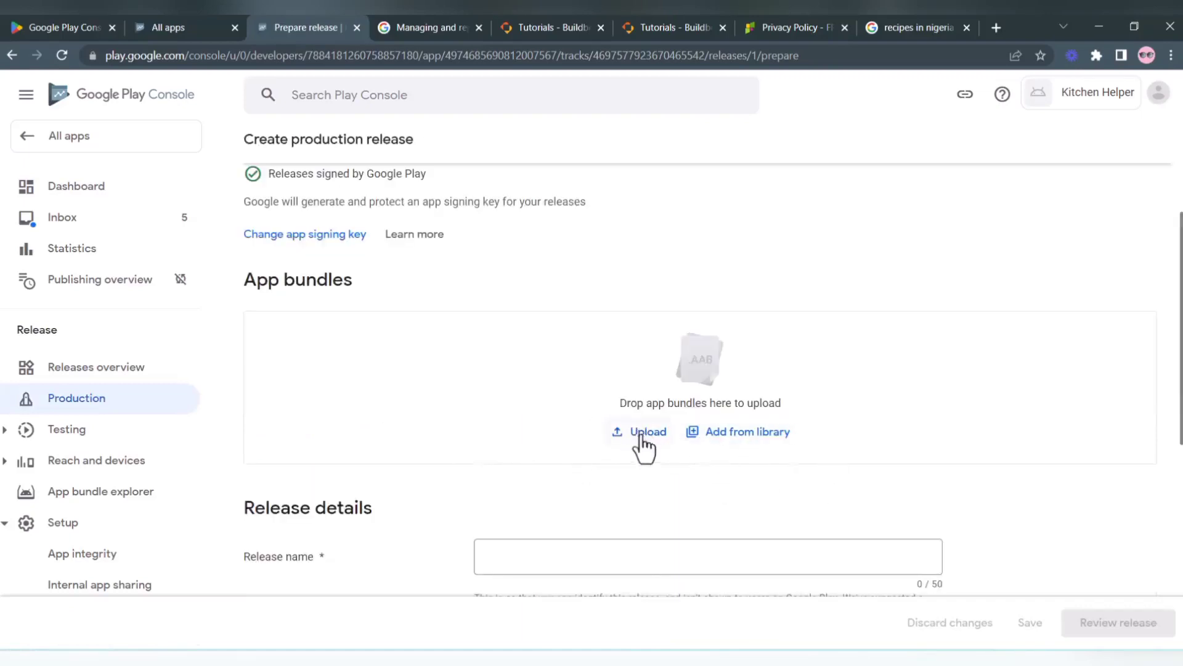
pyautogui.scroll(-2, 754, 427)
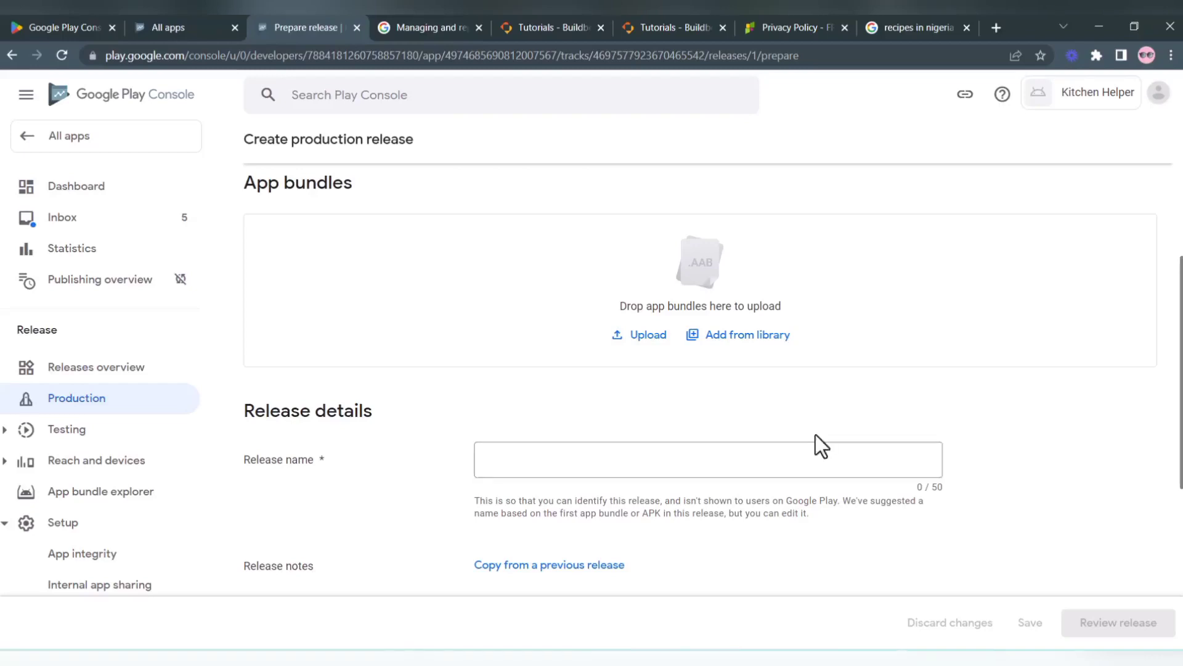
pyautogui.scroll(-5, 816, 444)
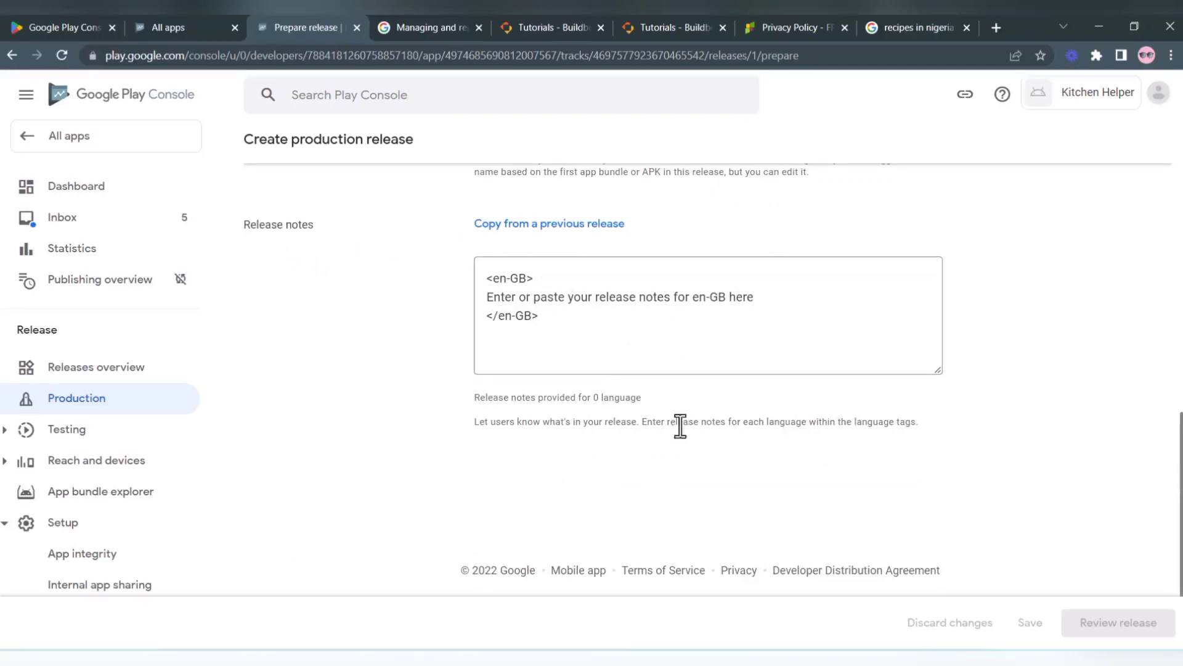
pyautogui.scroll(8, 682, 432)
pyautogui.scroll(-3, 681, 449)
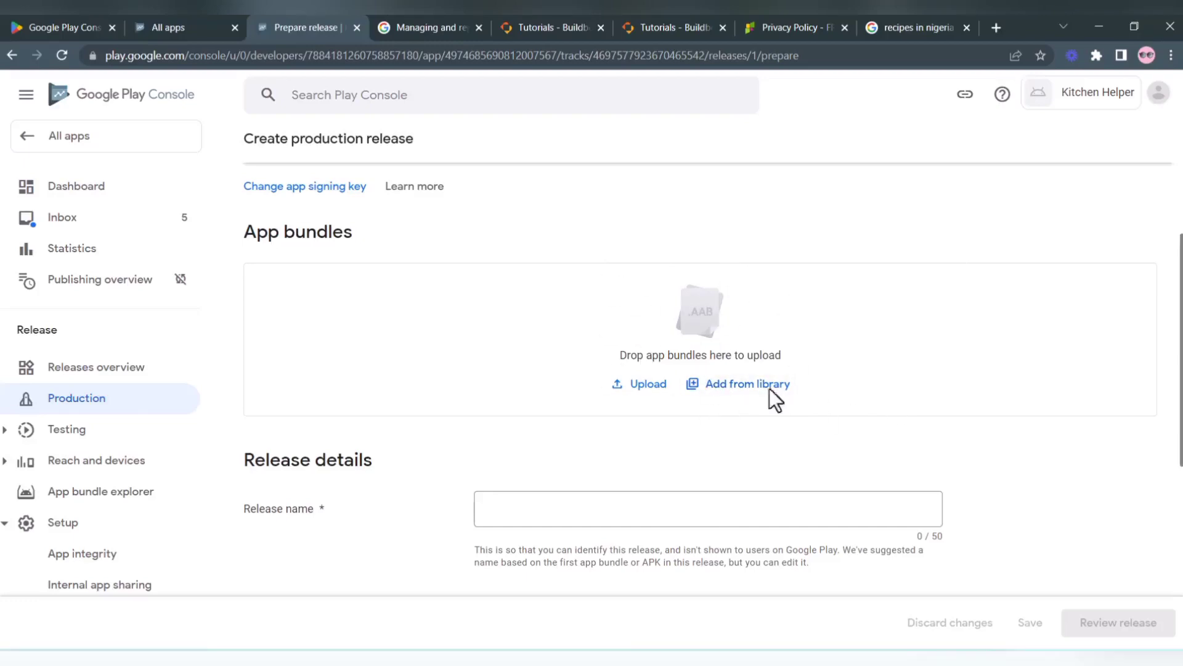
pyautogui.click(647, 387)
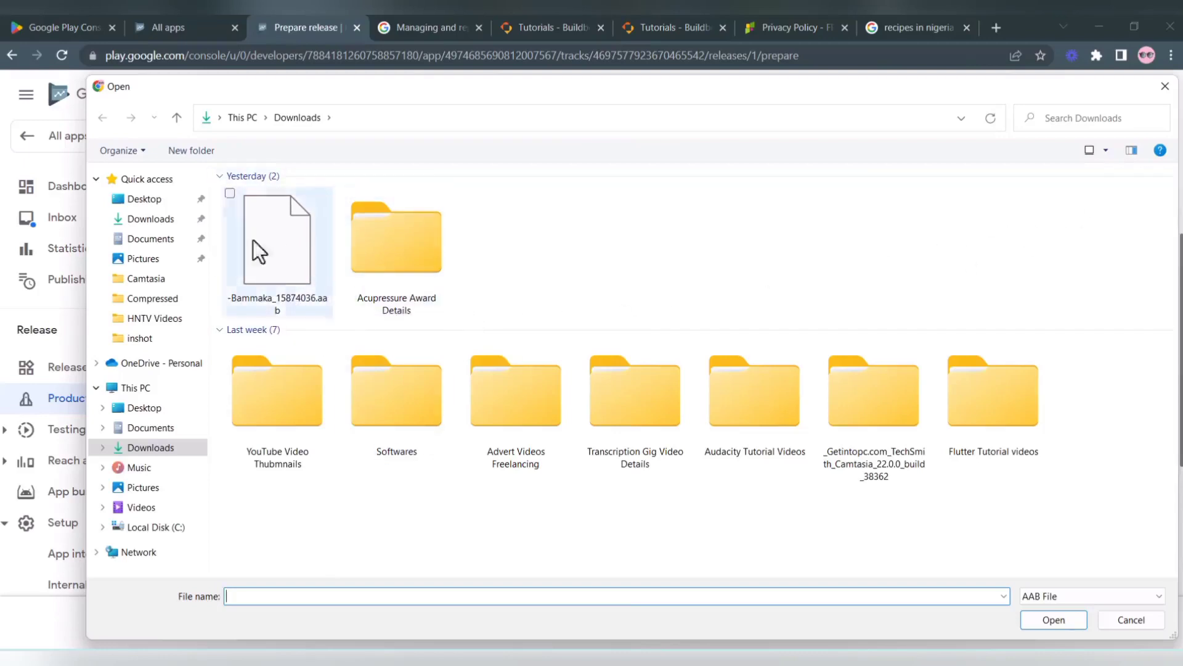
pyautogui.click(1165, 87)
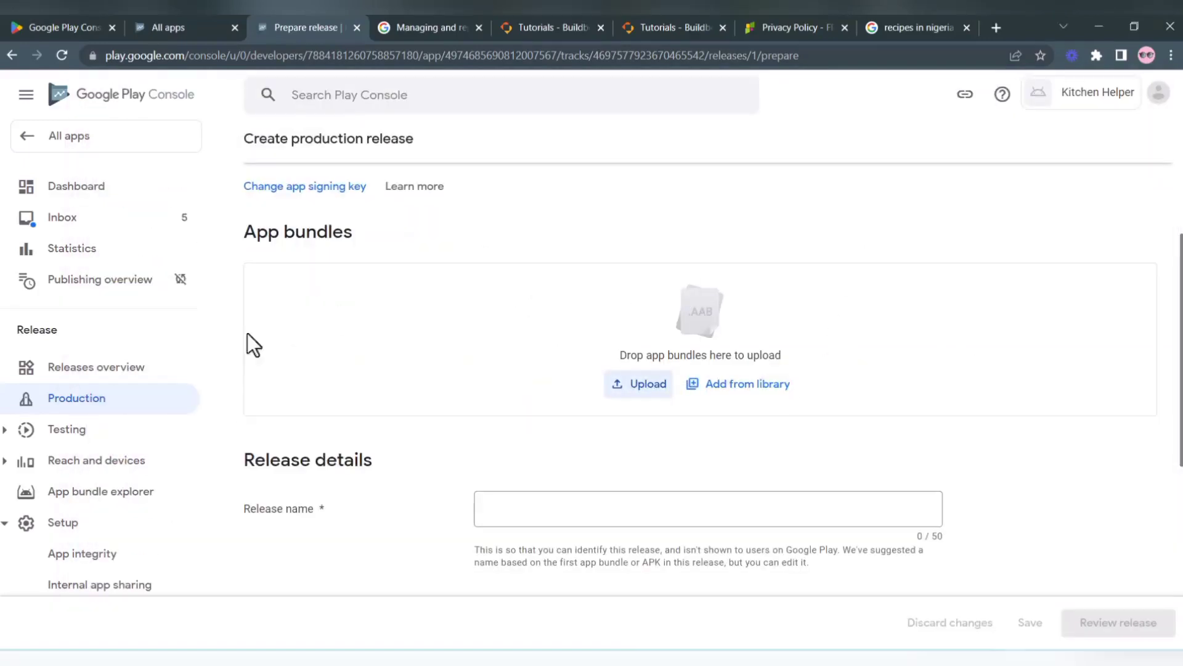
pyautogui.scroll(-2, 74, 350)
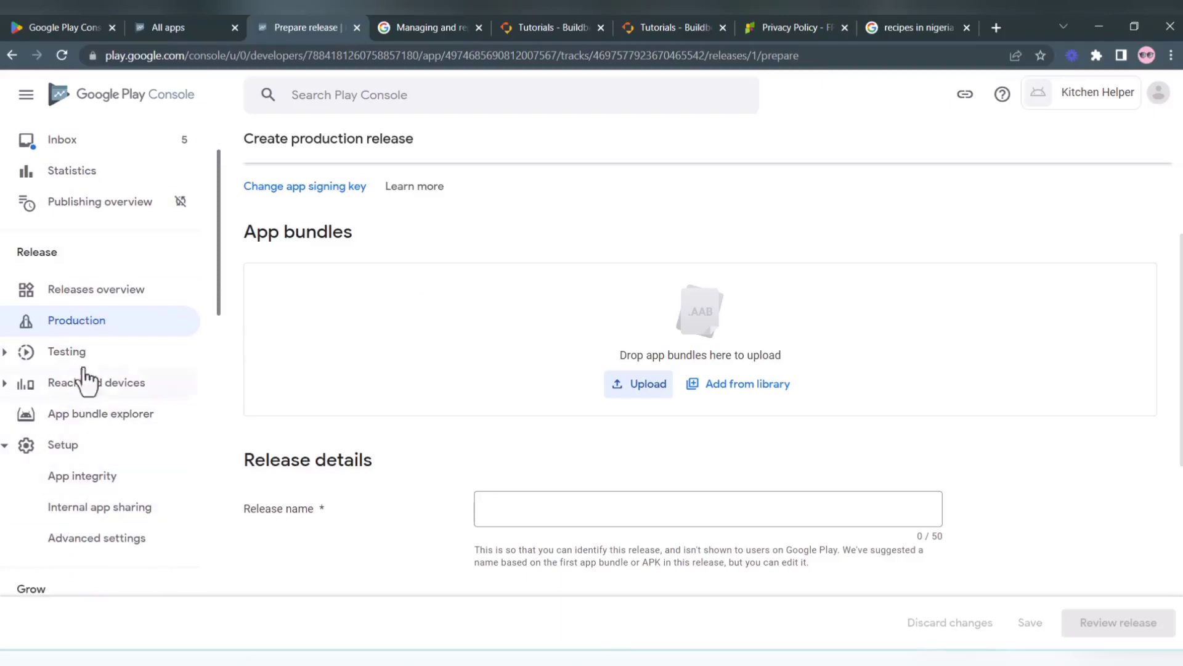
pyautogui.scroll(2, 98, 323)
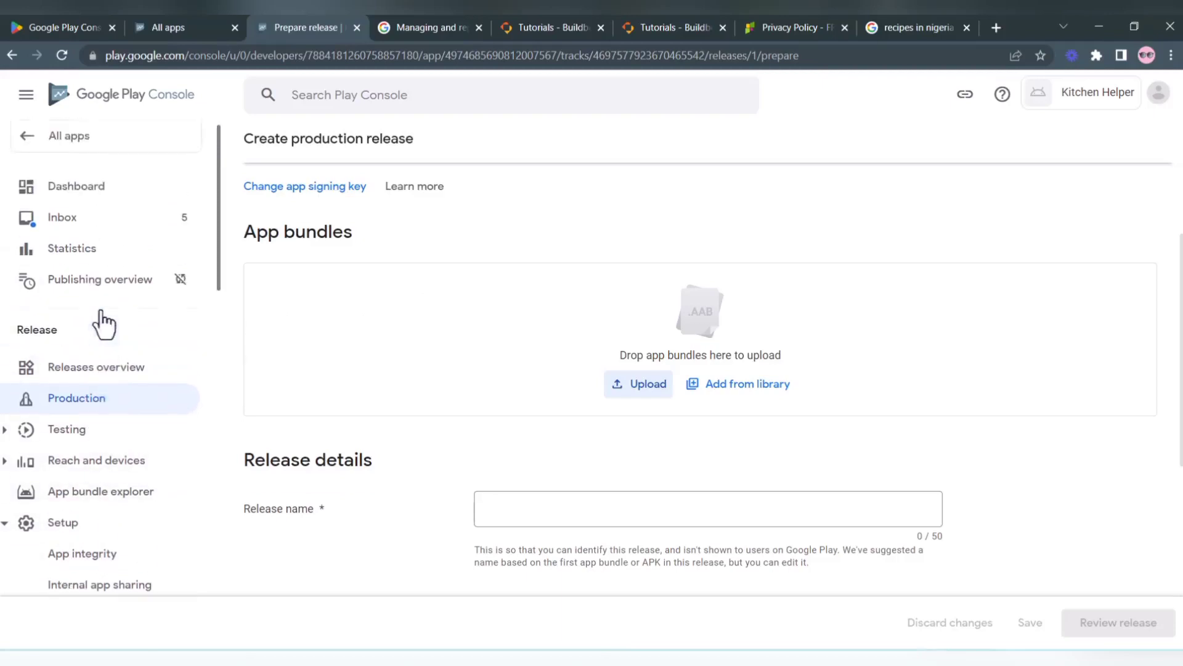
pyautogui.scroll(-2, 222, 454)
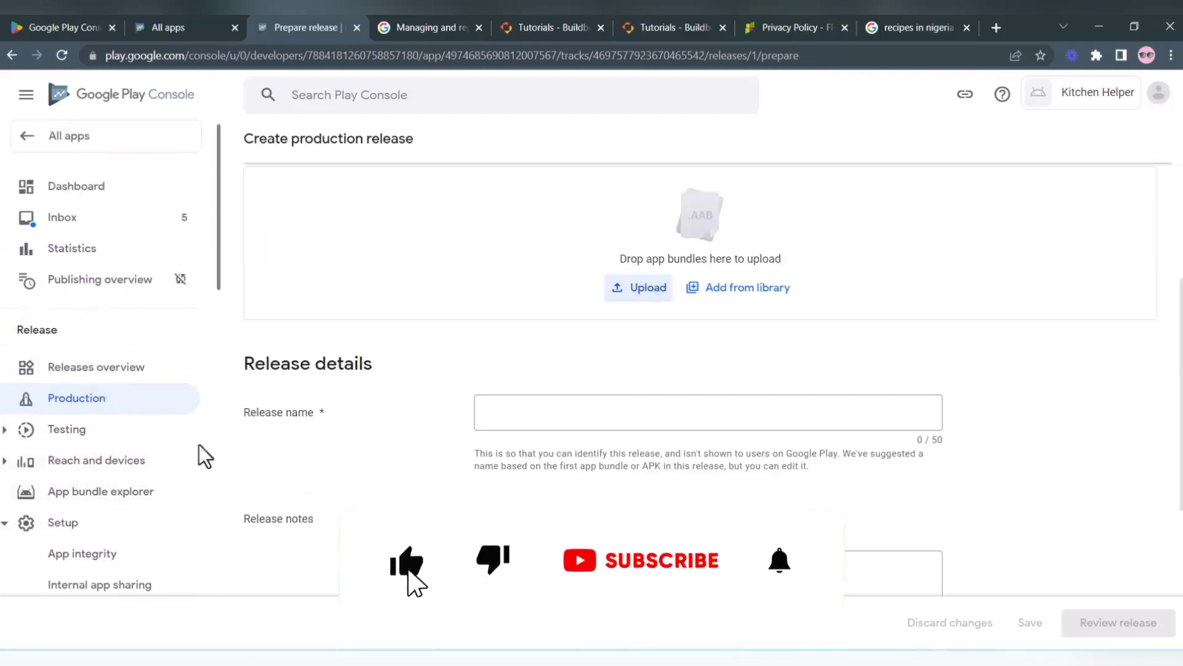
pyautogui.scroll(-2, 197, 455)
pyautogui.scroll(-4, 446, 454)
pyautogui.scroll(-10, 93, 411)
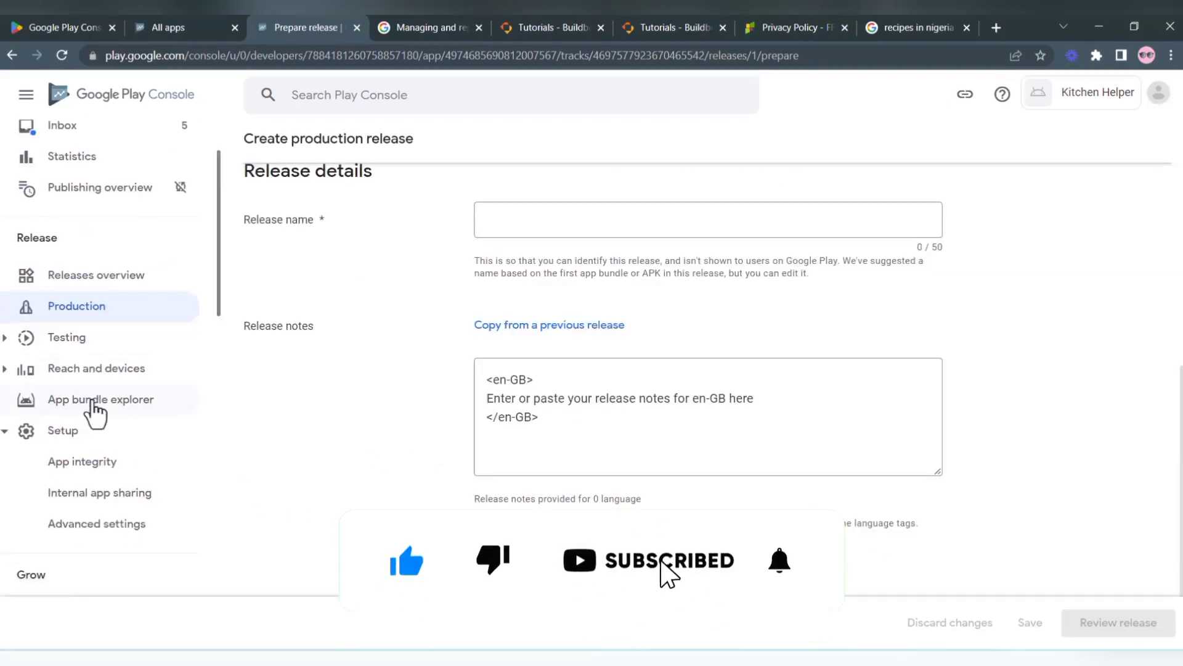
pyautogui.scroll(-4, 92, 419)
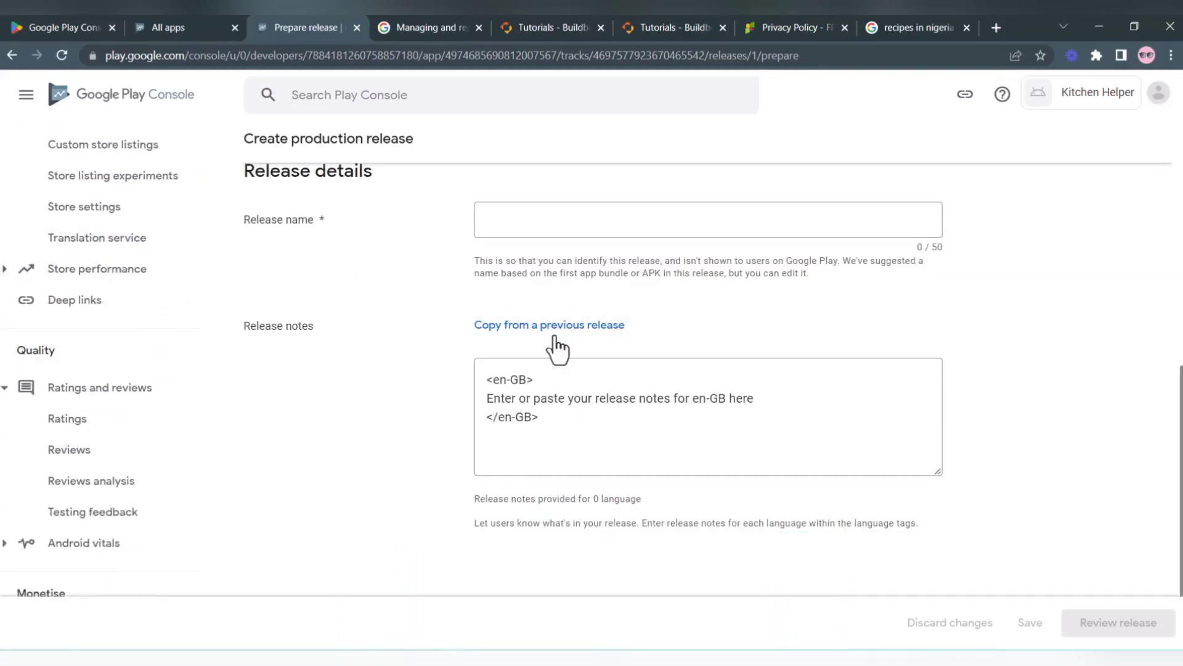
pyautogui.scroll(5, 524, 301)
pyautogui.scroll(2, 524, 298)
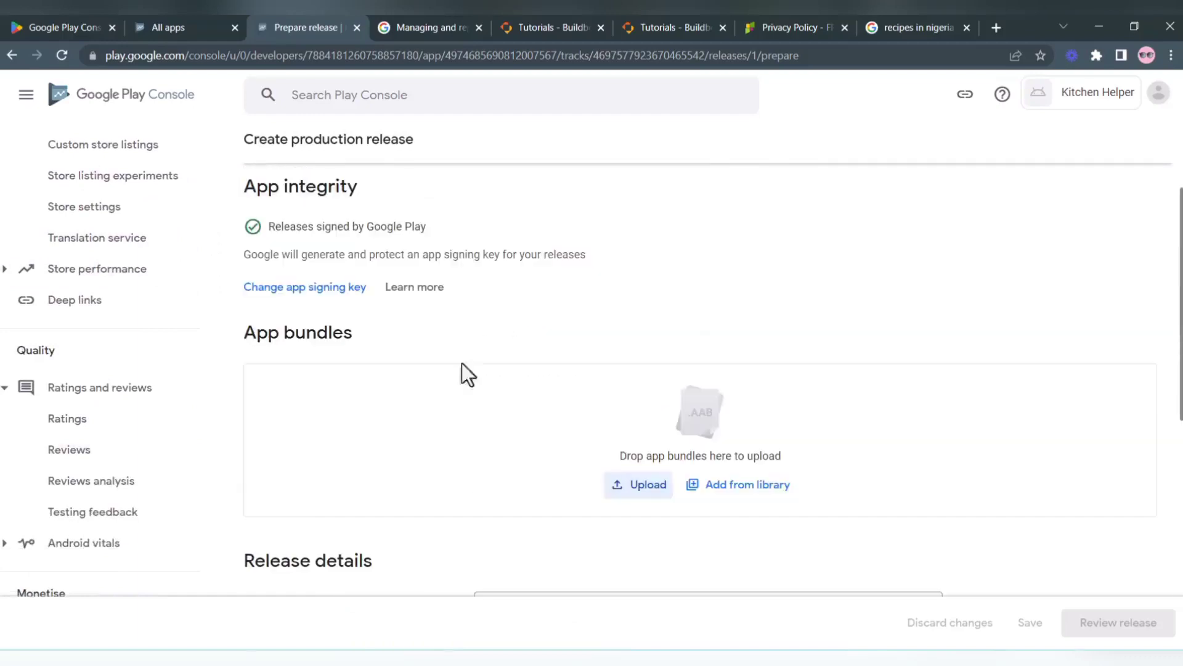
pyautogui.scroll(-2, 623, 409)
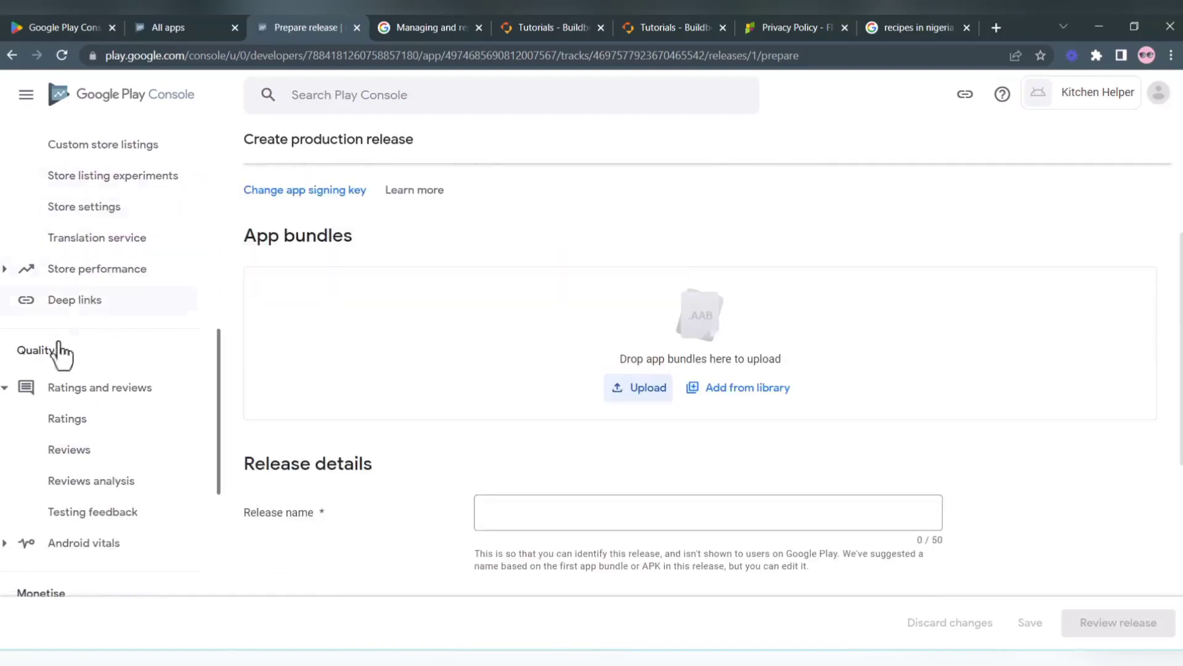
pyautogui.scroll(-3, 54, 383)
pyautogui.scroll(-5, 50, 404)
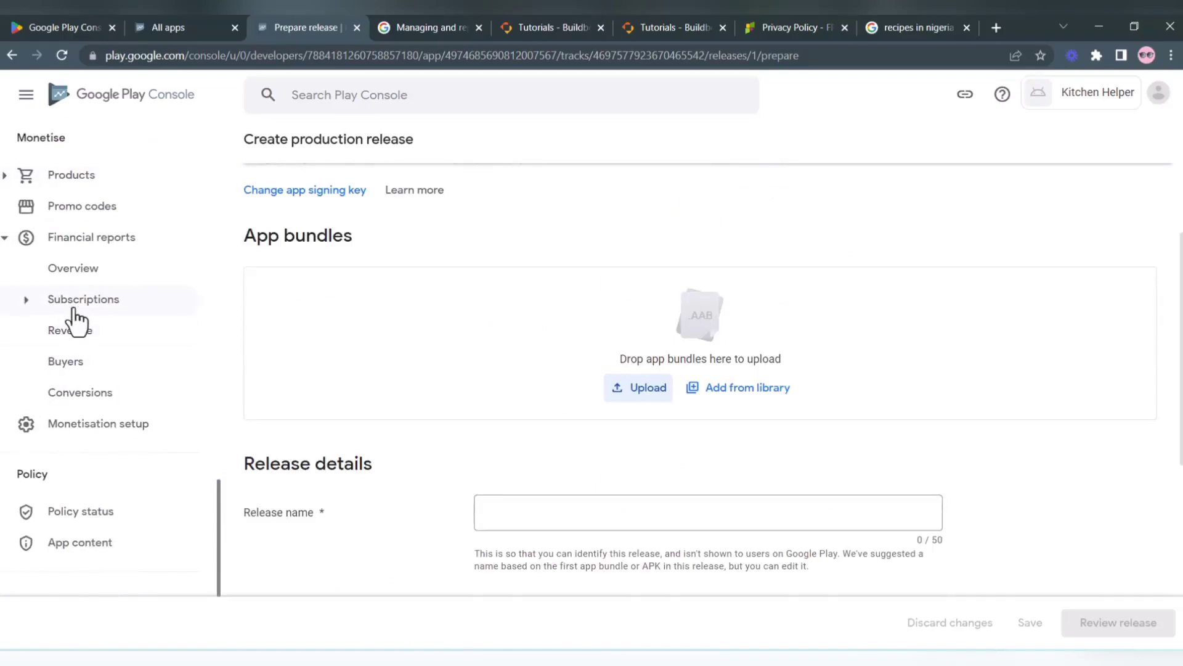
# Step: Open the Privacy policy declaration in the app content section of the app's policy settings
pyautogui.click(80, 540)
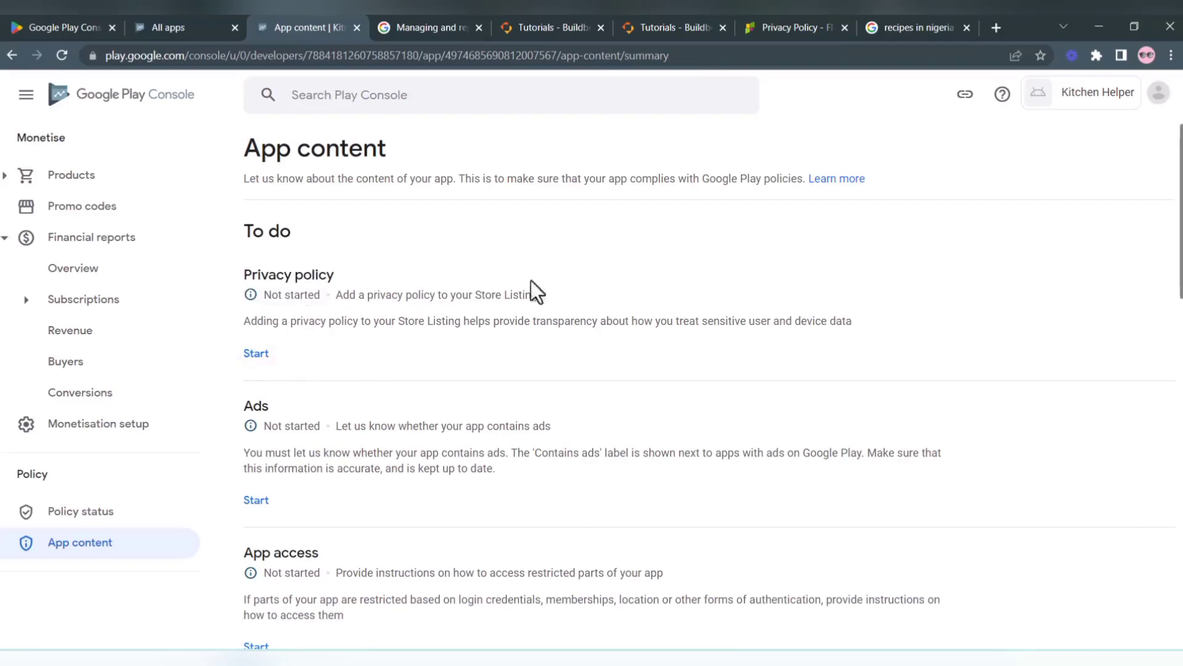
pyautogui.click(256, 359)
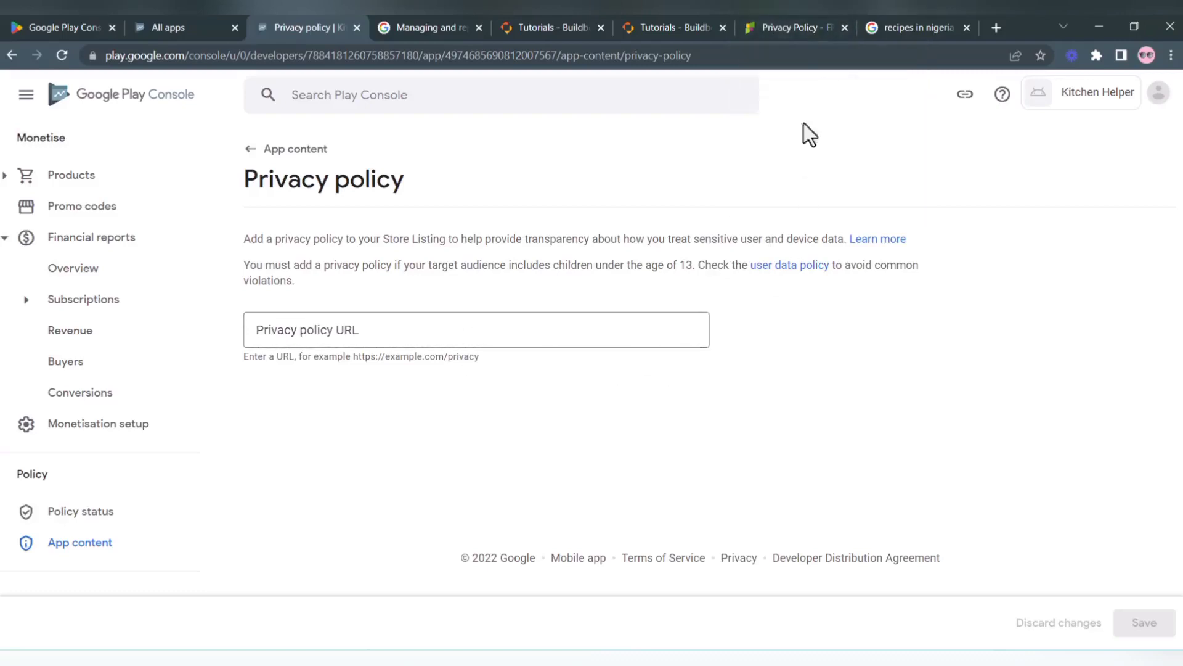
# Step: Read through the AppsGeyser privacy policy page as an example of a privacy policy
pyautogui.click(797, 24)
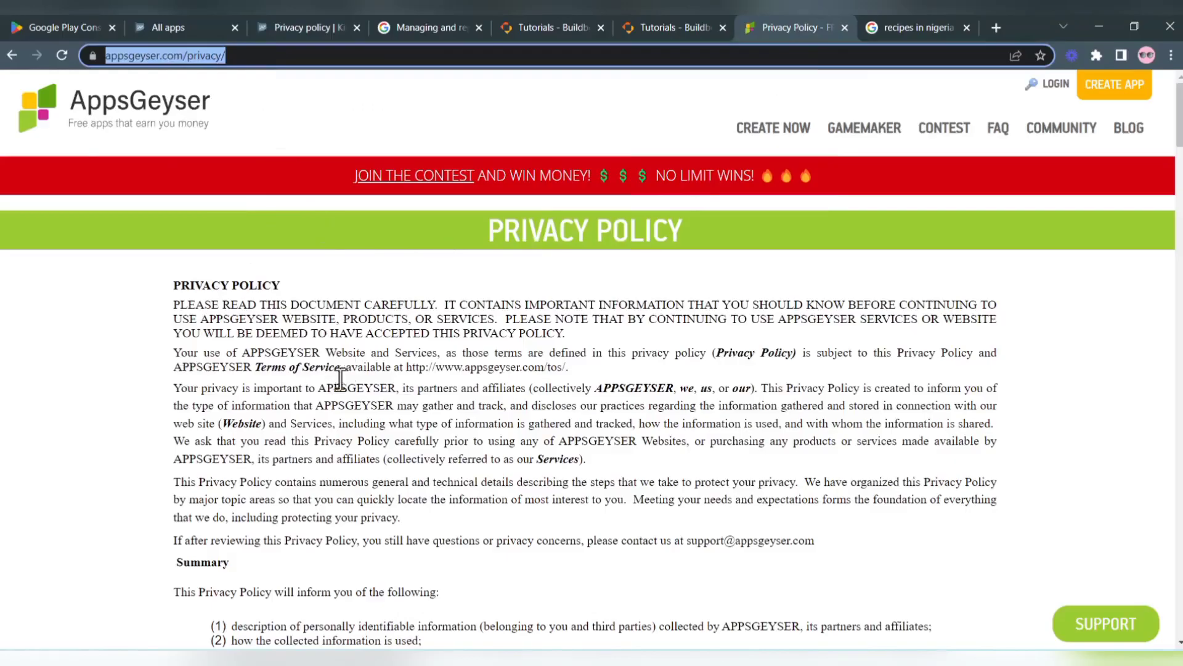
pyautogui.scroll(-5, 341, 378)
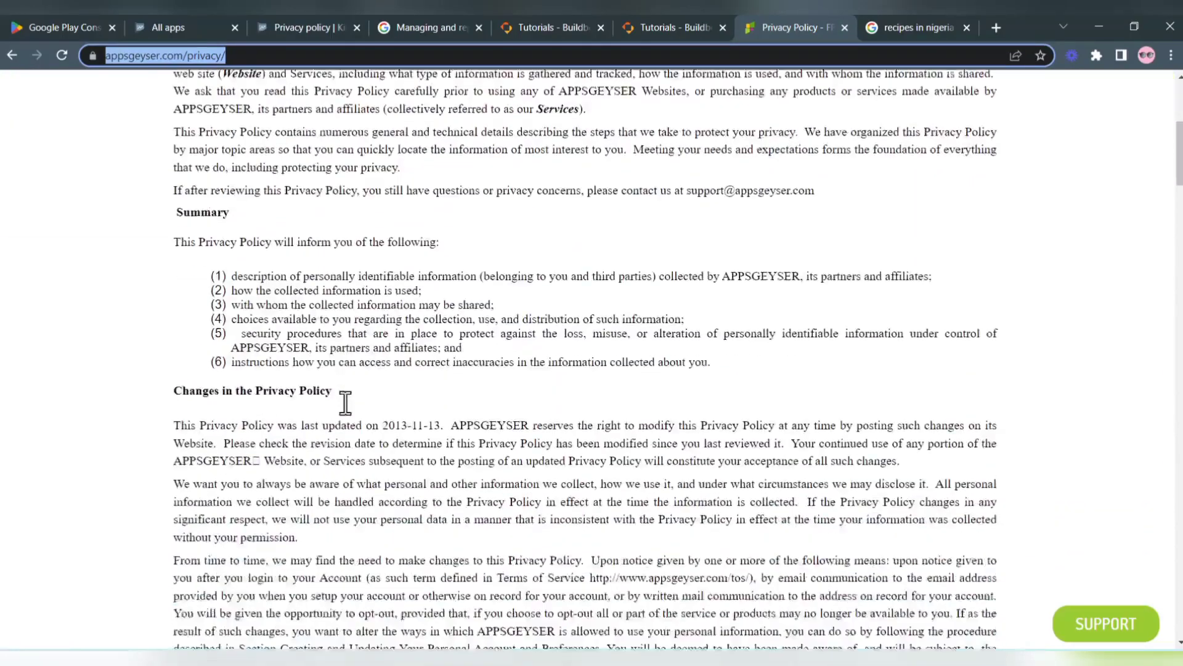
pyautogui.scroll(-12, 346, 404)
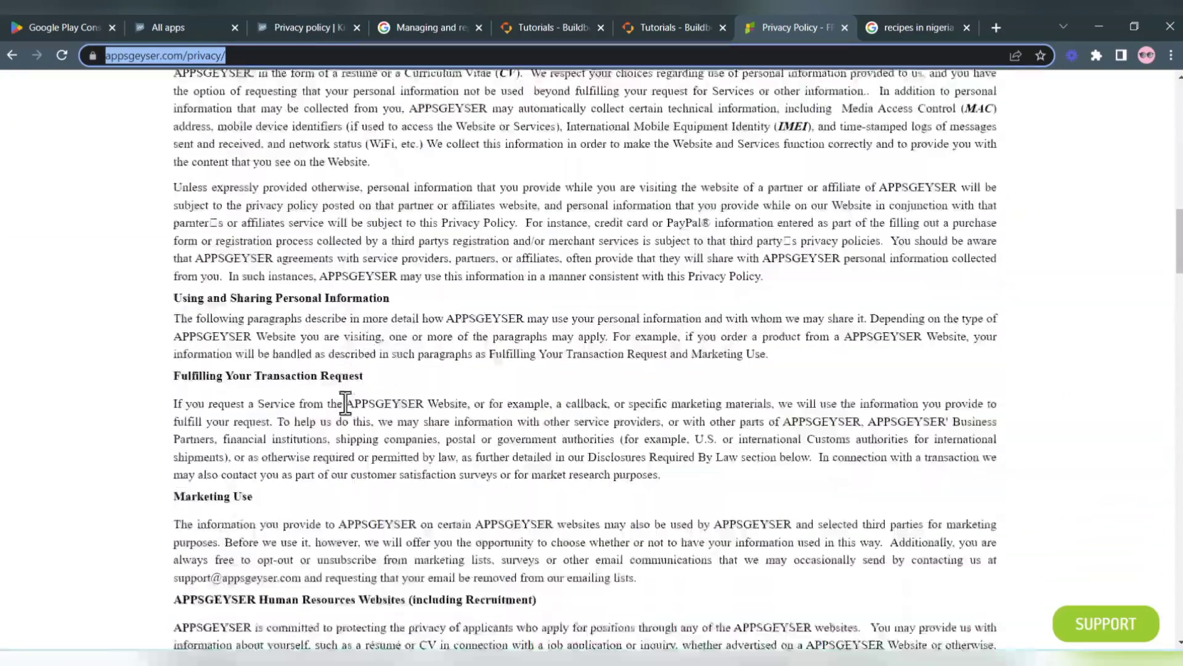
pyautogui.scroll(-20, 345, 404)
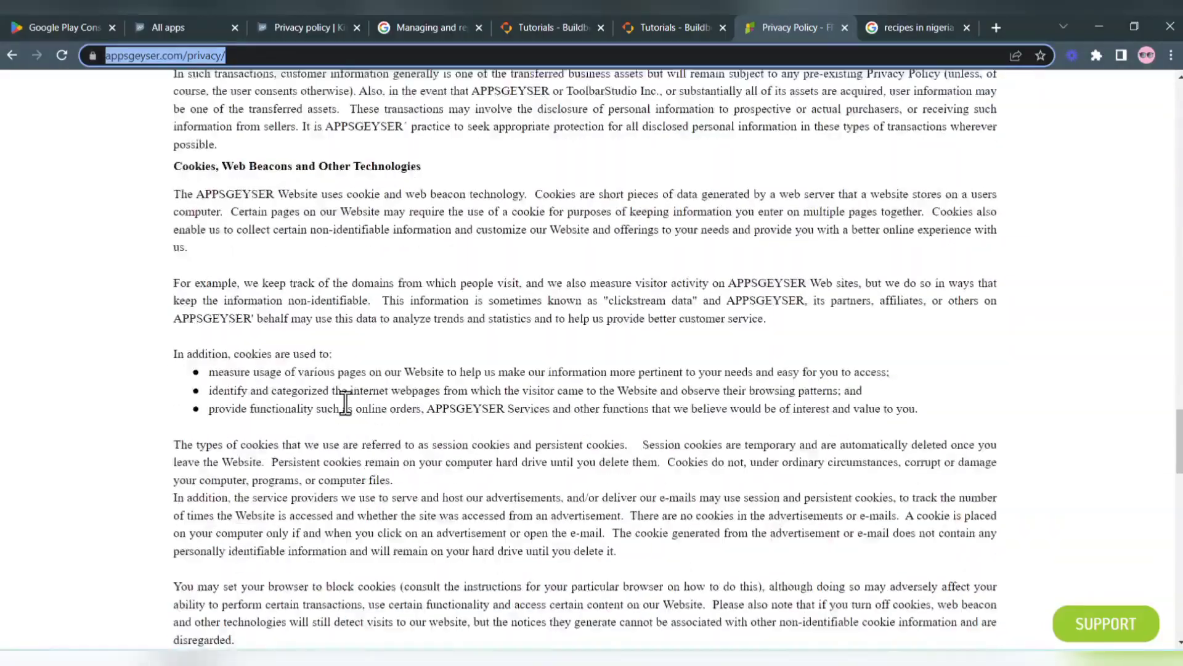
pyautogui.scroll(-20, 345, 404)
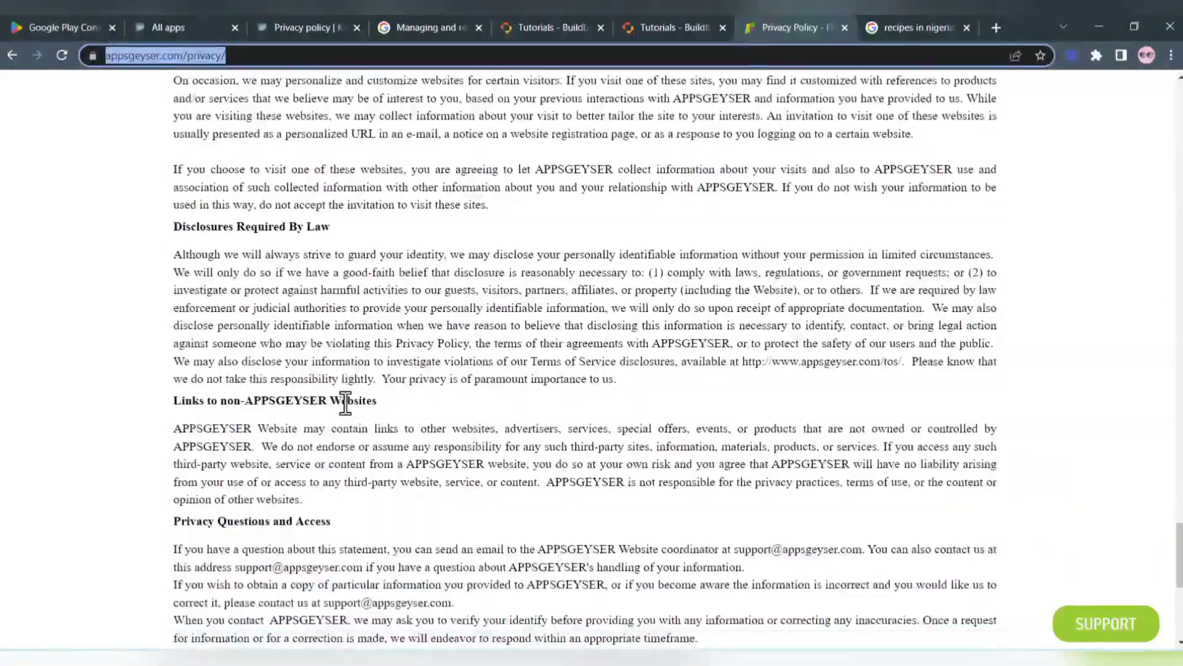
pyautogui.scroll(-5, 345, 403)
pyautogui.scroll(6, 345, 404)
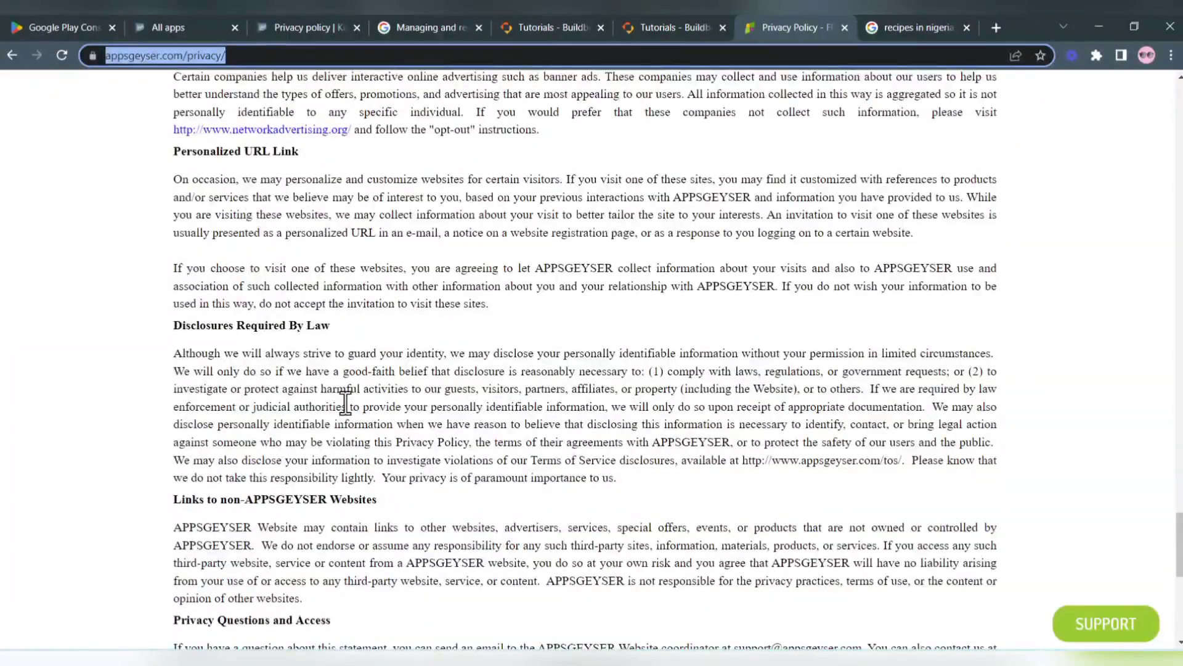
pyautogui.scroll(-9, 345, 404)
pyautogui.scroll(10, 345, 404)
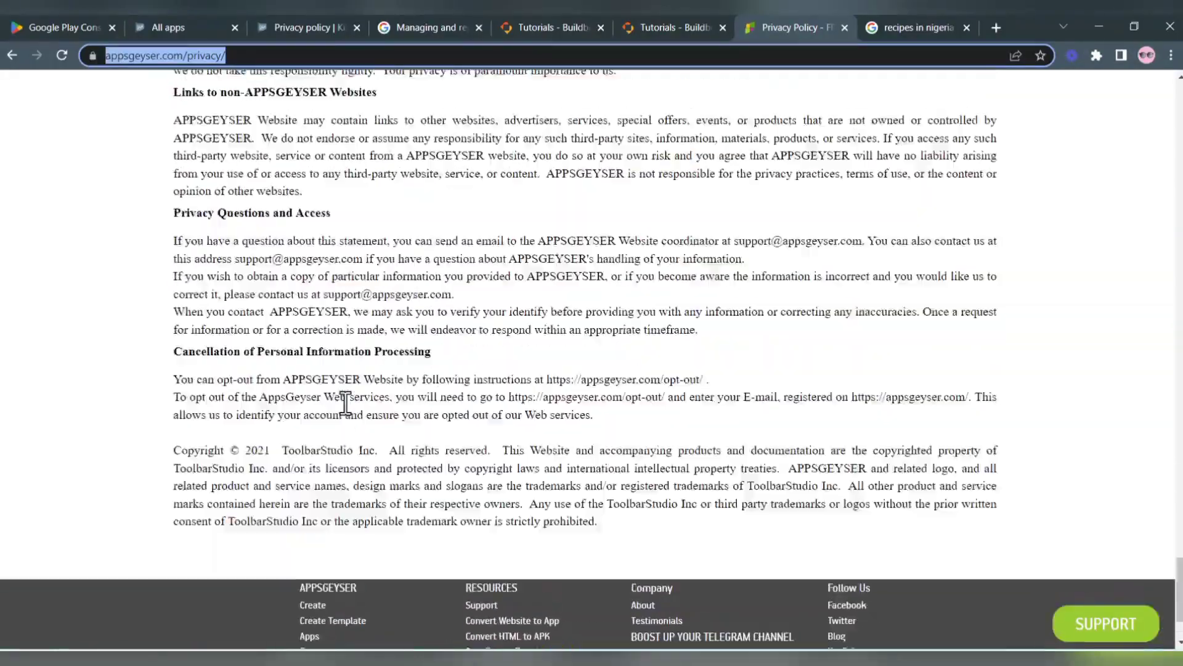
pyautogui.scroll(15, 345, 404)
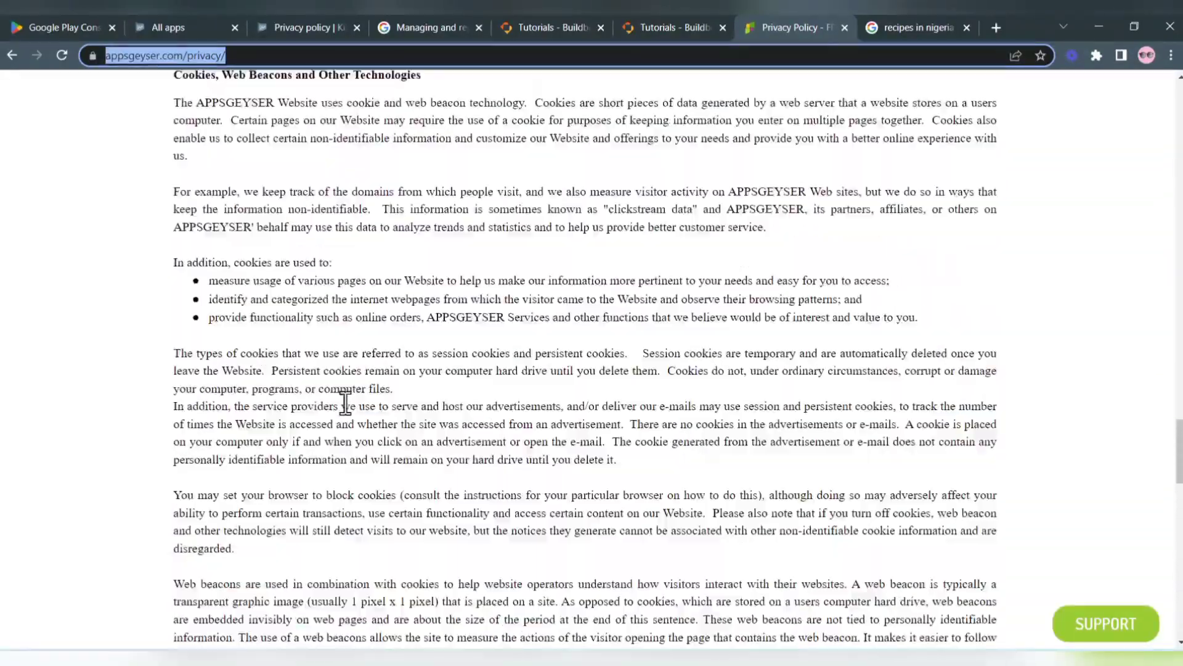
pyautogui.scroll(4, 345, 404)
pyautogui.scroll(20, 345, 404)
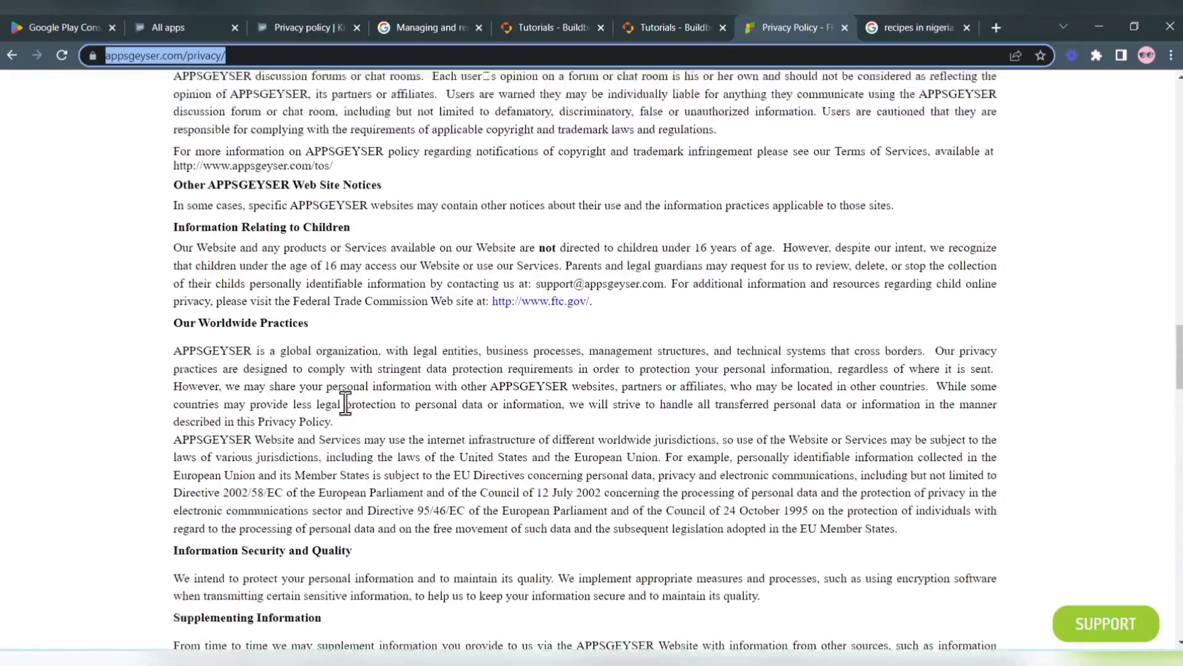
pyautogui.scroll(15, 345, 403)
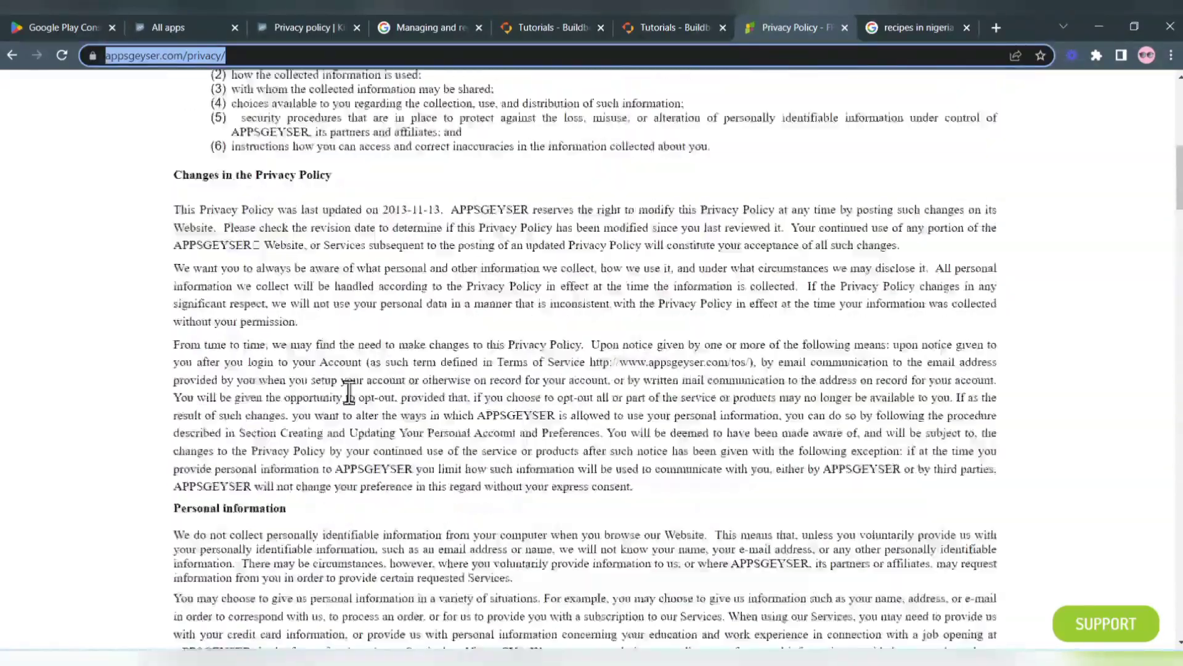
pyautogui.click(287, 20)
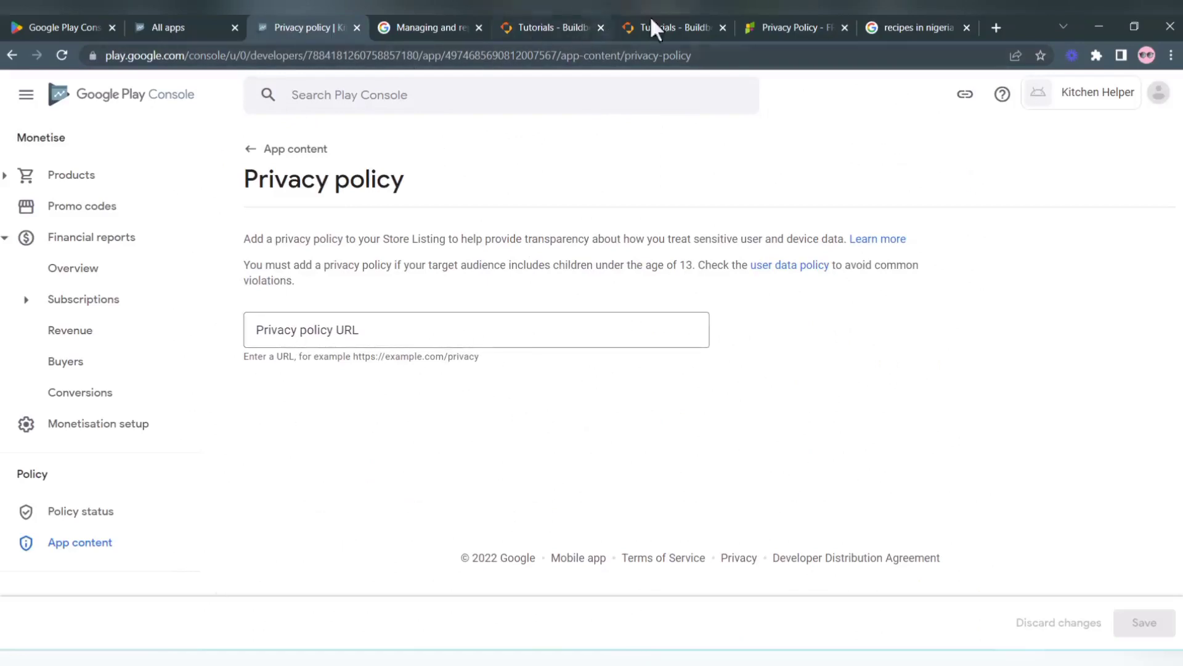
pyautogui.click(772, 27)
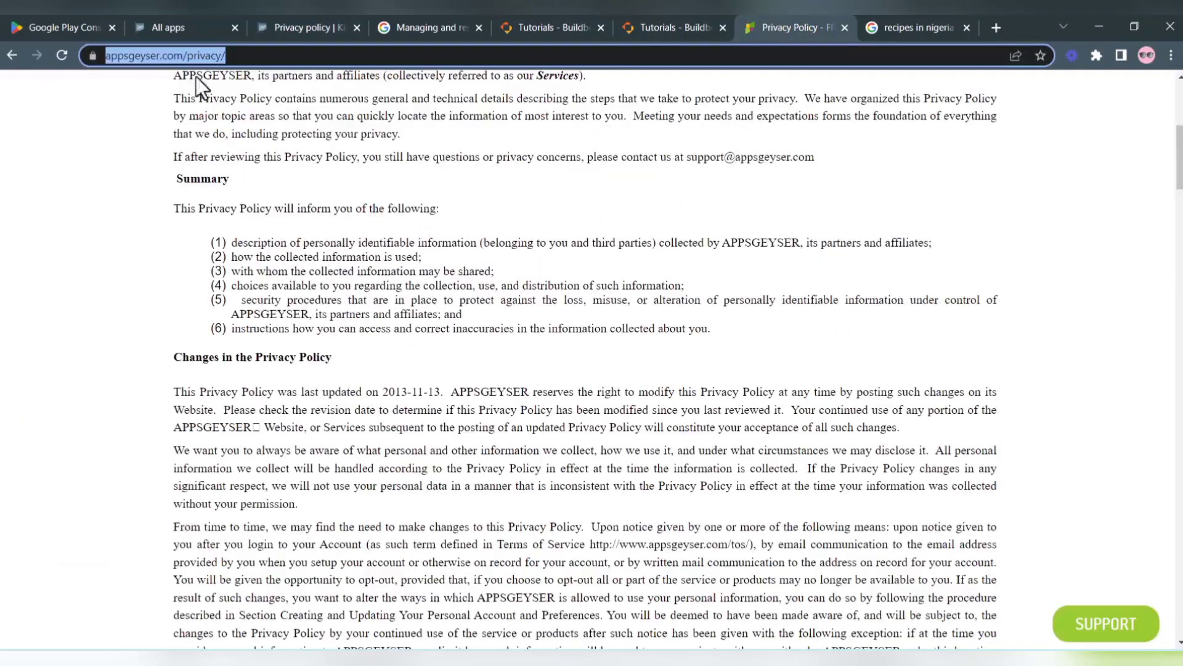
pyautogui.click(183, 53)
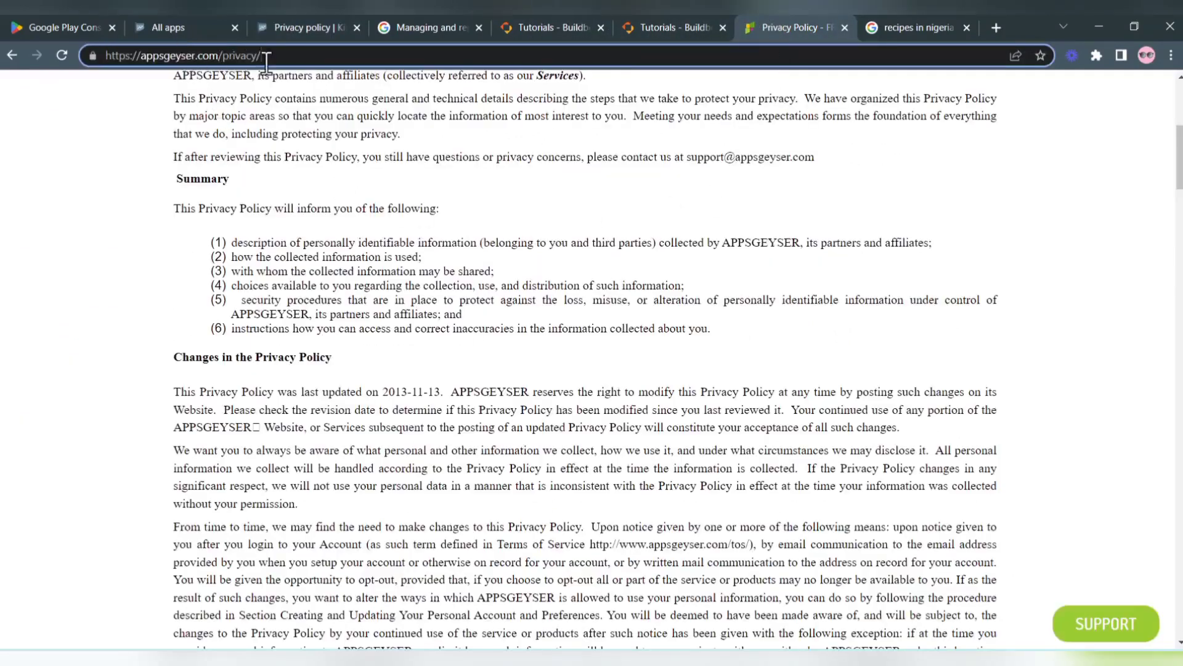
pyautogui.hotkey('ctrl', 'a')
pyautogui.hotkey('ctrl', 'c')
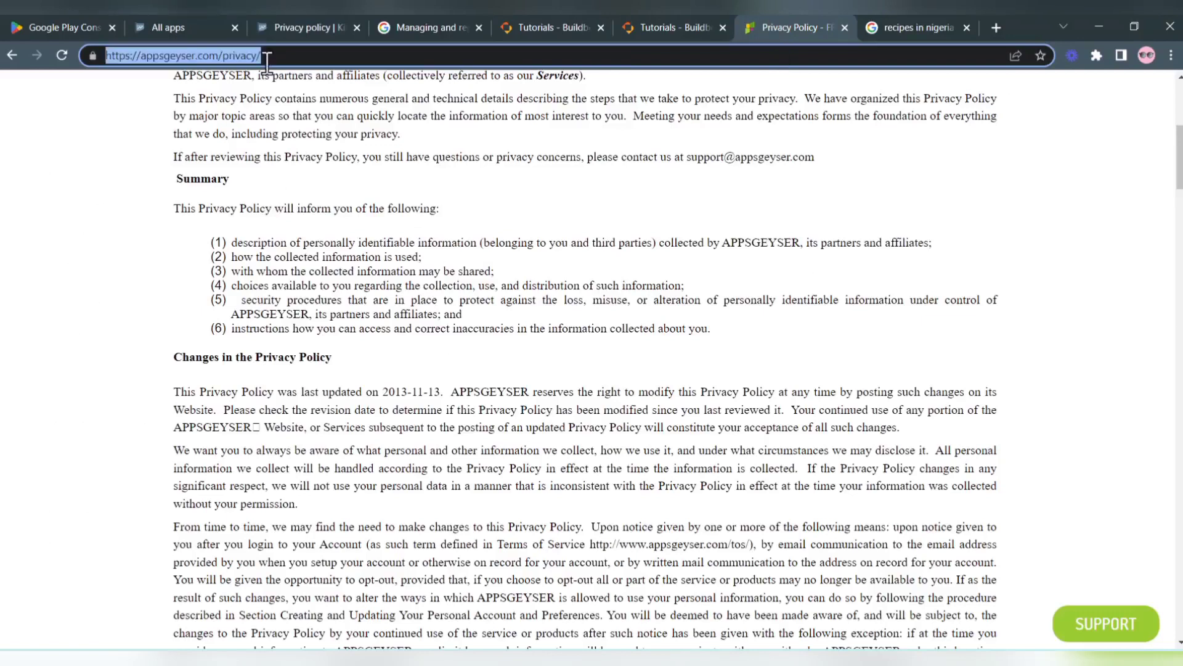
pyautogui.click(272, 25)
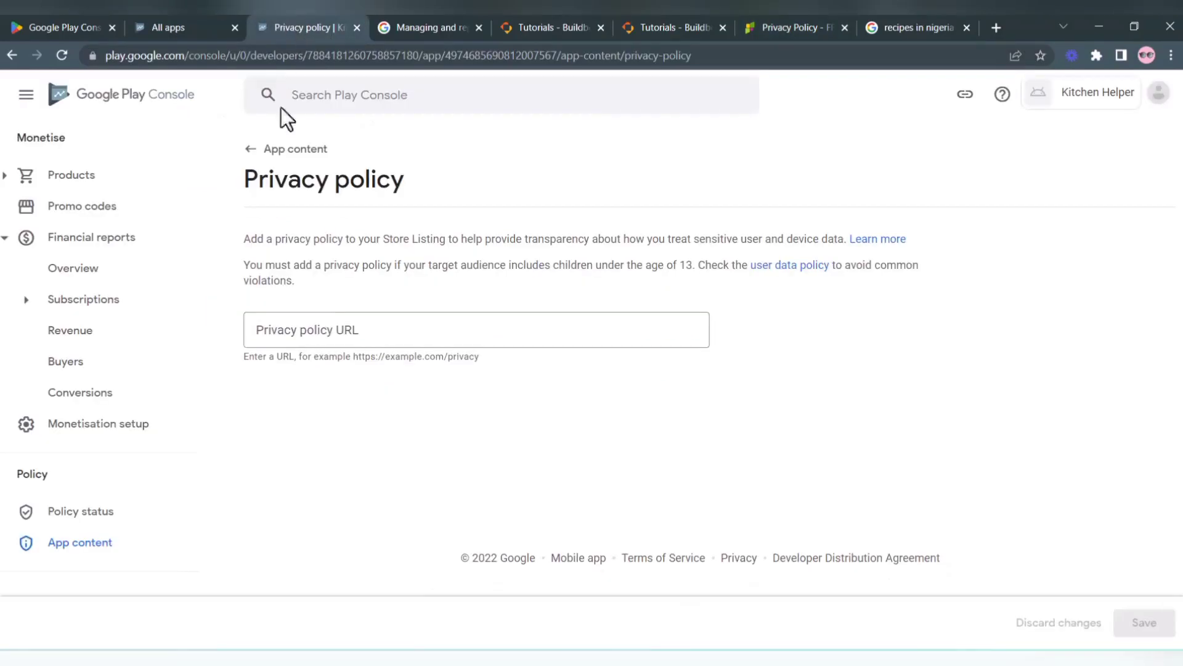
pyautogui.click(317, 333)
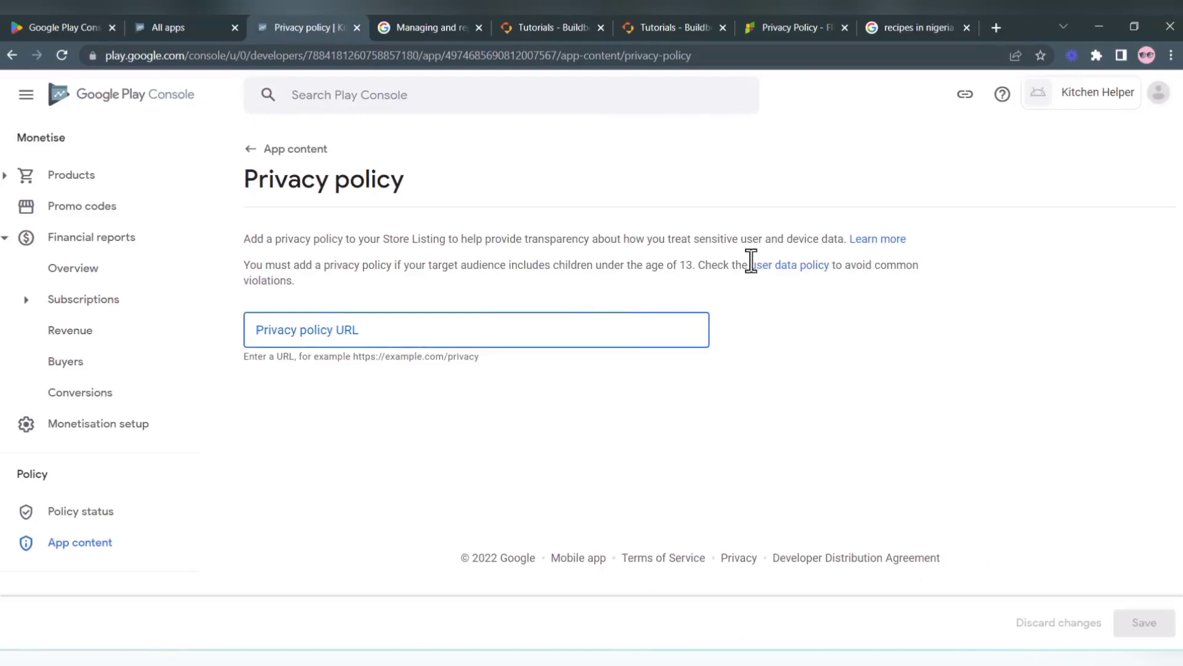
pyautogui.hotkey('ctrl', 'v')
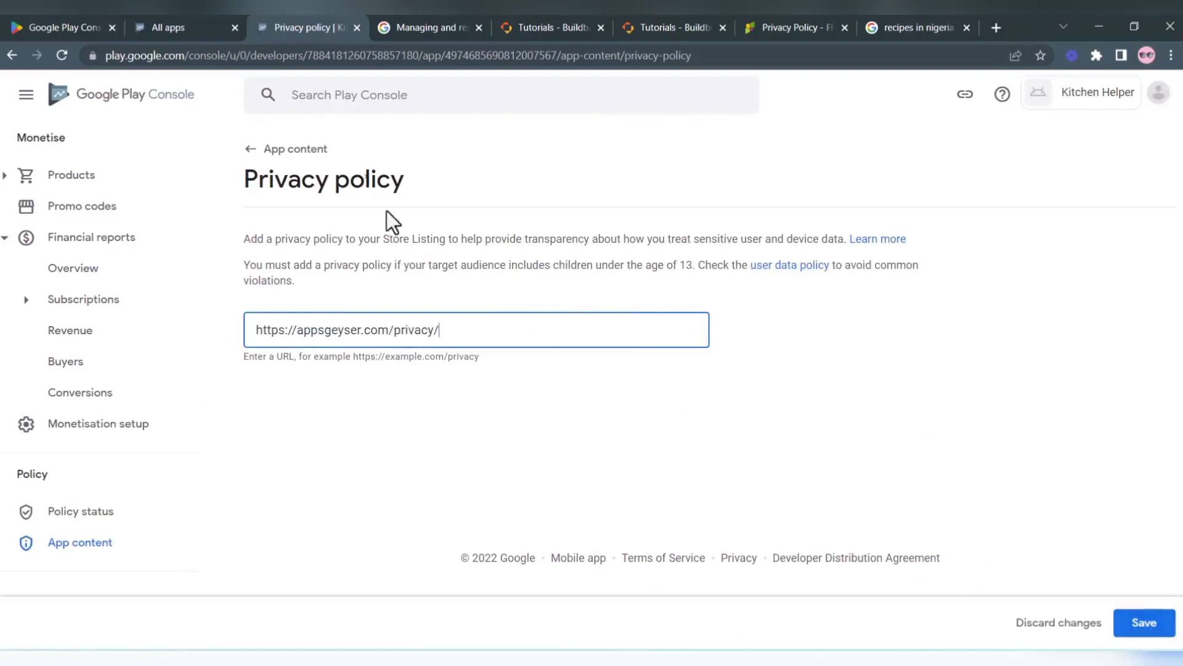
pyautogui.click(300, 153)
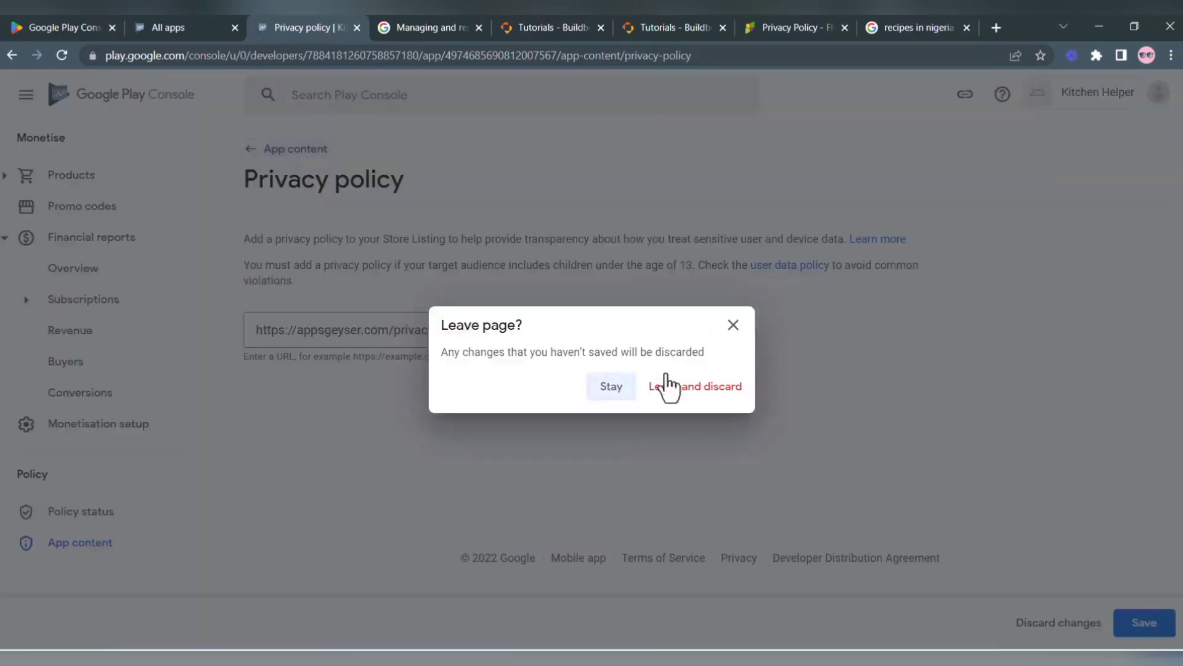
pyautogui.click(682, 388)
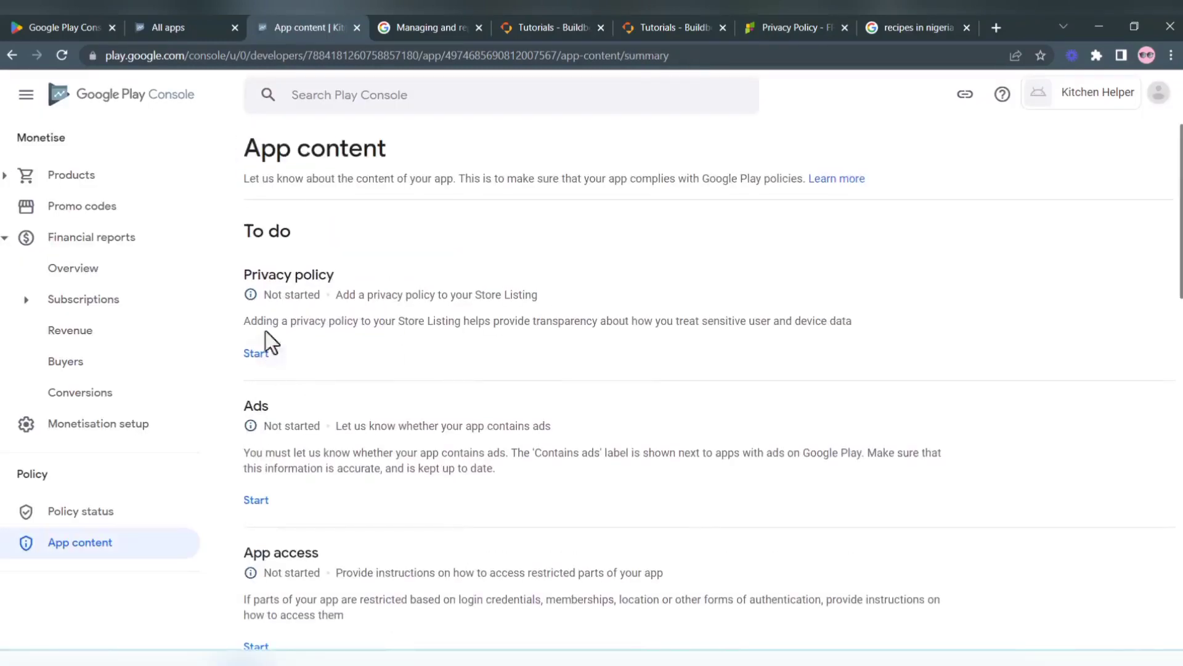
# Step: Start the Ads declaration, choose "Yes, my app contains ads", and return to the app content overview without saving
pyautogui.click(256, 500)
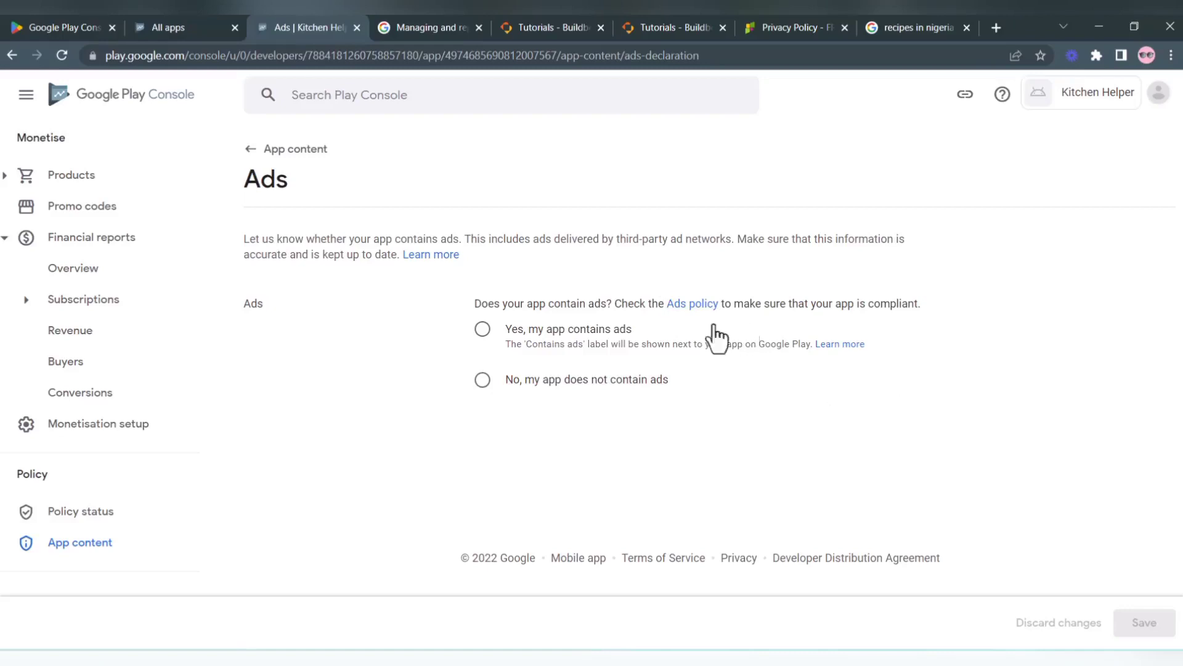
pyautogui.click(482, 332)
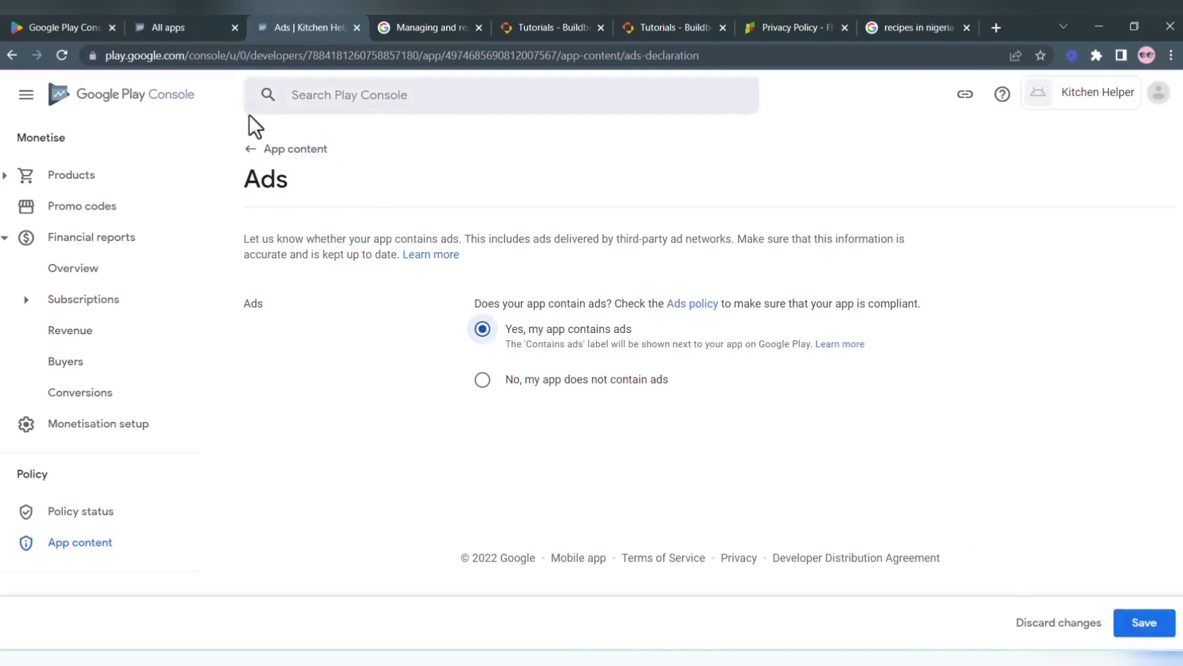
pyautogui.click(290, 151)
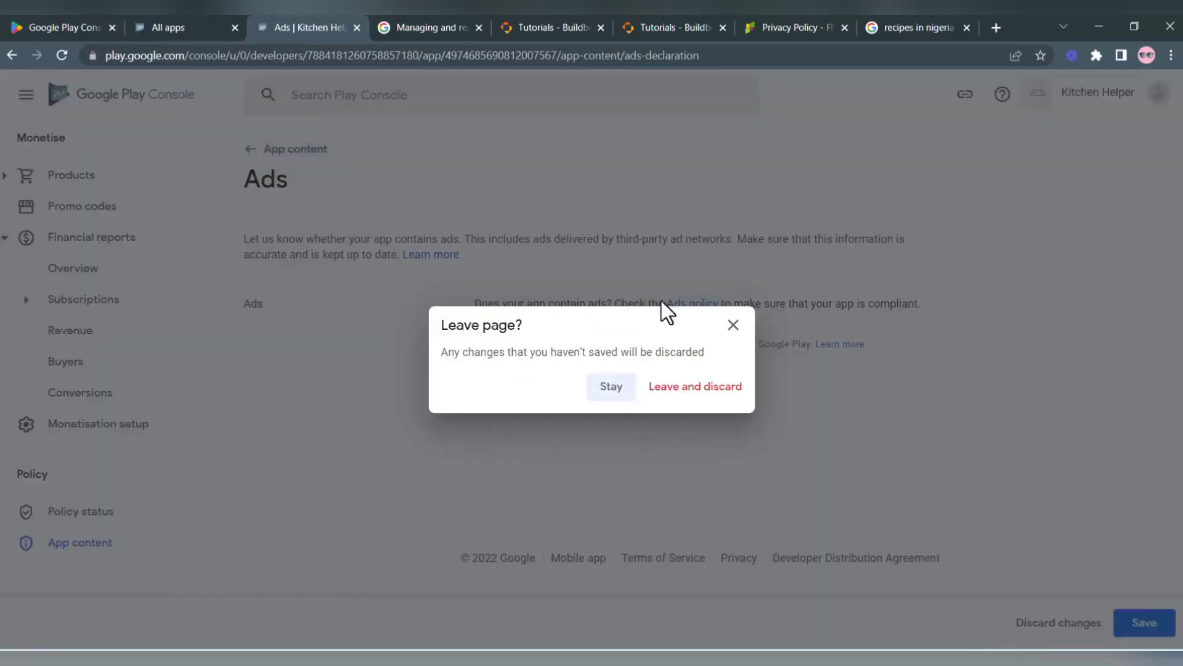
pyautogui.click(612, 386)
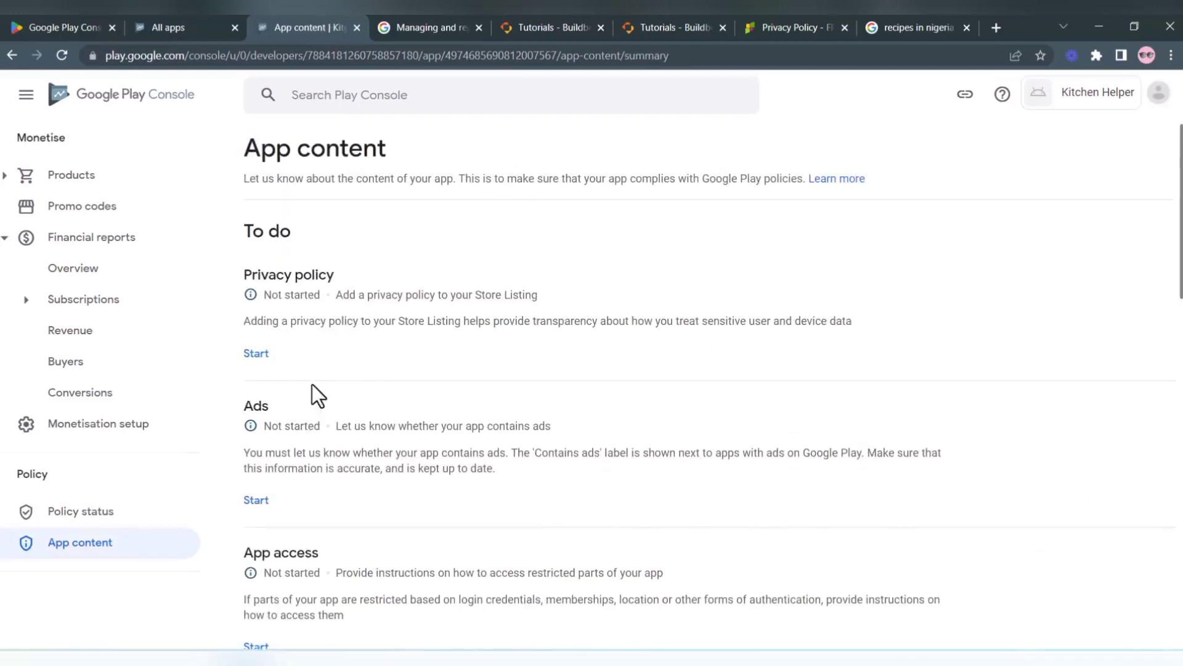
# Step: In the App access declaration, try the restricted option, choose "All functionality is available without special access", and leave without saving
pyautogui.scroll(-2, 312, 383)
pyautogui.scroll(2, 336, 311)
pyautogui.scroll(-4, 370, 444)
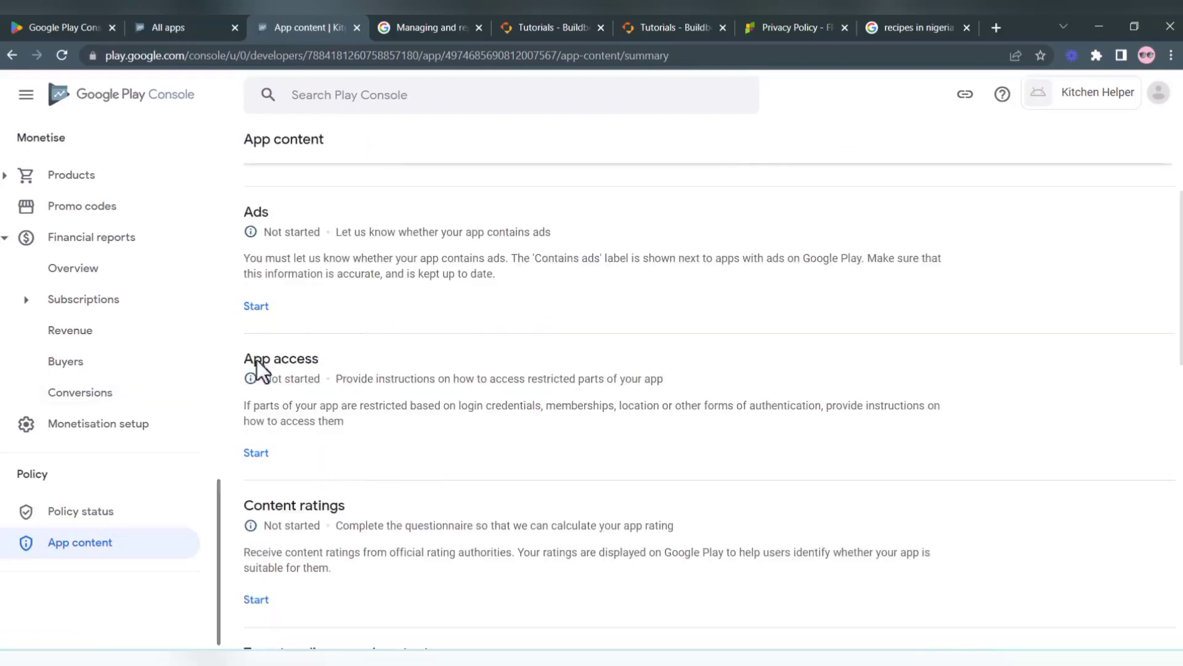
pyautogui.click(257, 456)
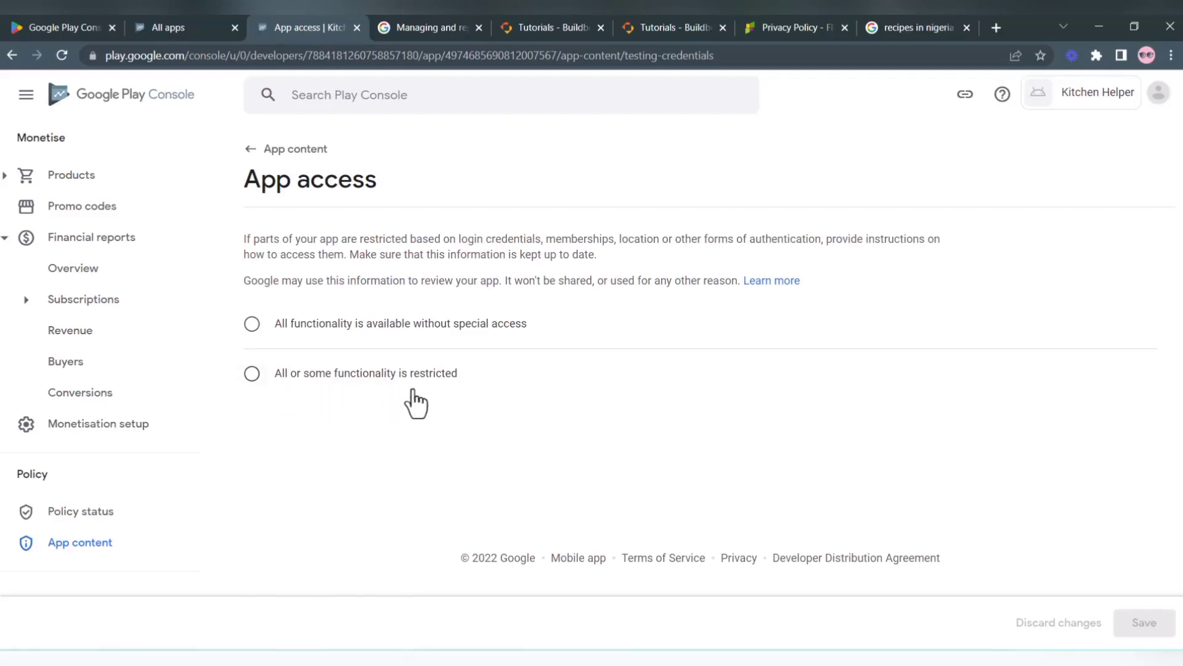
pyautogui.click(251, 373)
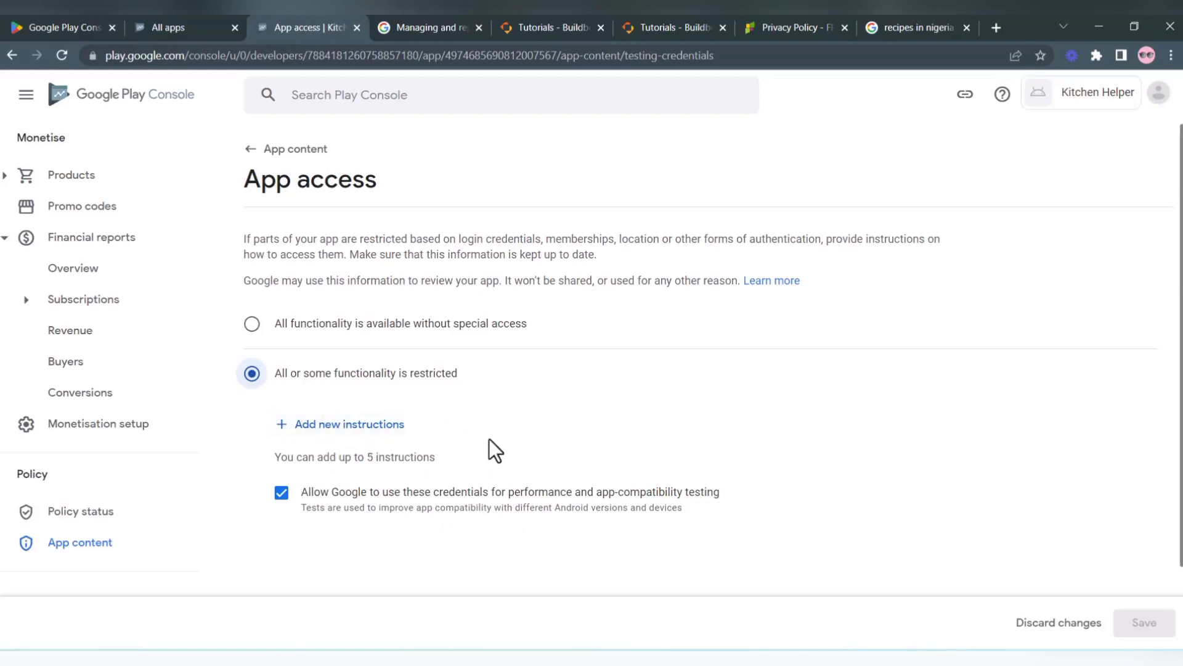
pyautogui.click(250, 324)
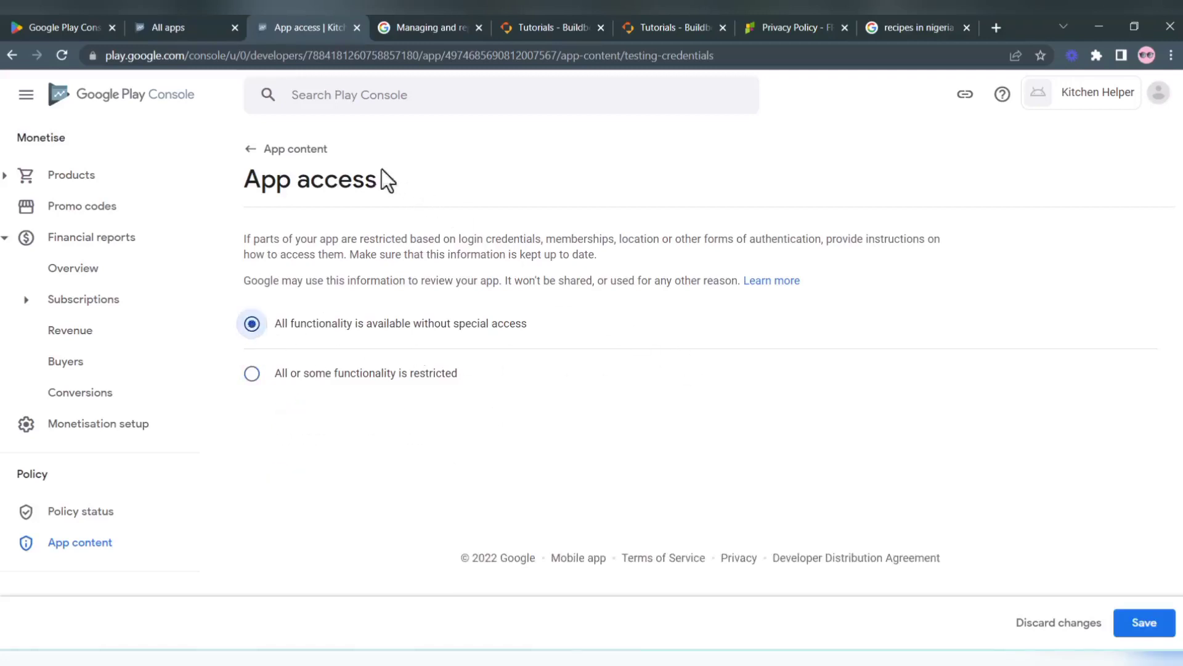
pyautogui.click(292, 154)
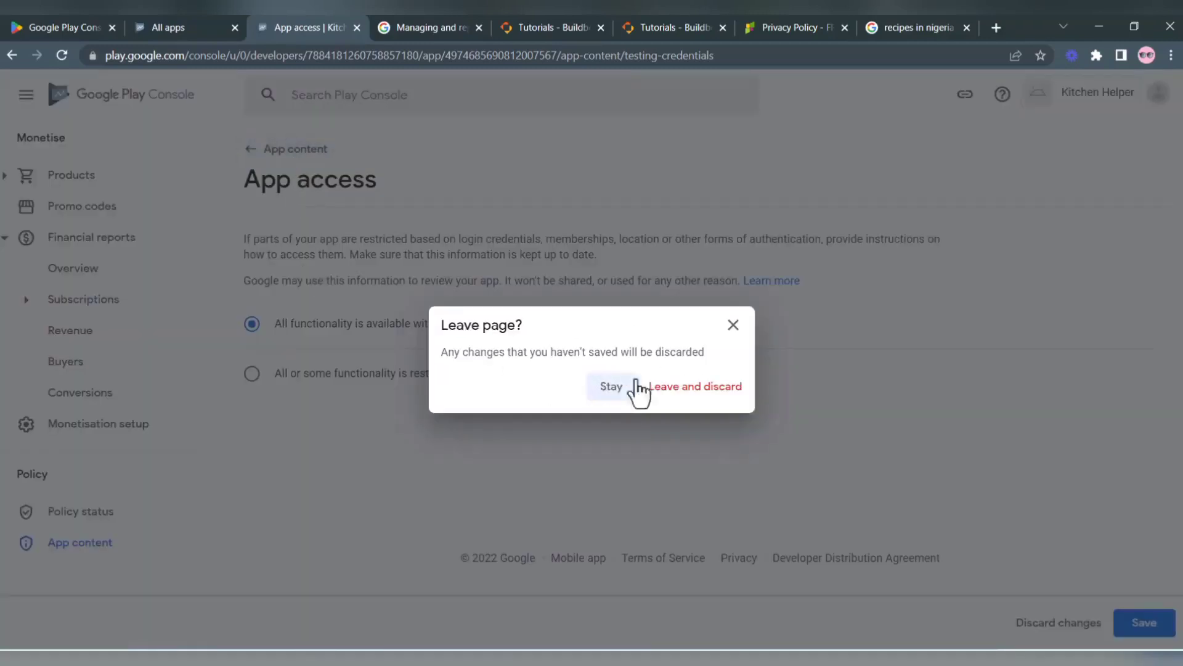
pyautogui.click(681, 396)
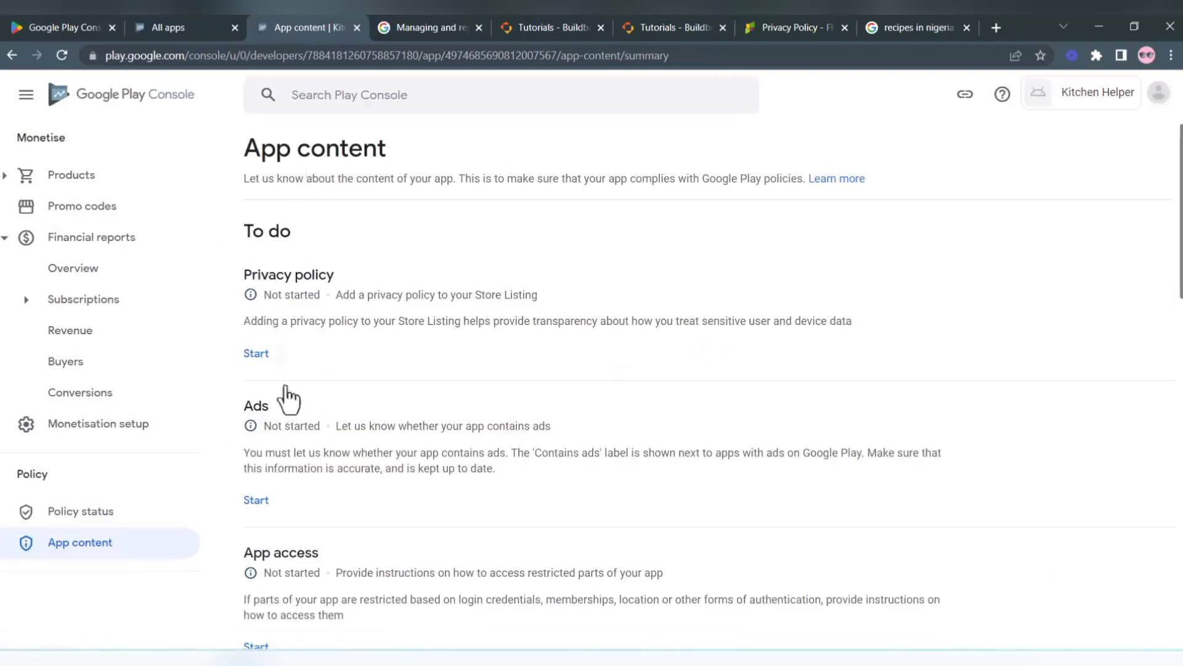
# Step: Start the content ratings questionnaire from the app content overview
pyautogui.scroll(-2, 346, 479)
pyautogui.scroll(-5, 346, 479)
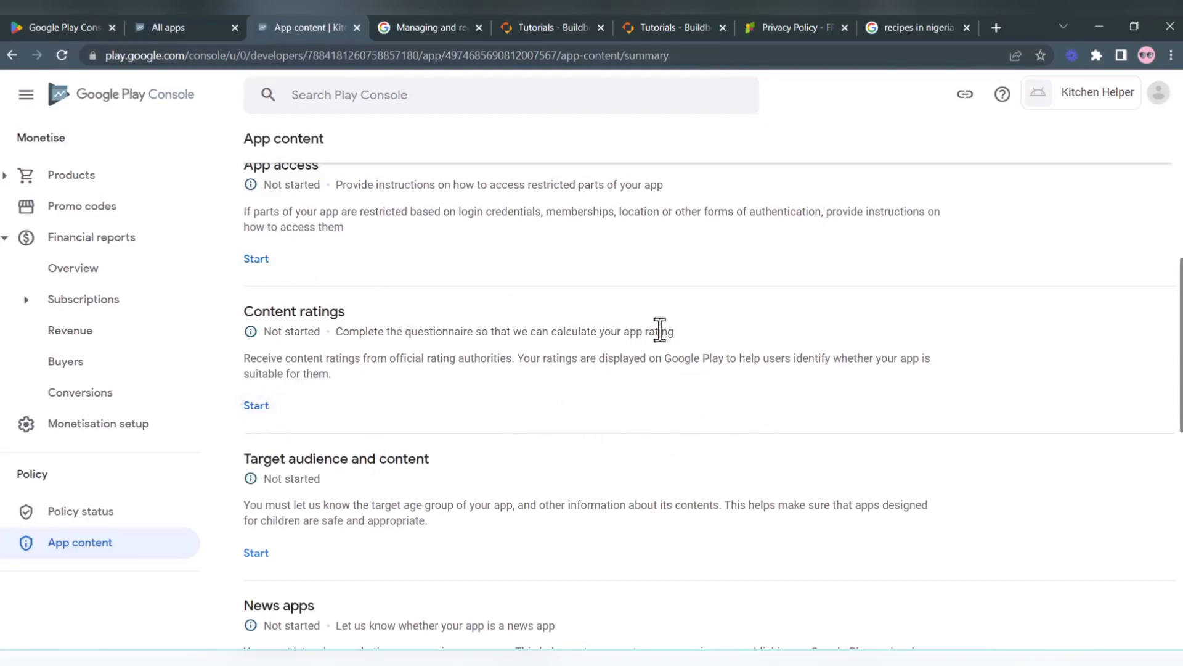
pyautogui.click(256, 408)
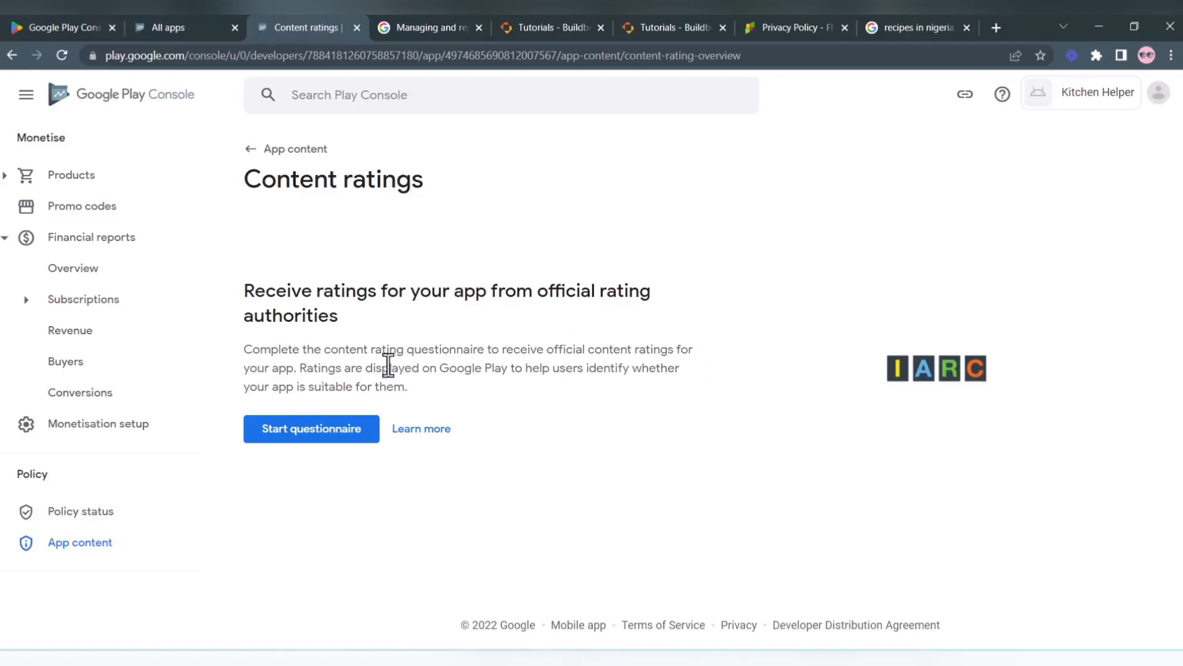
pyautogui.click(296, 434)
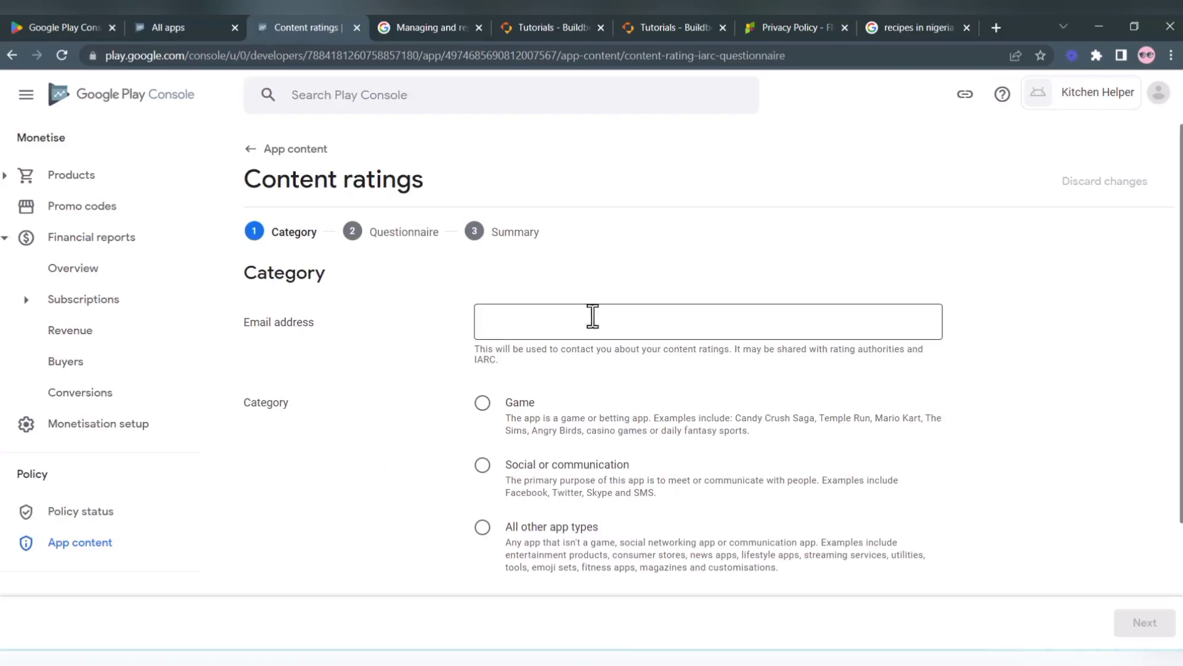
# Step: Try the Game and Social or communication categories, choose "All other app types" without entering an email address, and leave the content ratings questionnaire, discarding the changes
pyautogui.click(553, 320)
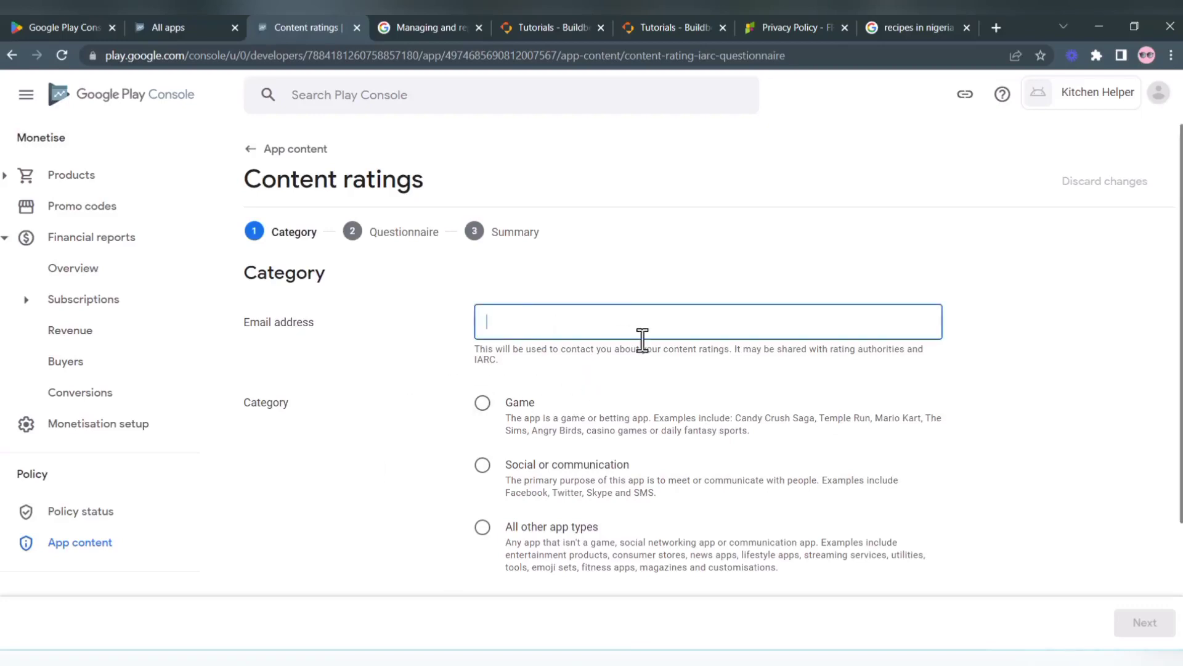
pyautogui.scroll(-2, 639, 345)
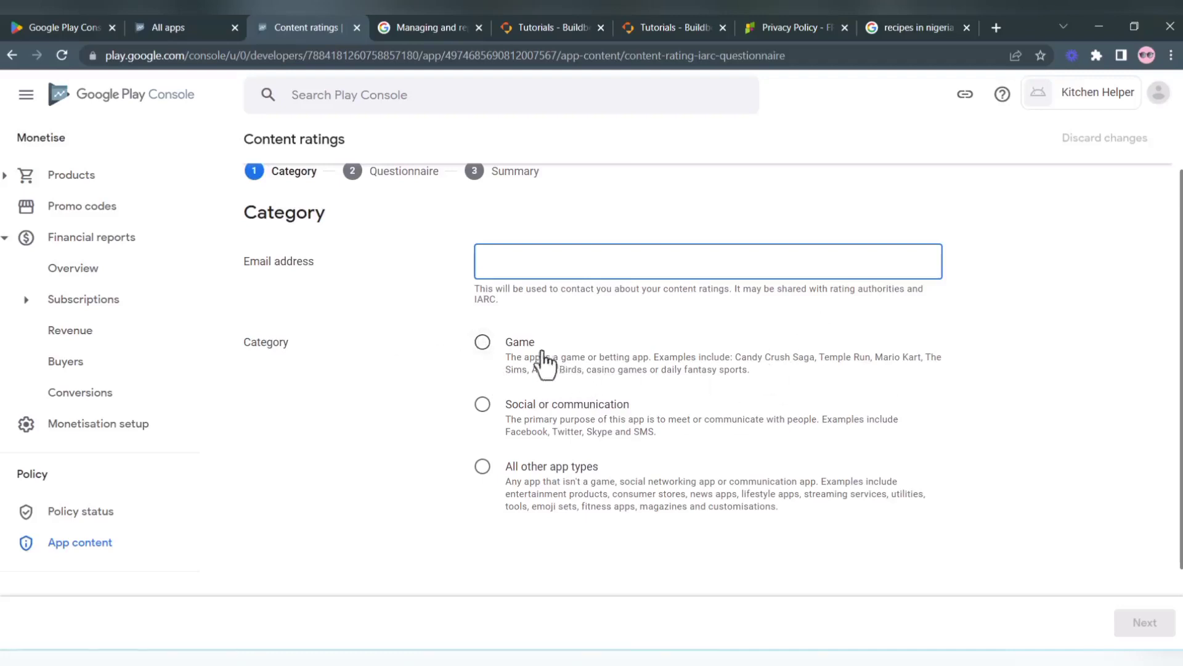
pyautogui.click(483, 344)
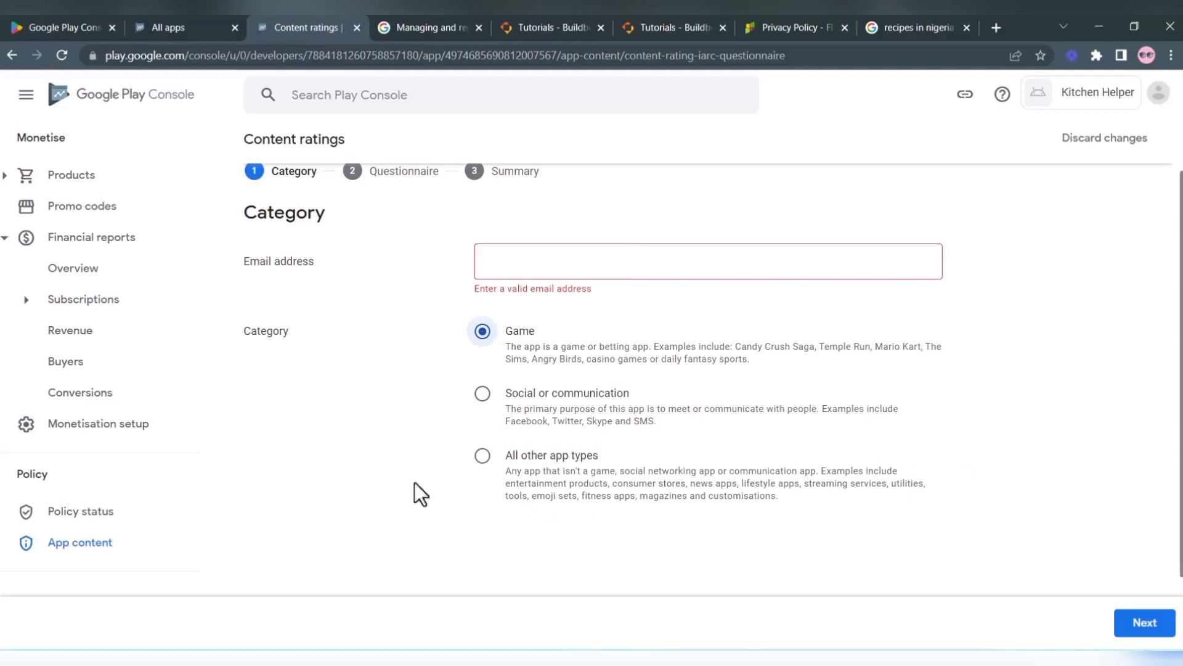
pyautogui.click(483, 393)
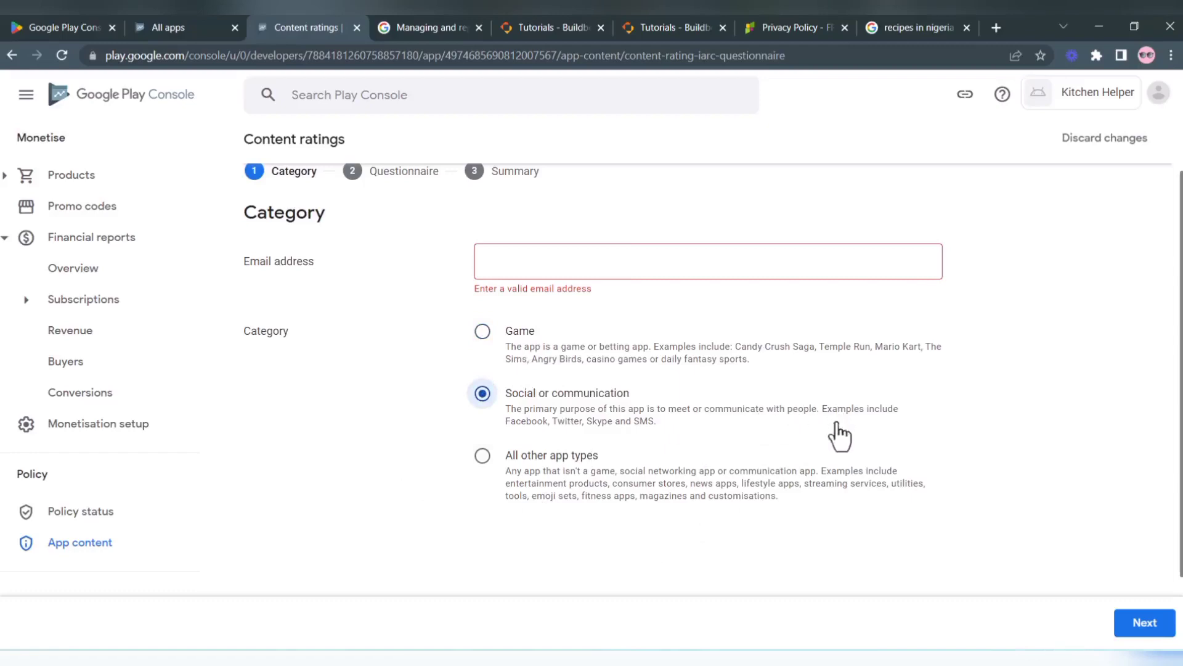
pyautogui.click(484, 472)
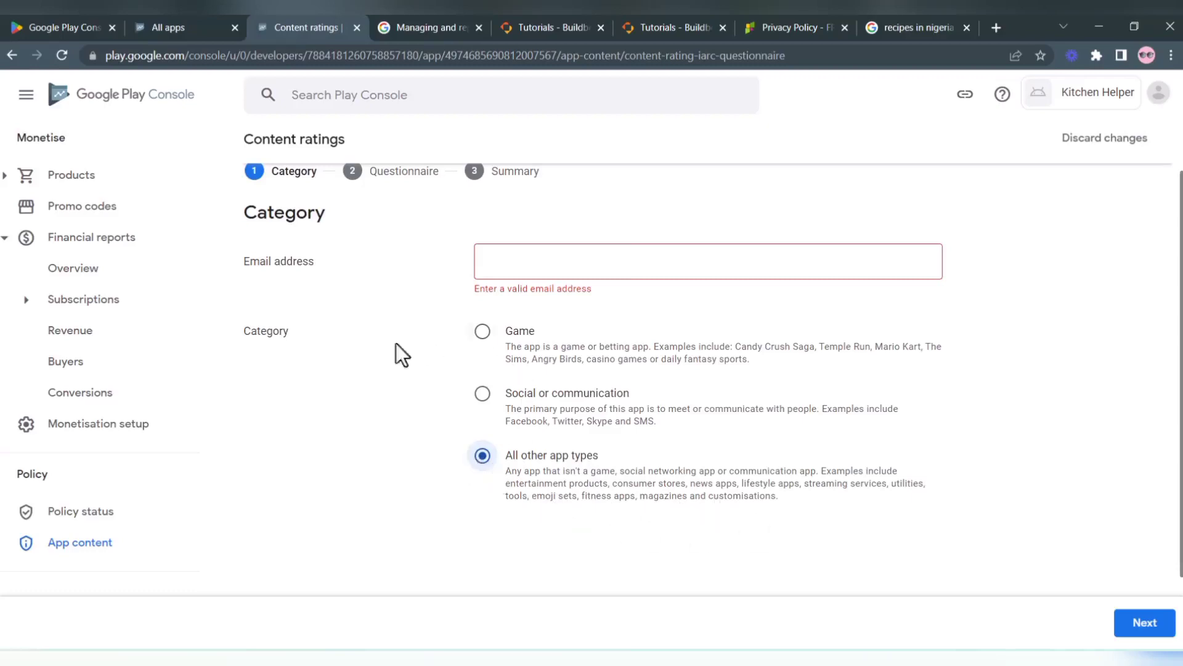
pyautogui.scroll(1, 359, 357)
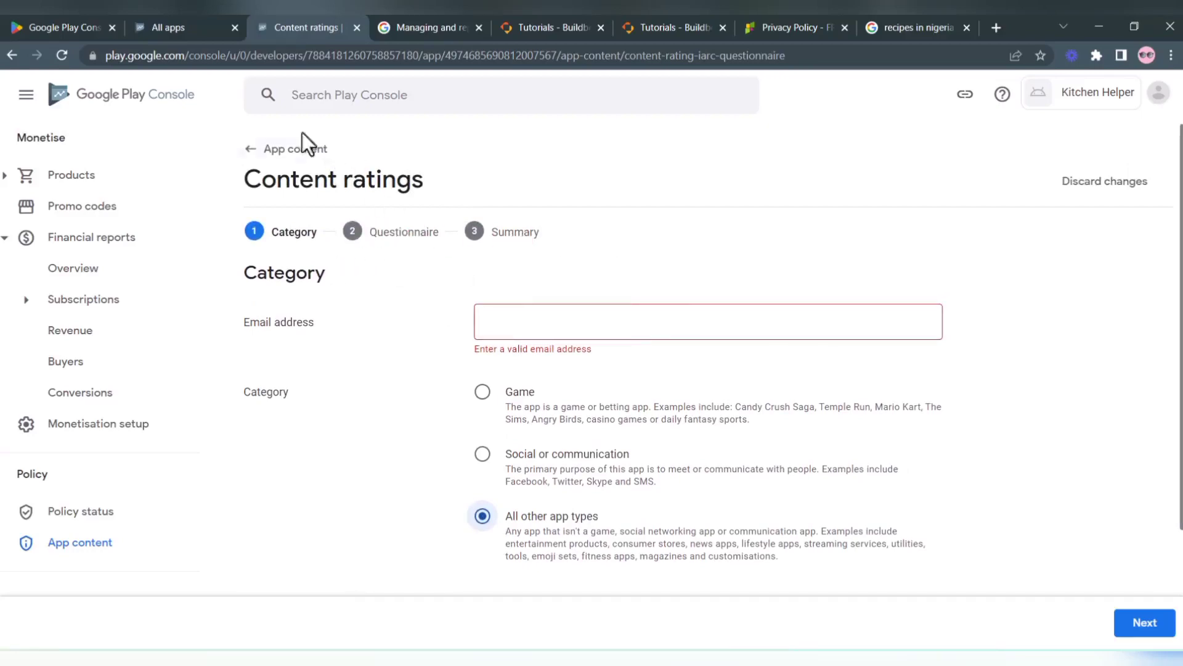
pyautogui.click(306, 151)
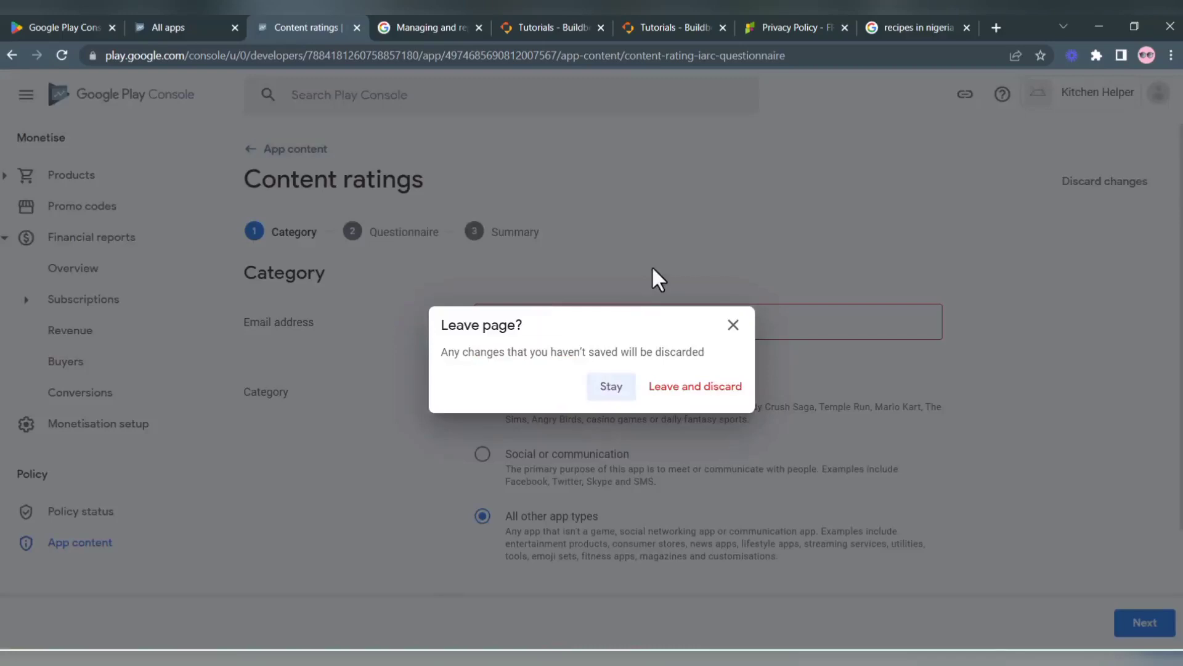
pyautogui.click(680, 389)
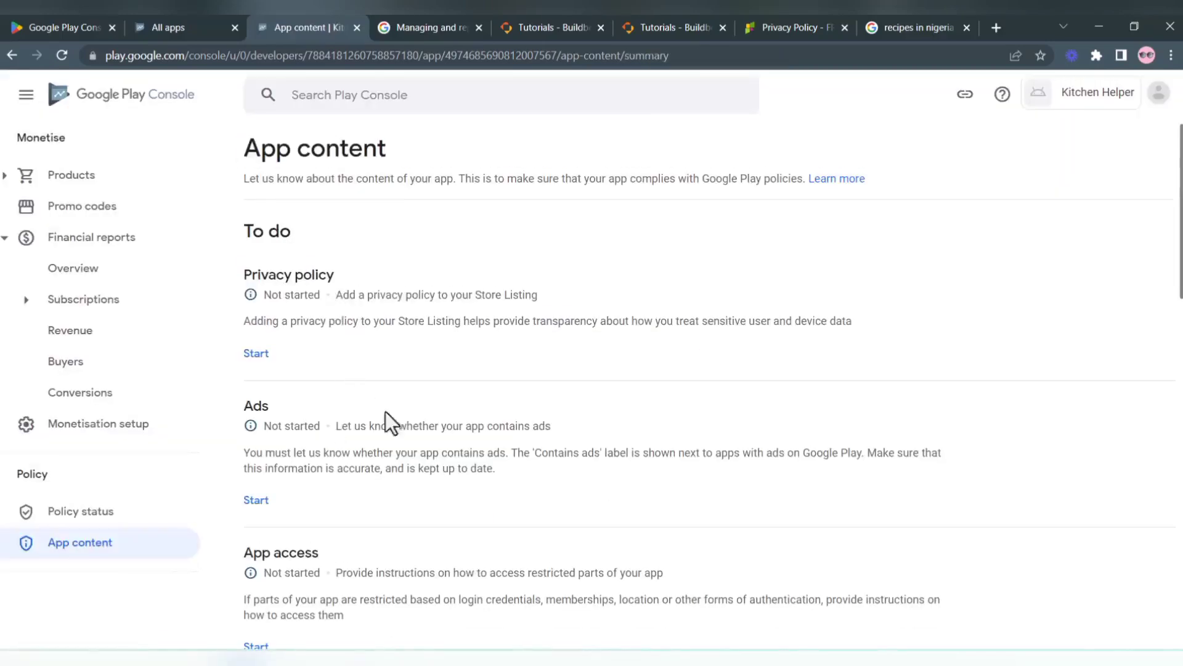
# Step: Open the Target audience and content declaration, examine its ads and app access prerequisites, and return to the app content overview
pyautogui.scroll(-2, 407, 435)
pyautogui.scroll(-6, 427, 459)
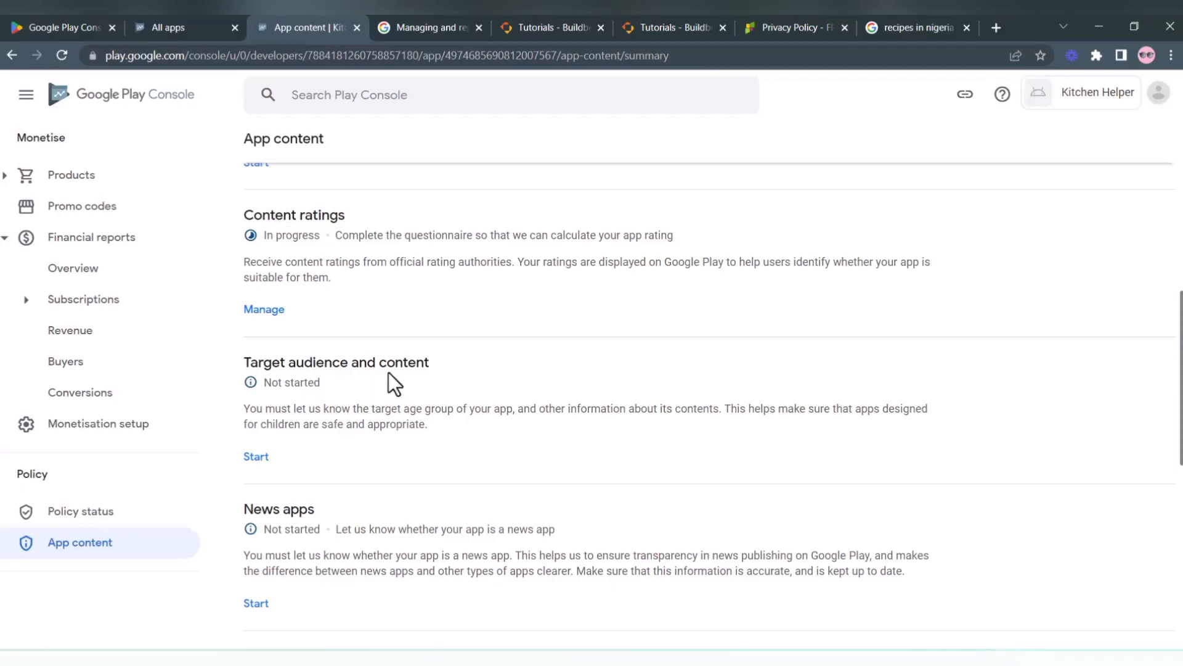
pyautogui.scroll(-3, 392, 371)
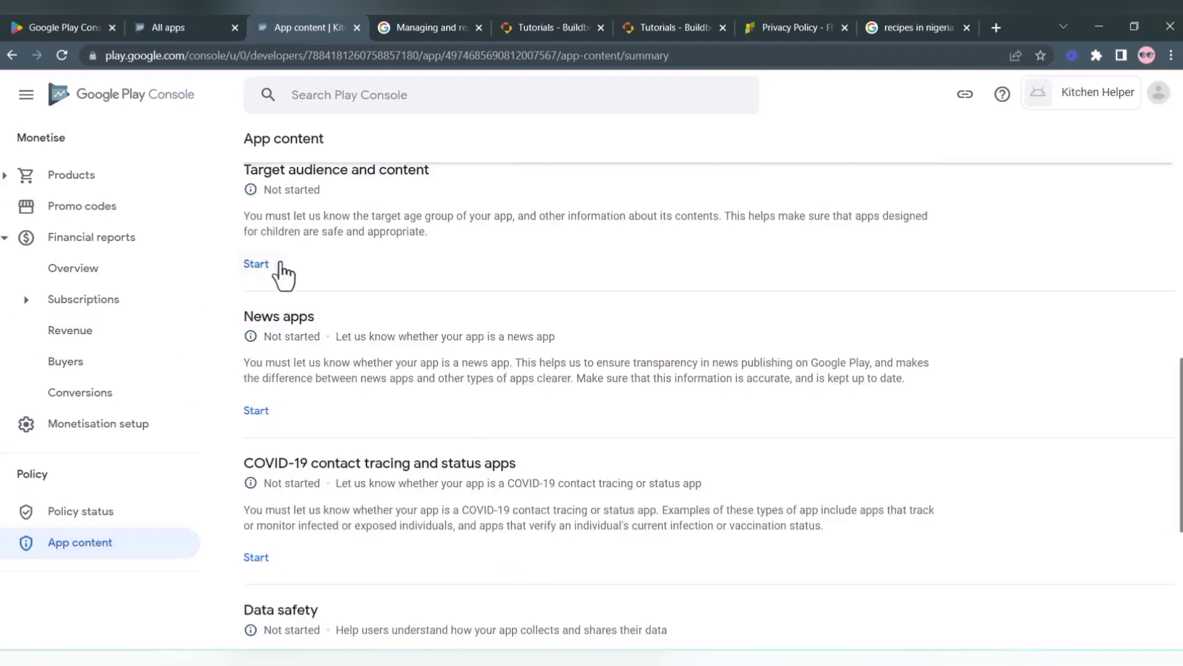
pyautogui.click(249, 265)
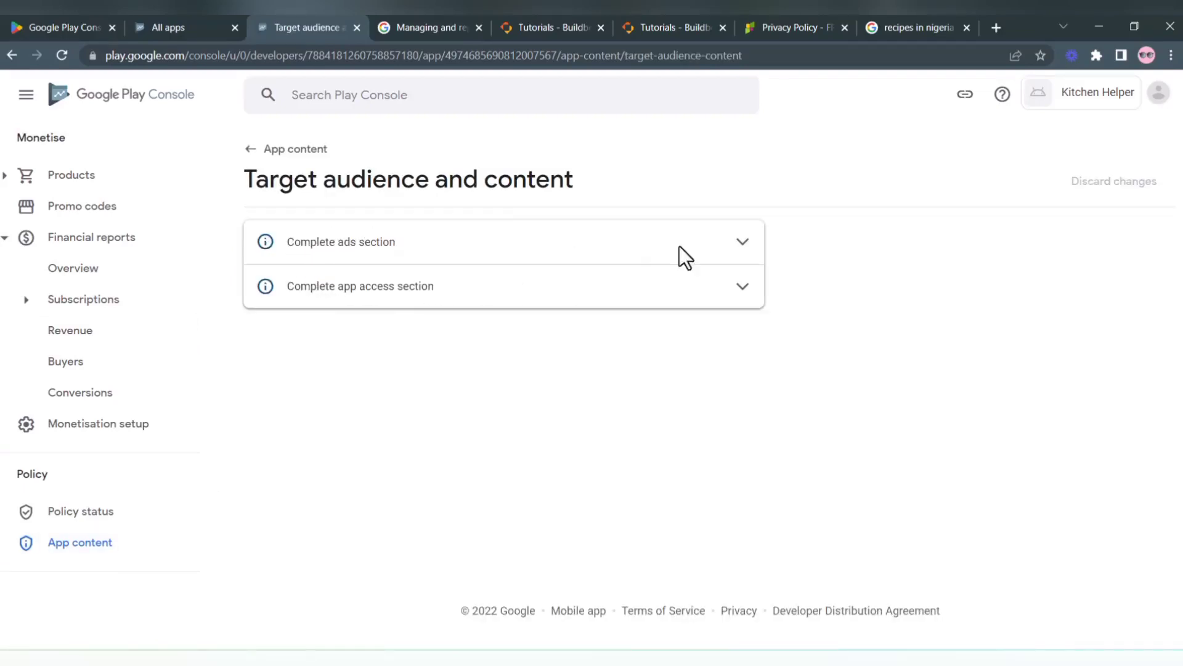
pyautogui.click(743, 243)
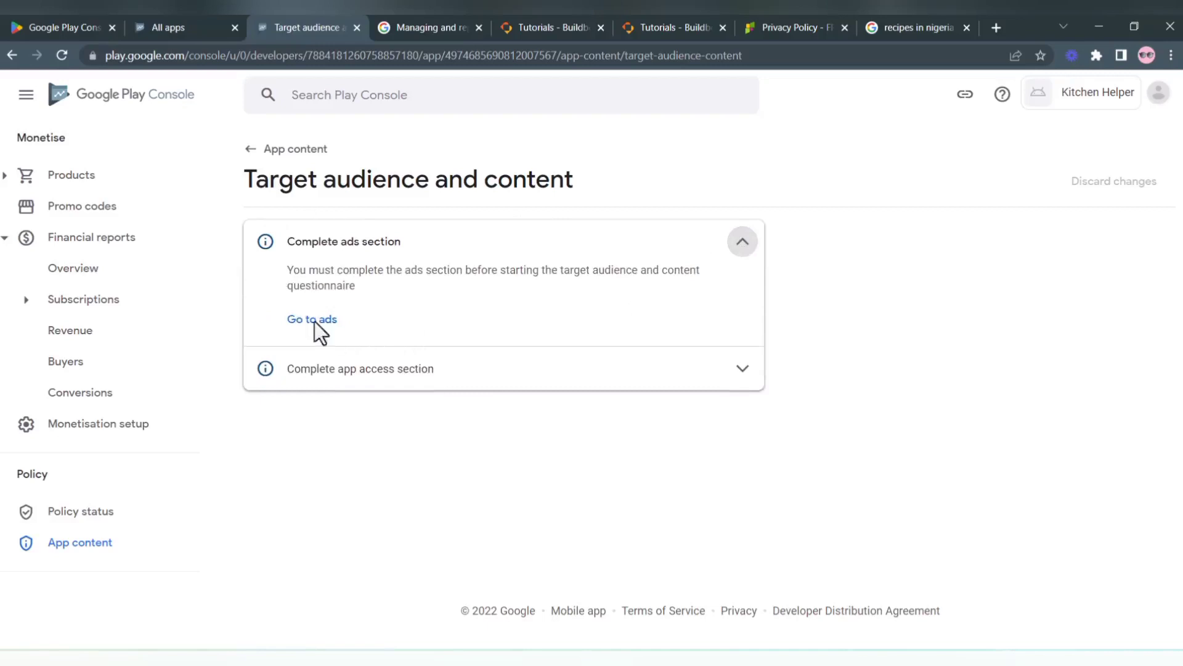
pyautogui.click(743, 370)
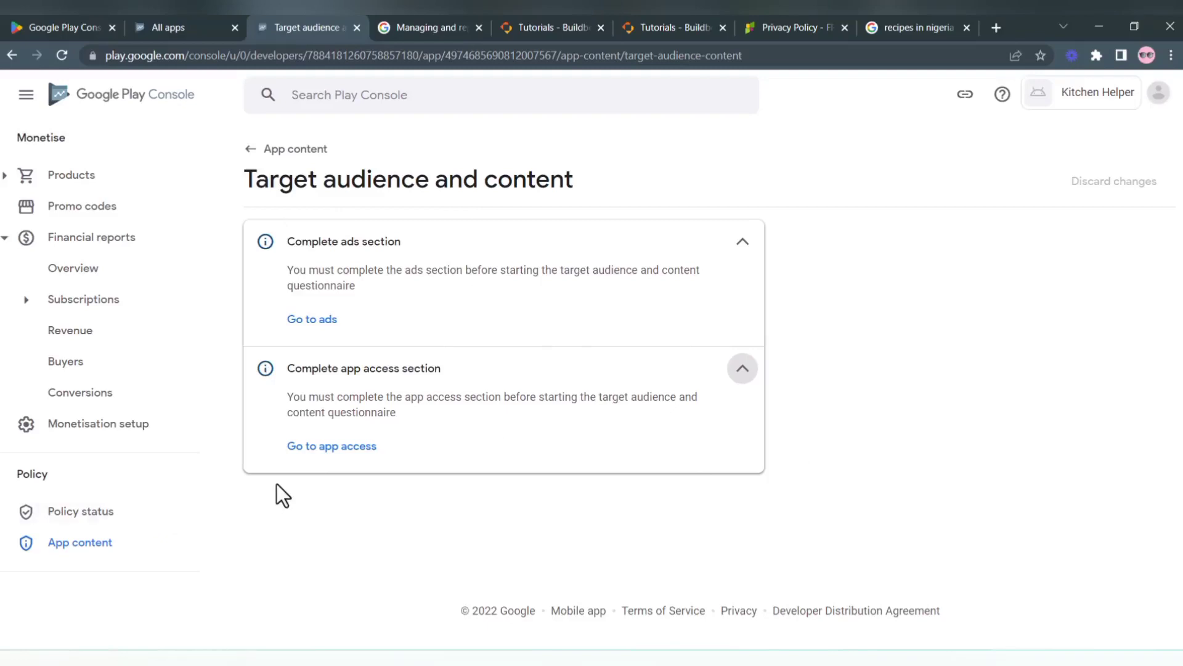
pyautogui.click(300, 157)
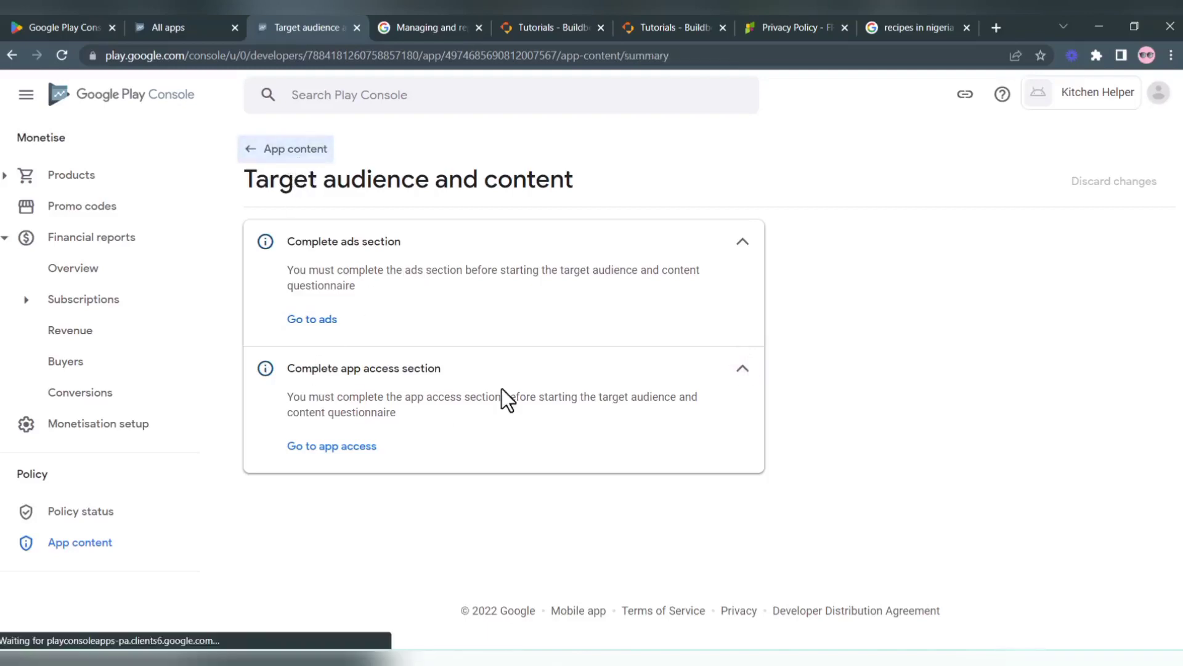
# Step: In the News apps declaration, answer "No" to whether the app is a news app, and discard the change
pyautogui.scroll(-5, 426, 497)
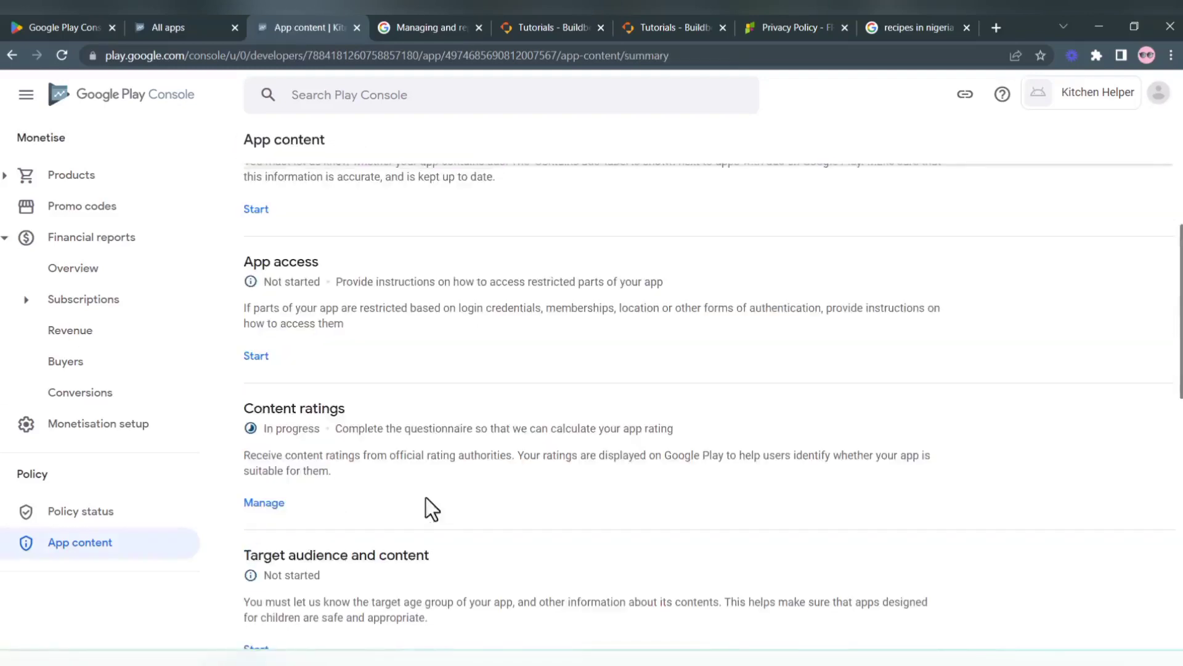
pyautogui.scroll(-6, 342, 446)
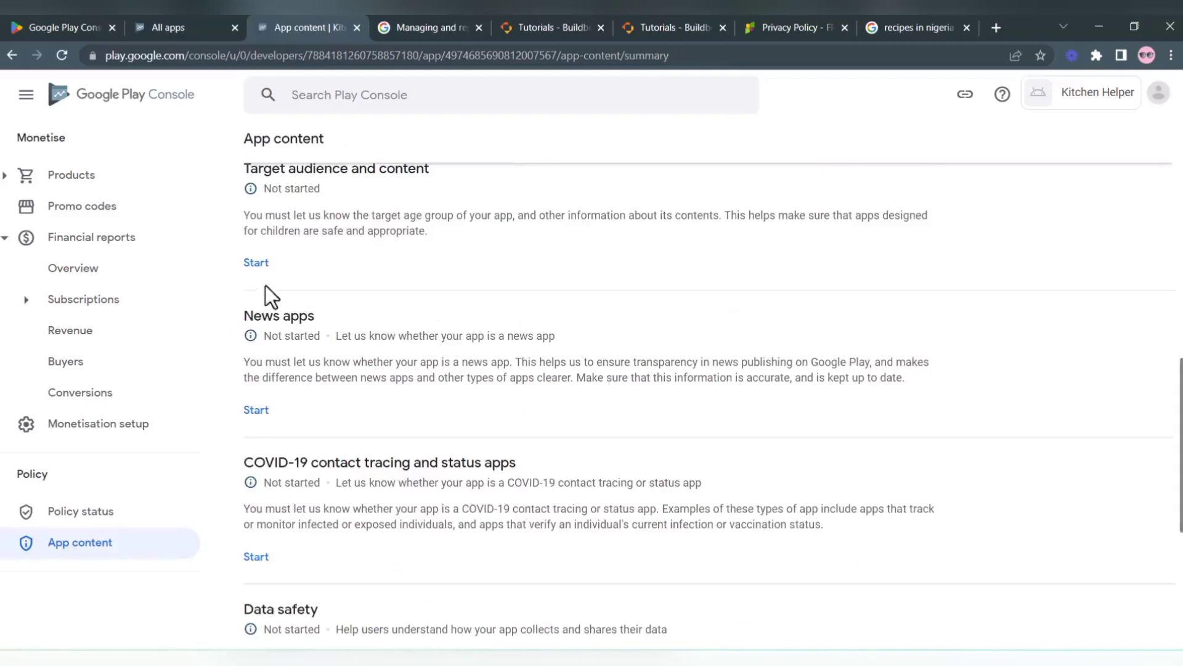
pyautogui.click(258, 411)
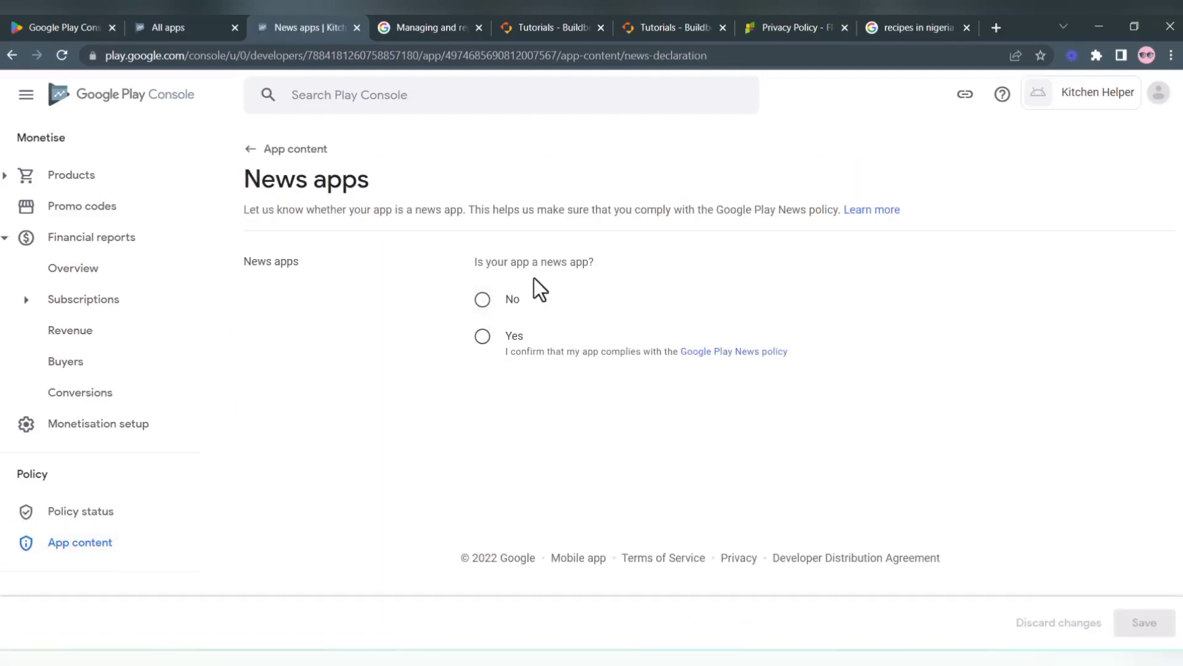
pyautogui.click(487, 302)
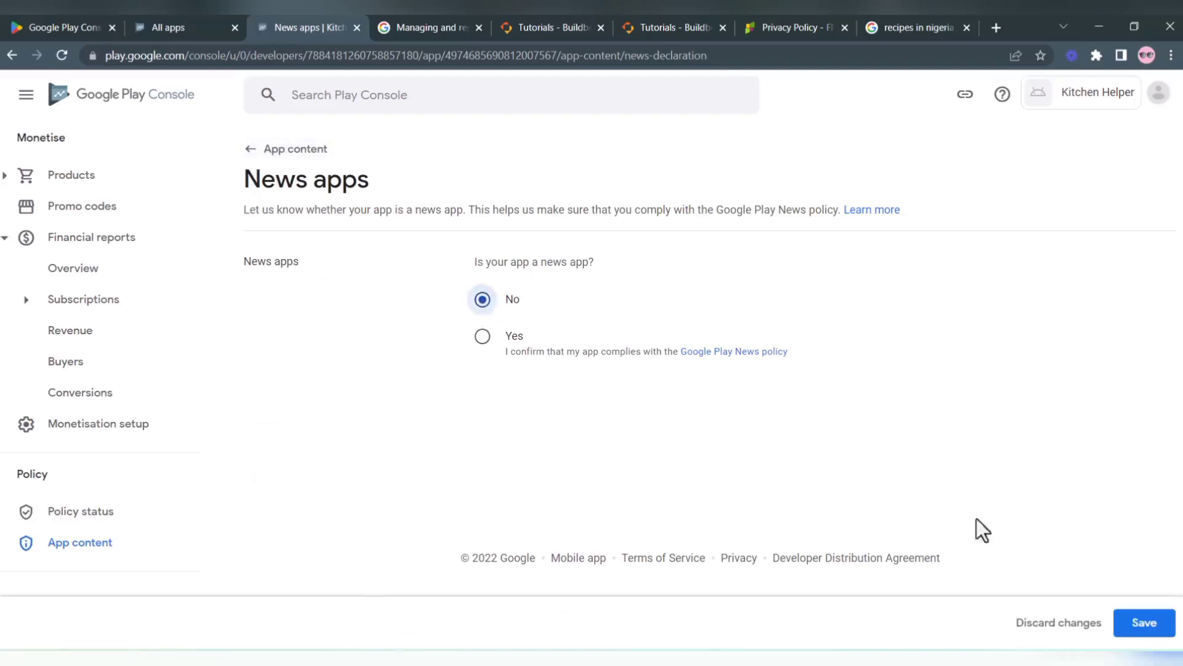
pyautogui.click(1063, 632)
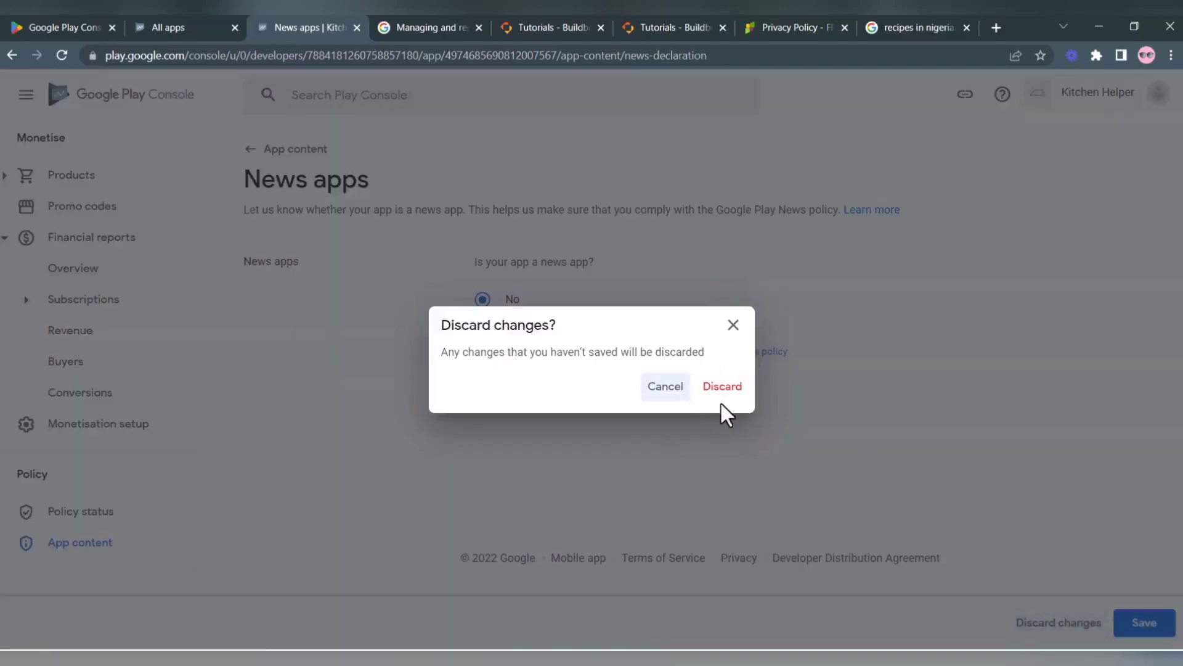
pyautogui.click(719, 398)
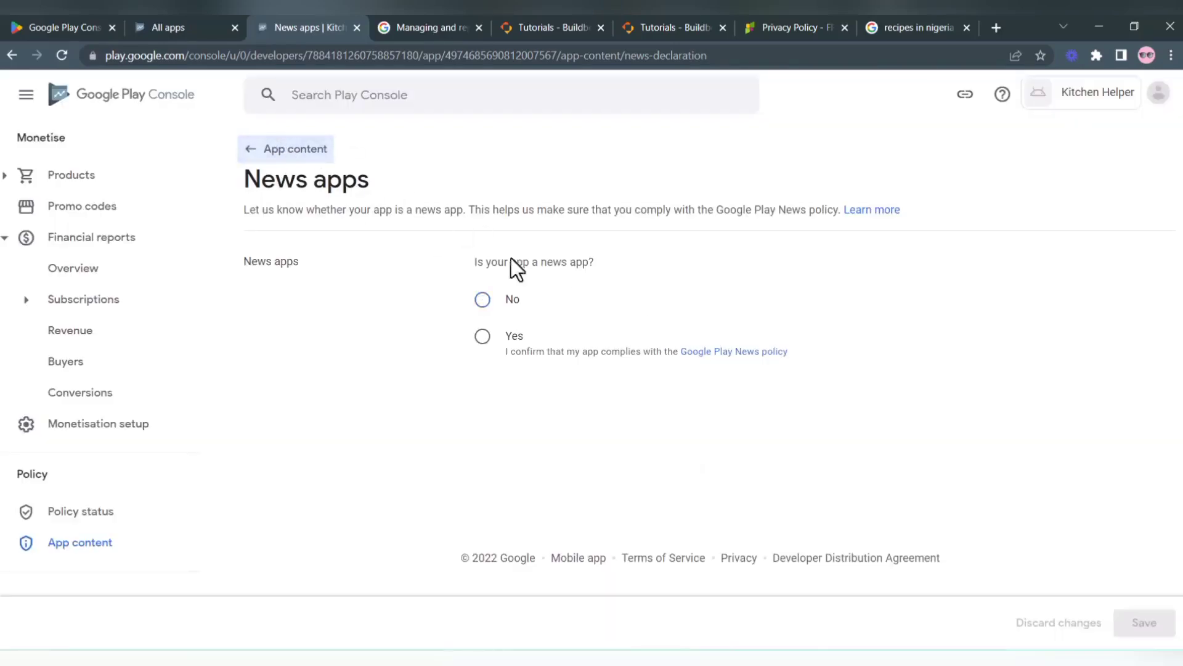
# Step: In the COVID-19 declaration, try the contact tracing option, choose "My app is not a publicly available COVID-19 contact tracing or status app", discard it and leave
pyautogui.scroll(-2, 335, 480)
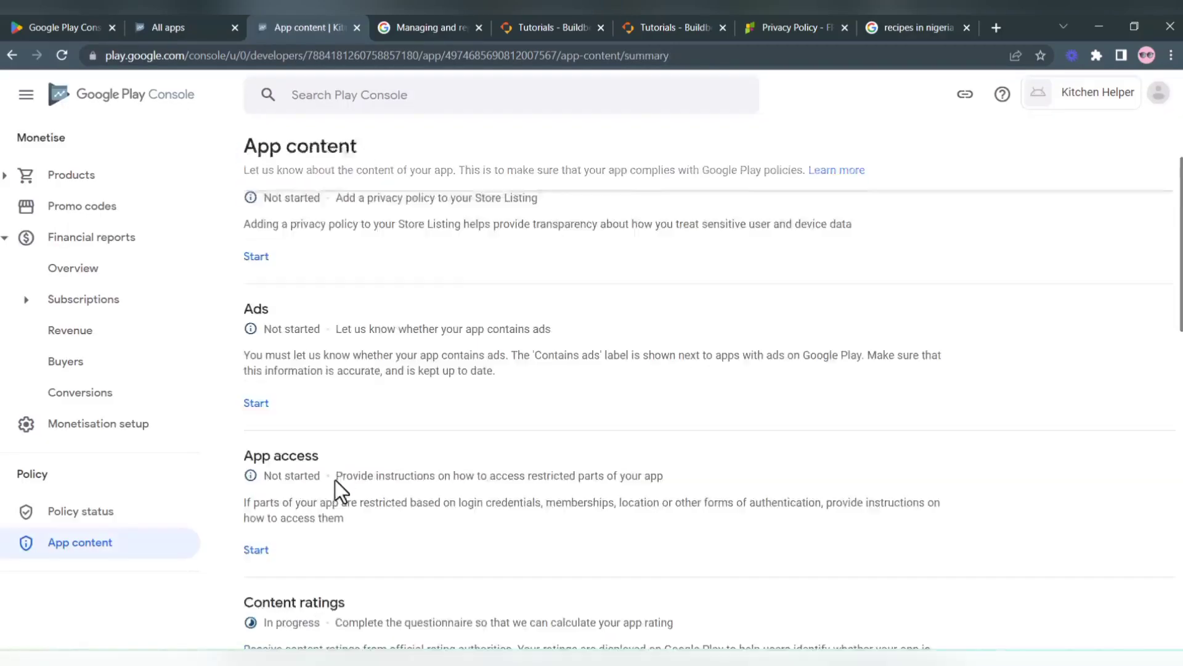
pyautogui.scroll(-9, 335, 479)
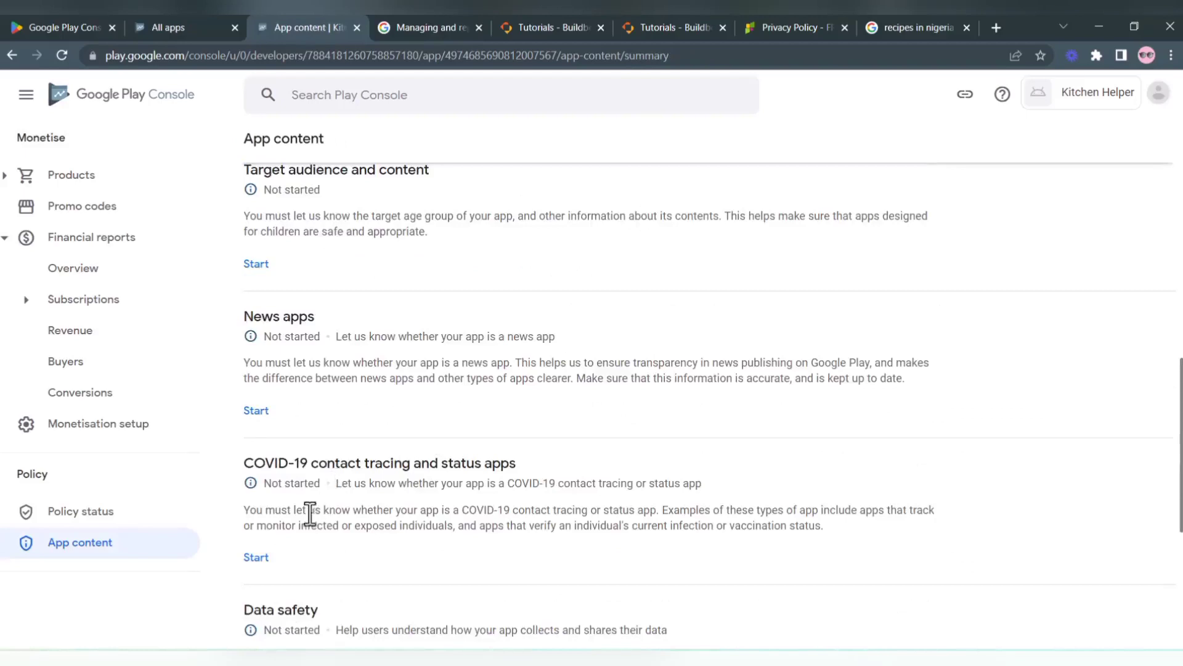
pyautogui.scroll(-2, 310, 514)
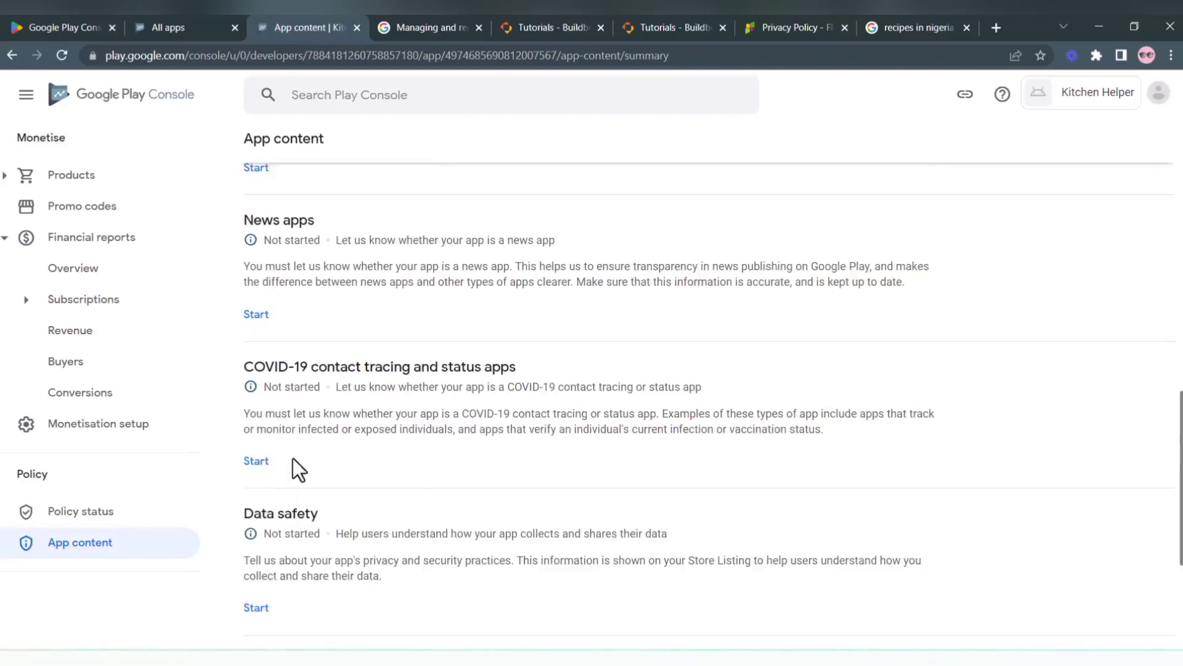
pyautogui.click(256, 462)
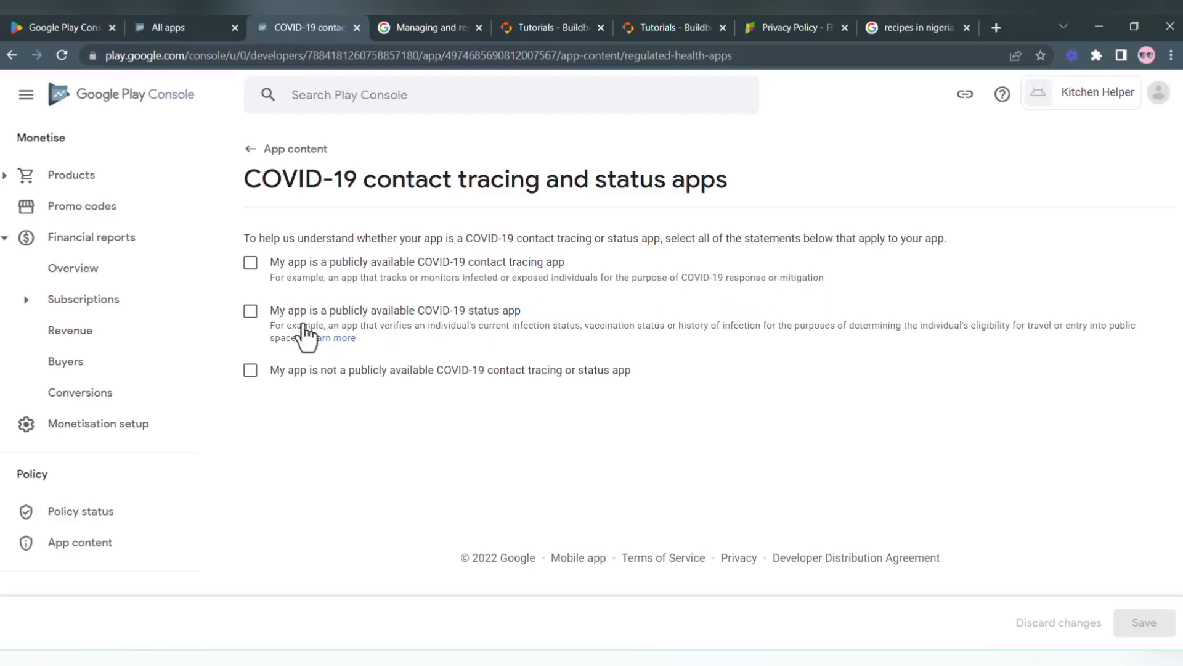
pyautogui.click(250, 263)
pyautogui.click(250, 262)
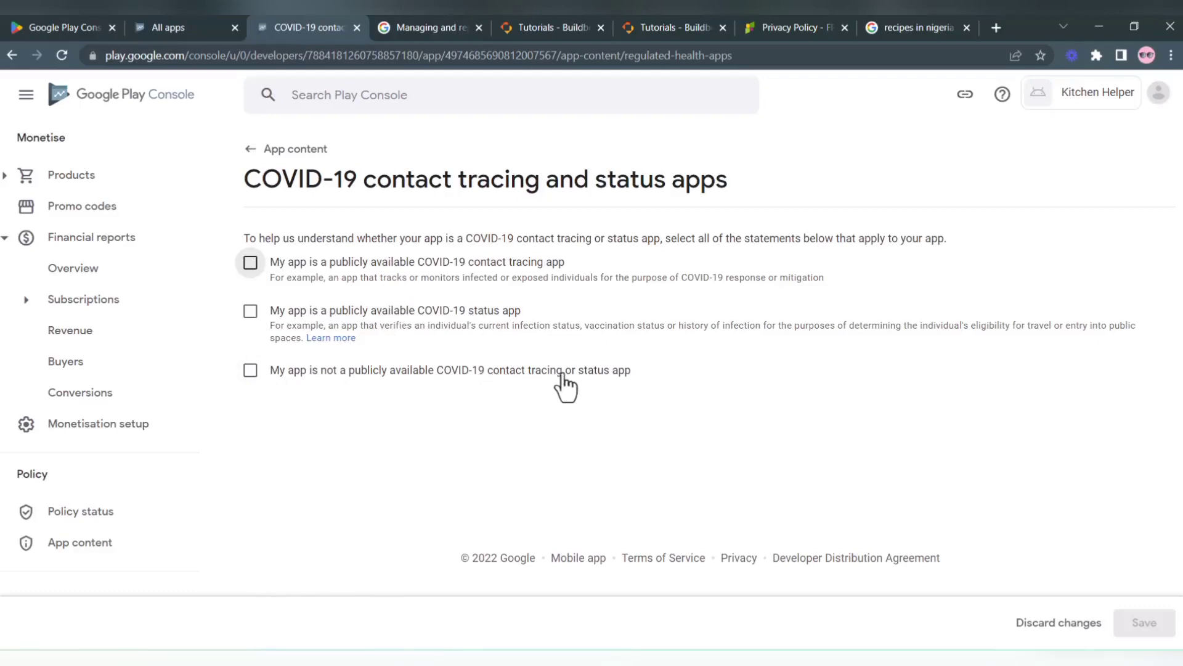
pyautogui.click(262, 375)
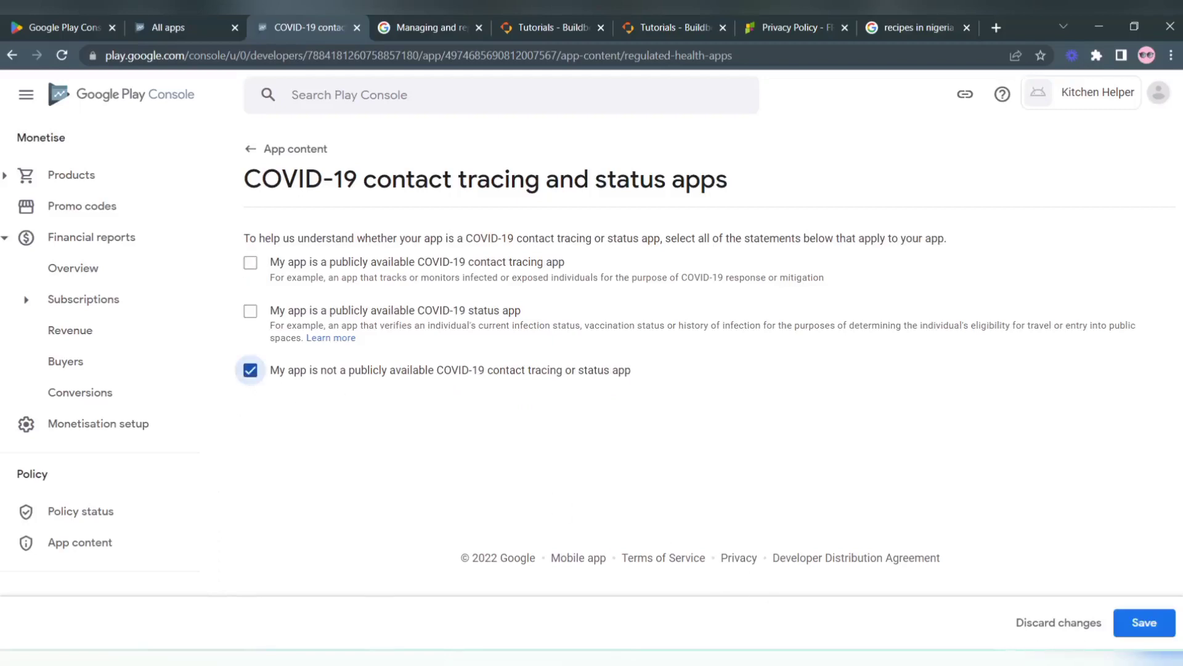
pyautogui.click(1056, 624)
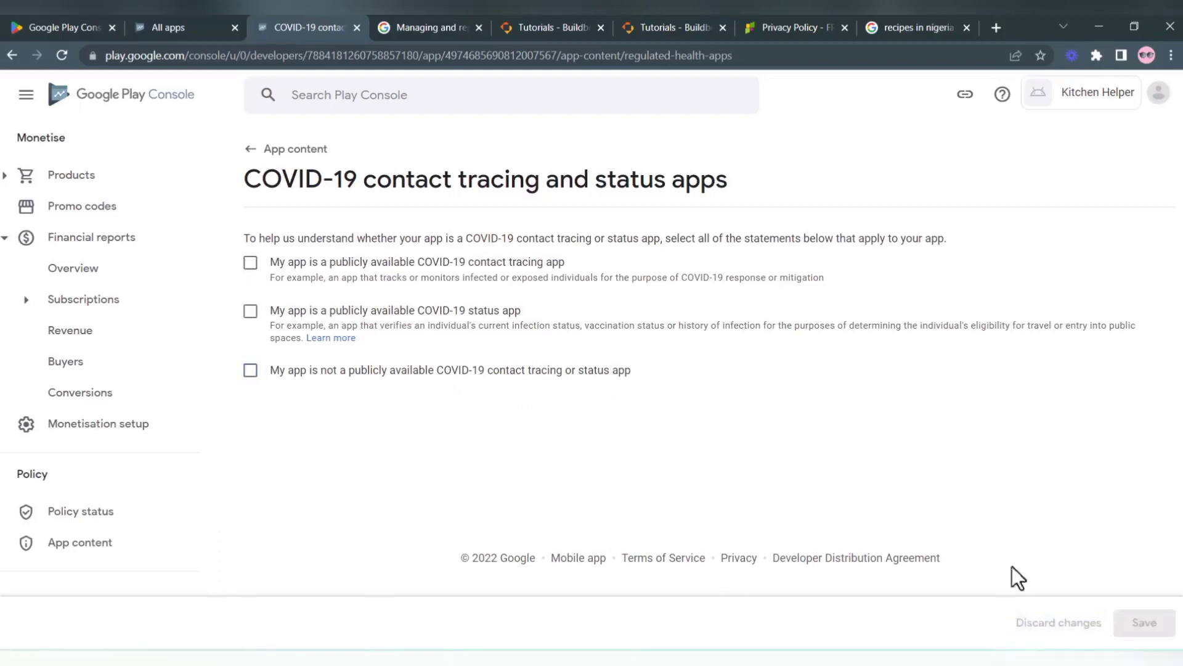
pyautogui.click(296, 151)
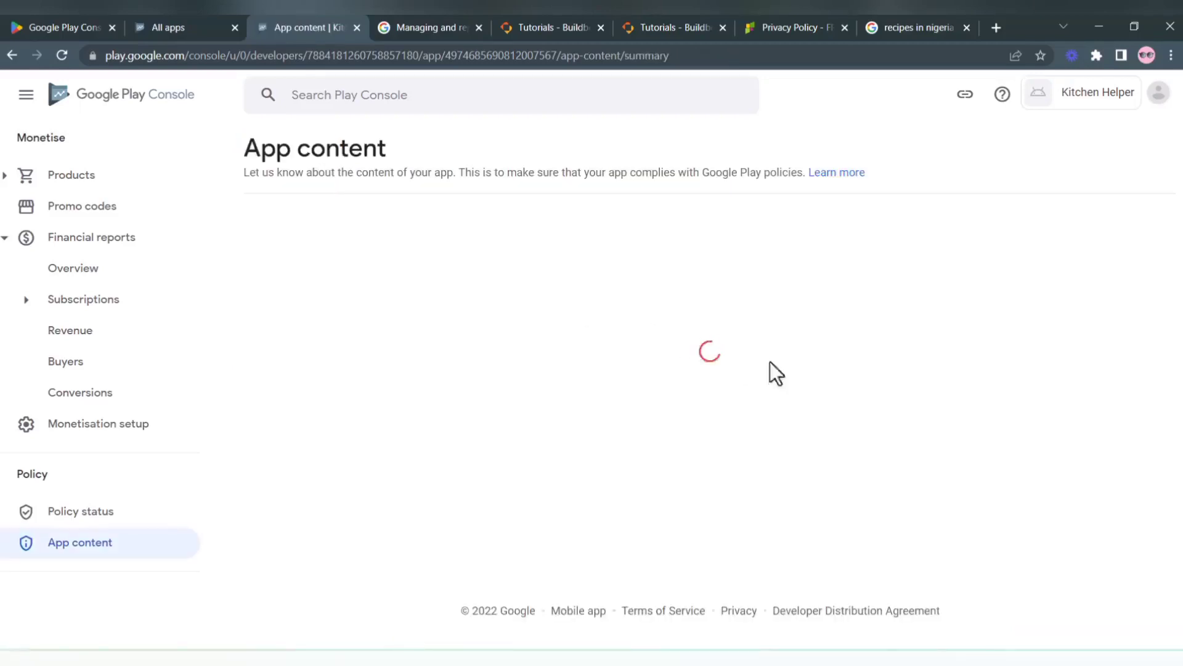
# Step: Review the to-do list in the app content overview, including the Data safety and Advertising ID declarations
pyautogui.scroll(-2, 774, 486)
pyautogui.scroll(-12, 774, 479)
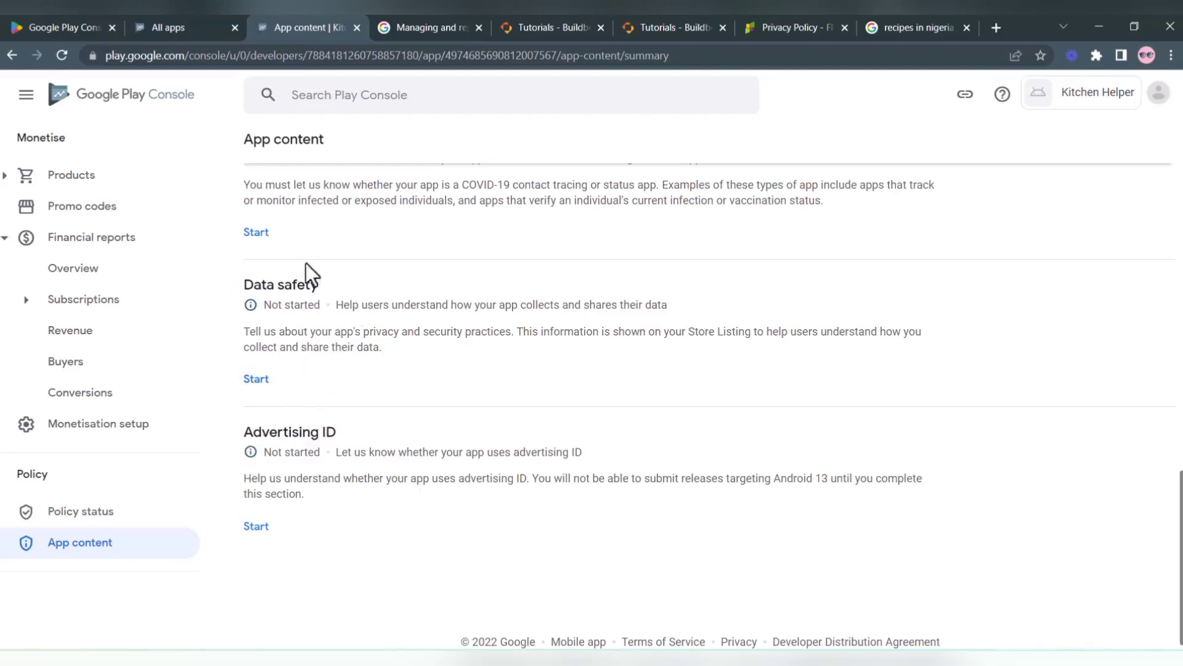
pyautogui.scroll(10, 296, 209)
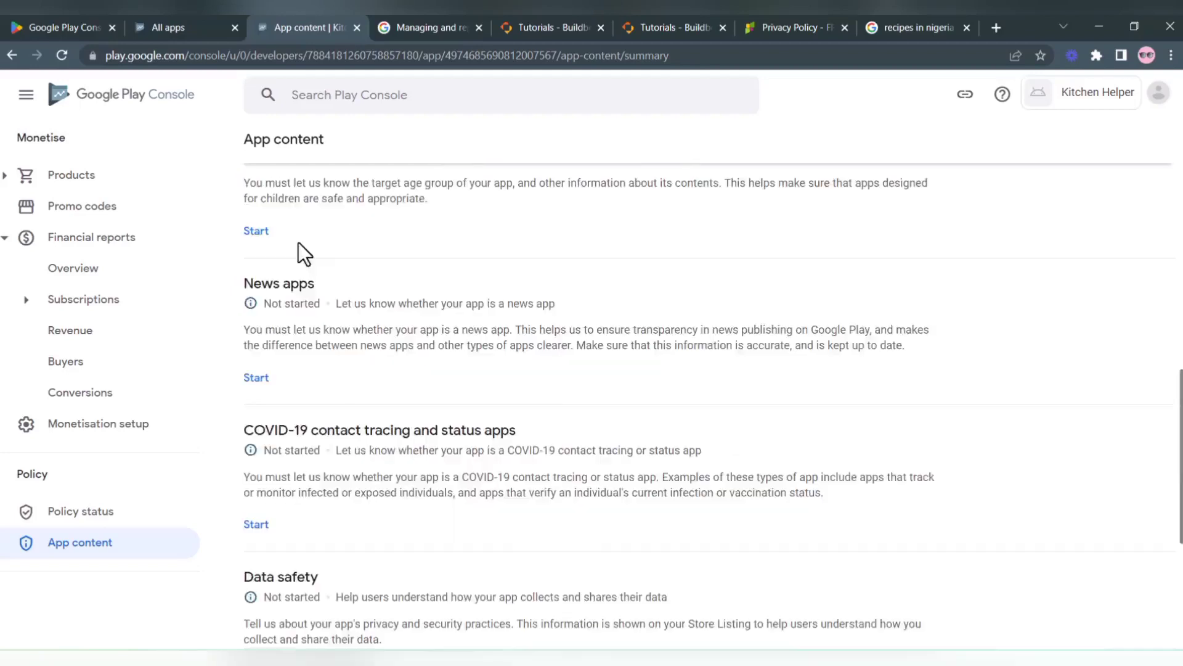
pyautogui.scroll(5, 303, 257)
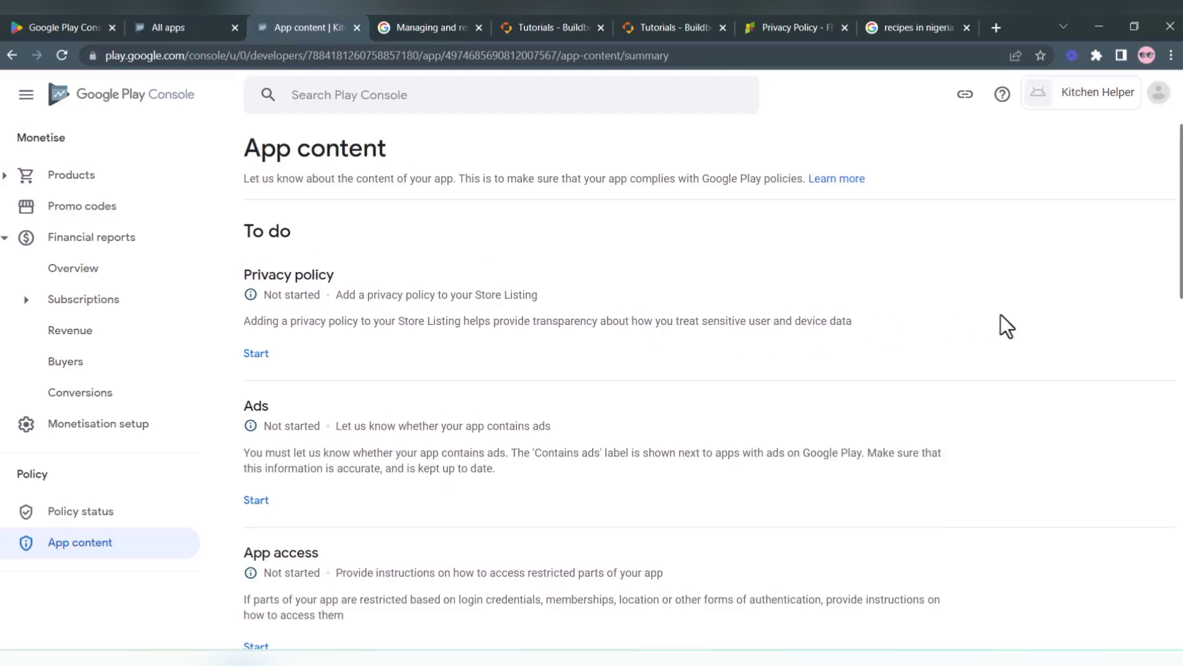
pyautogui.scroll(-5, 1017, 372)
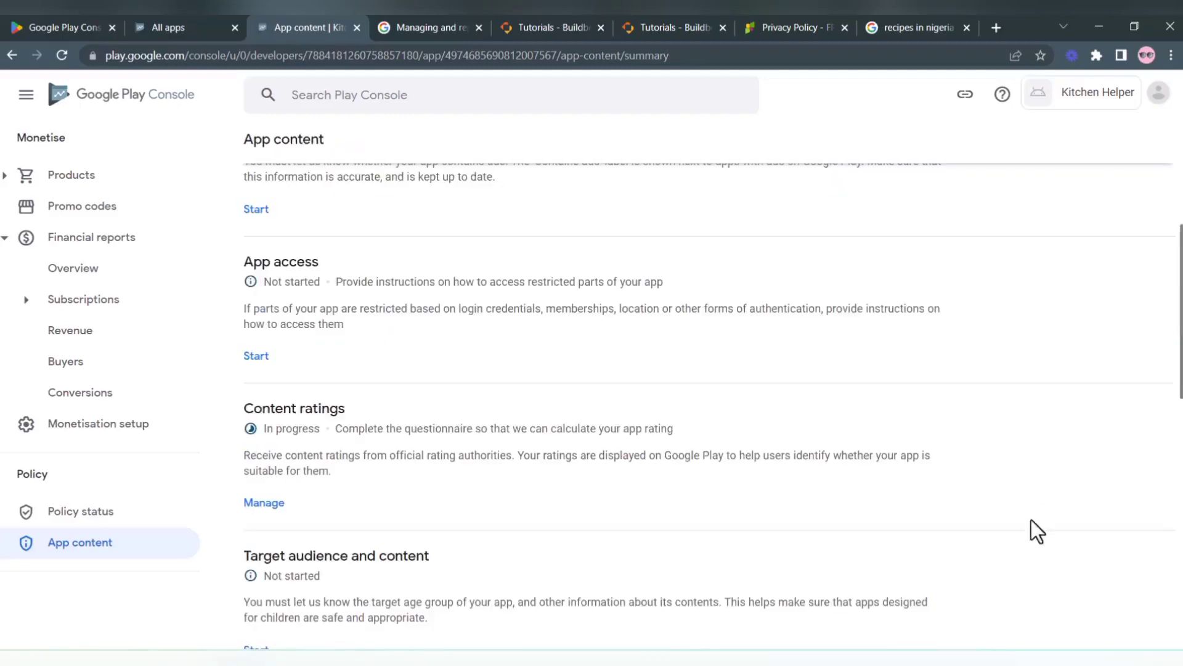